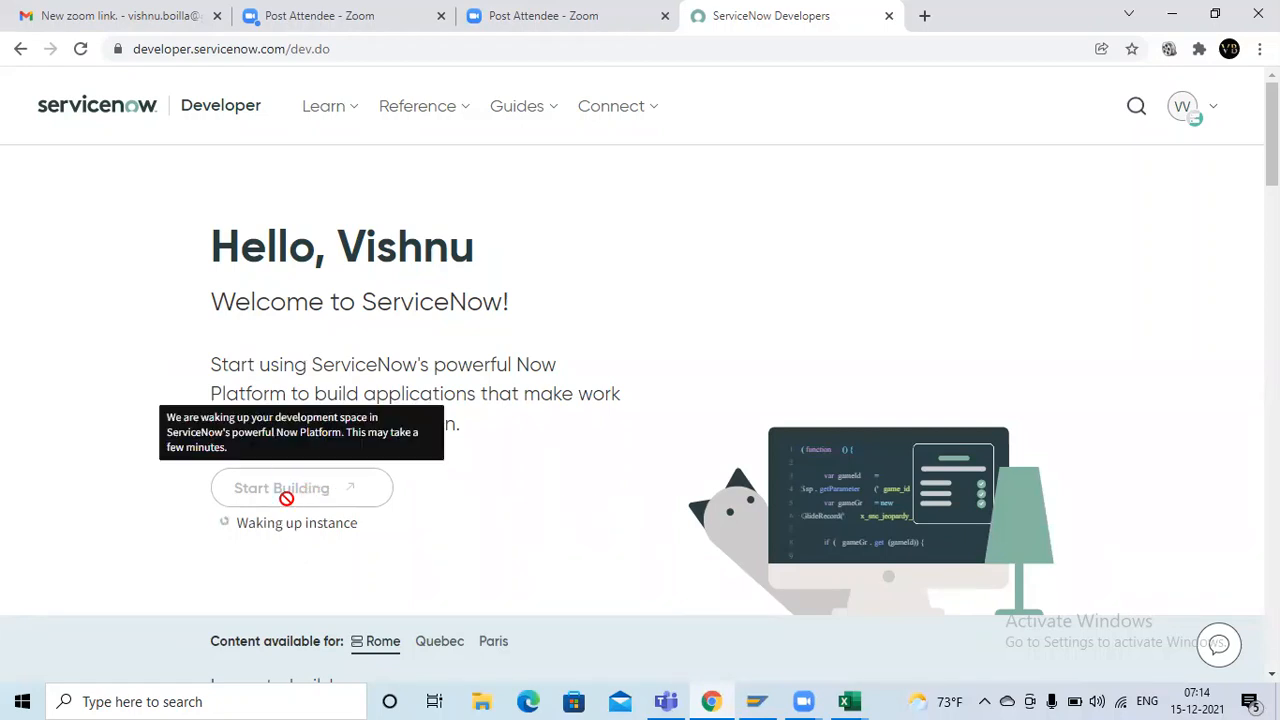
Switch to the Book1 workbook in Excel and enter the headings Roles in H4 and Groups in J4
{"action": "key", "text": "alt+Tab"}
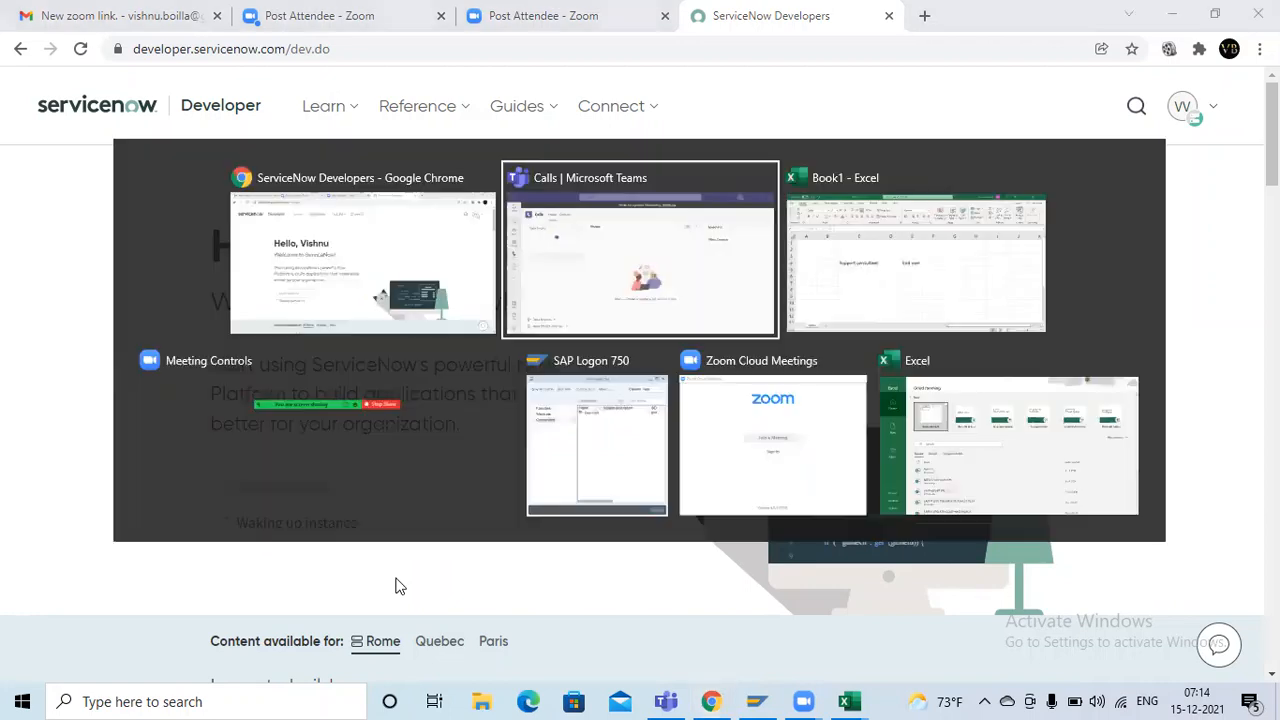
{"action": "key", "text": "alt+Tab"}
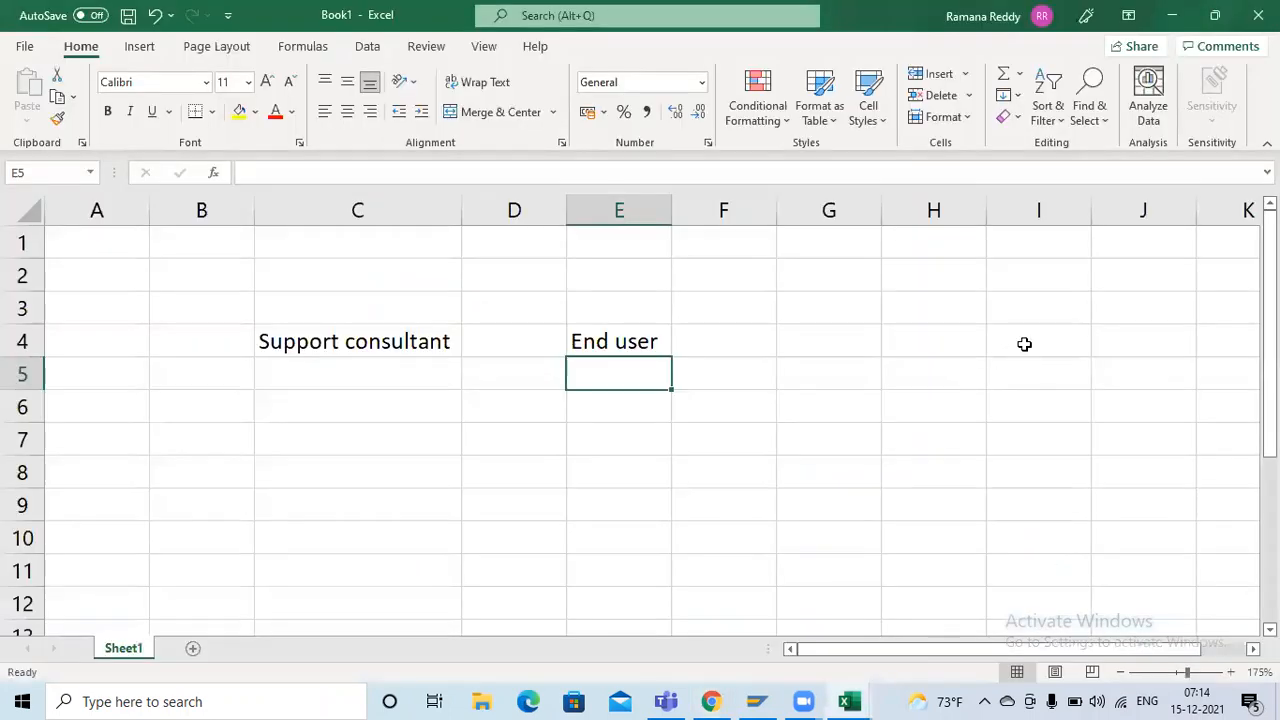
{"action": "left_click", "coordinate": [995, 341]}
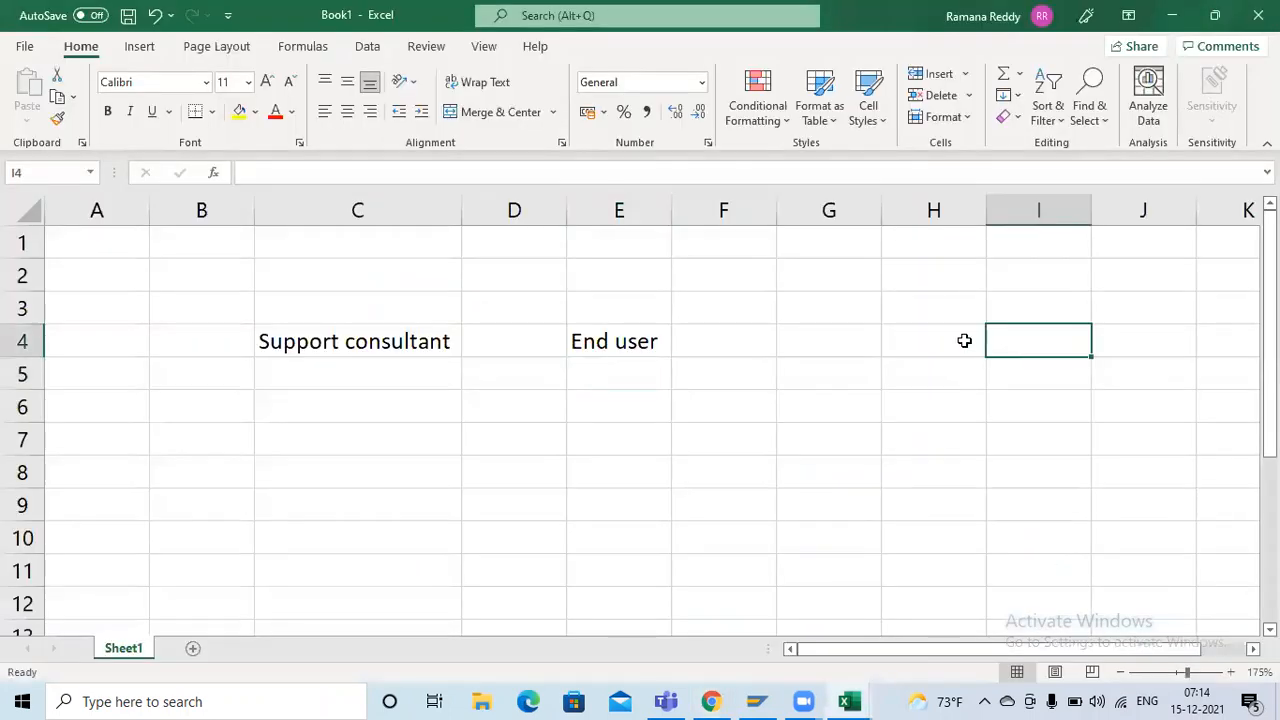
{"action": "left_click", "coordinate": [966, 340]}
{"action": "type", "text": "Roles"}
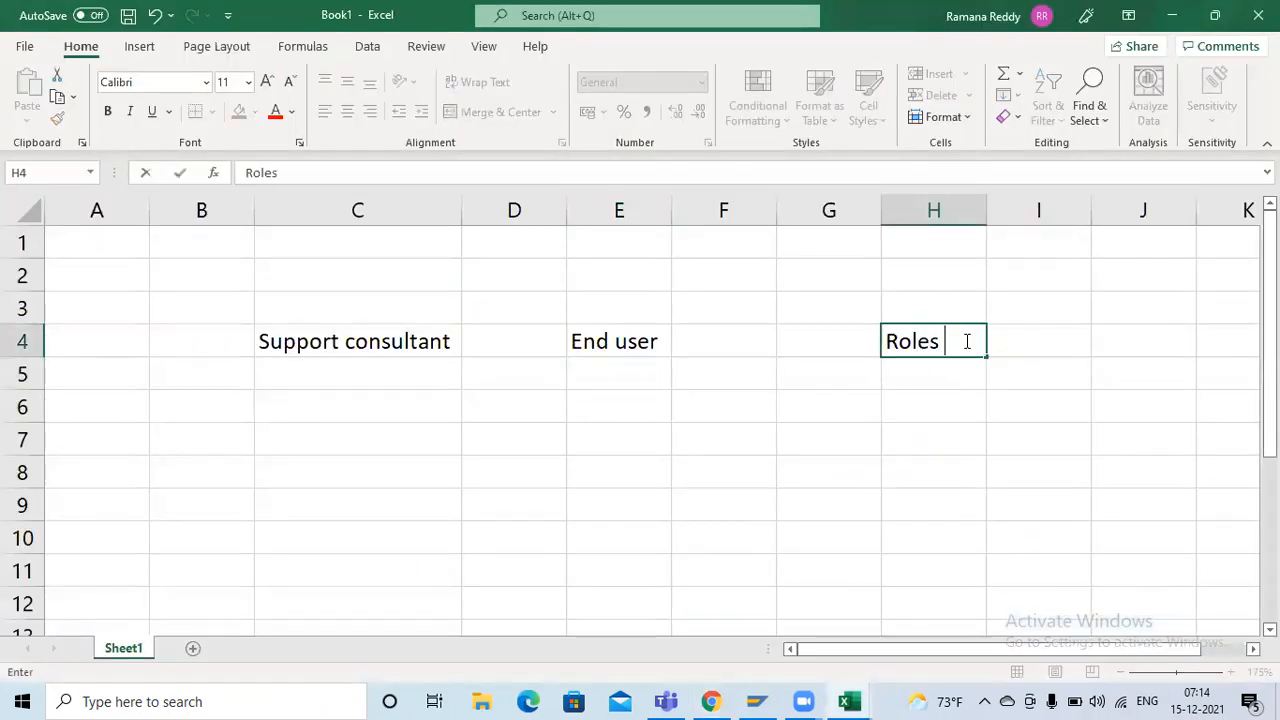
{"action": "key", "text": "Tab"}
{"action": "key", "text": "Tab"}
{"action": "type", "text": "Groups"}
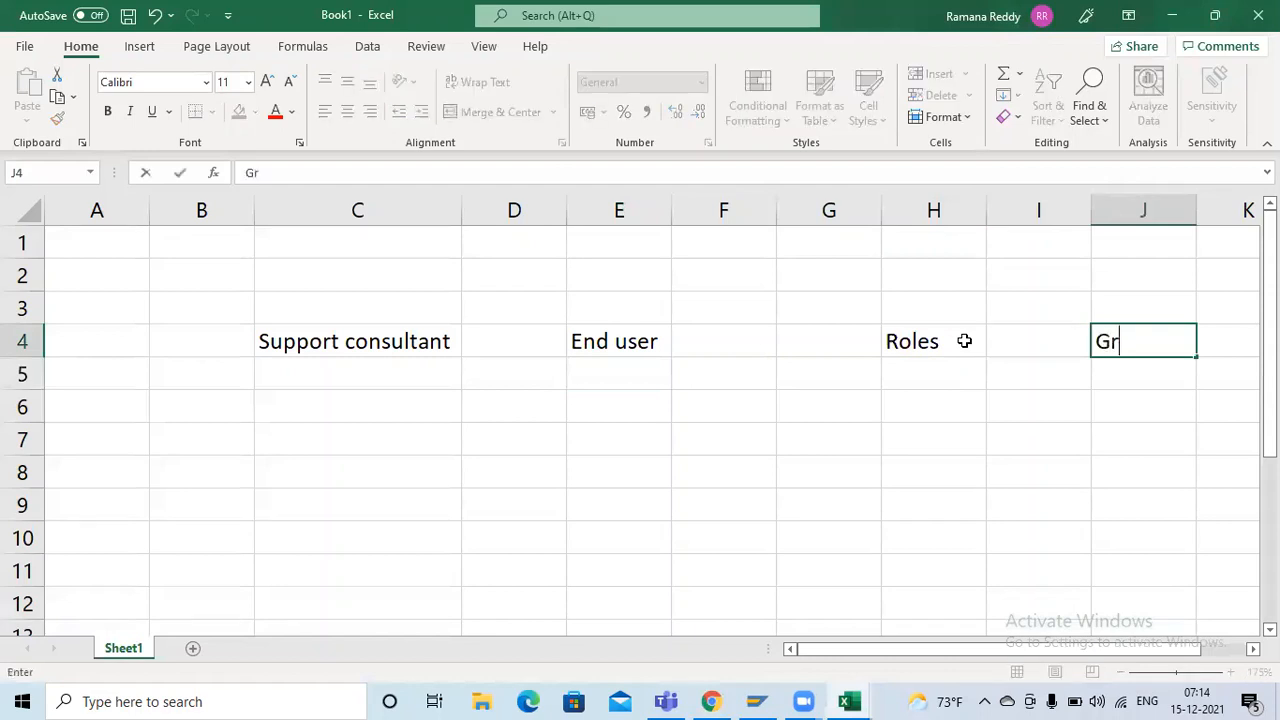
{"action": "key", "text": "Return"}
Enter the placeholder xxx under Support consultant in C5 and yyyy under End user in E5
{"action": "key", "text": "alt+Tab"}
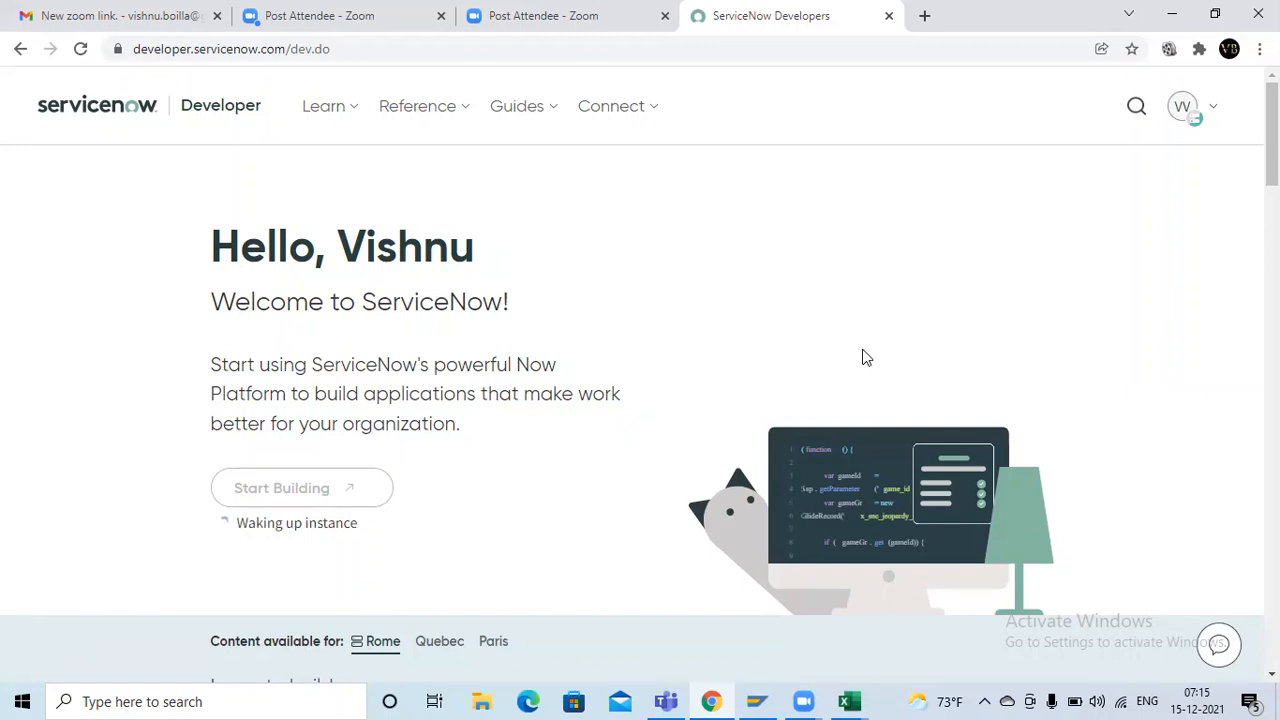
{"action": "key", "text": "alt+Tab"}
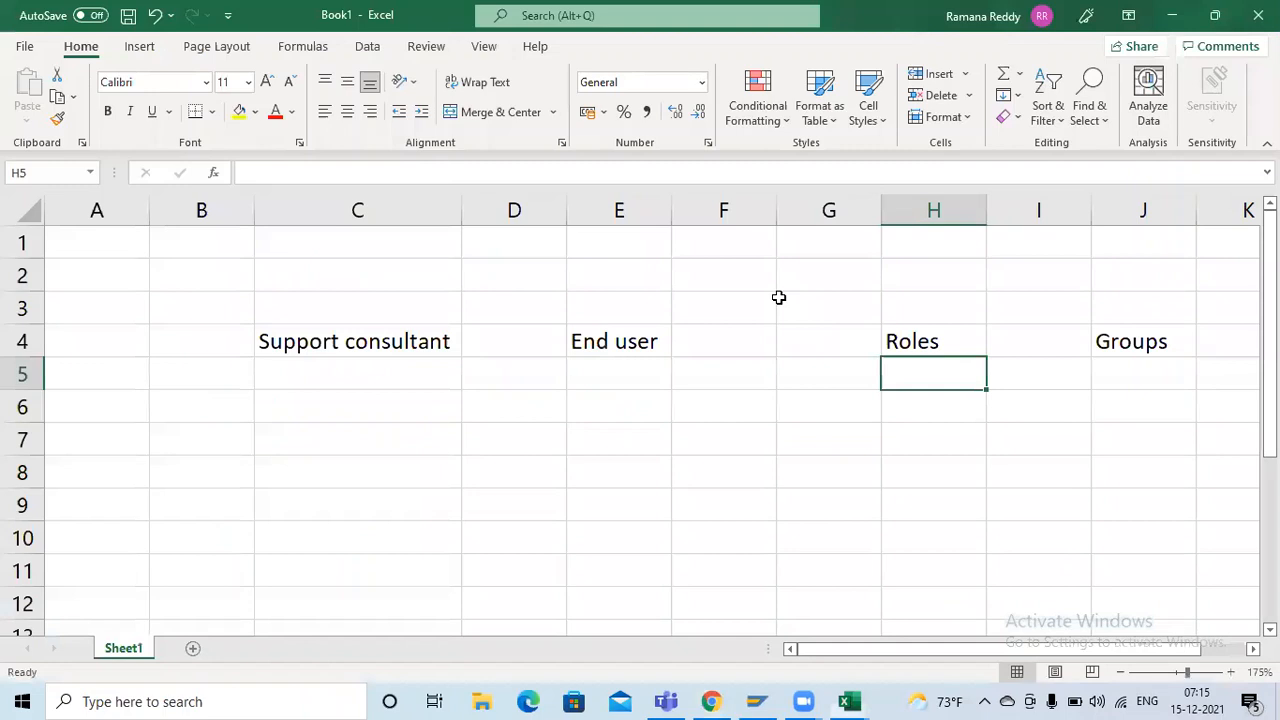
{"action": "left_click", "coordinate": [490, 378]}
{"action": "left_click", "coordinate": [378, 338]}
{"action": "left_click", "coordinate": [363, 378]}
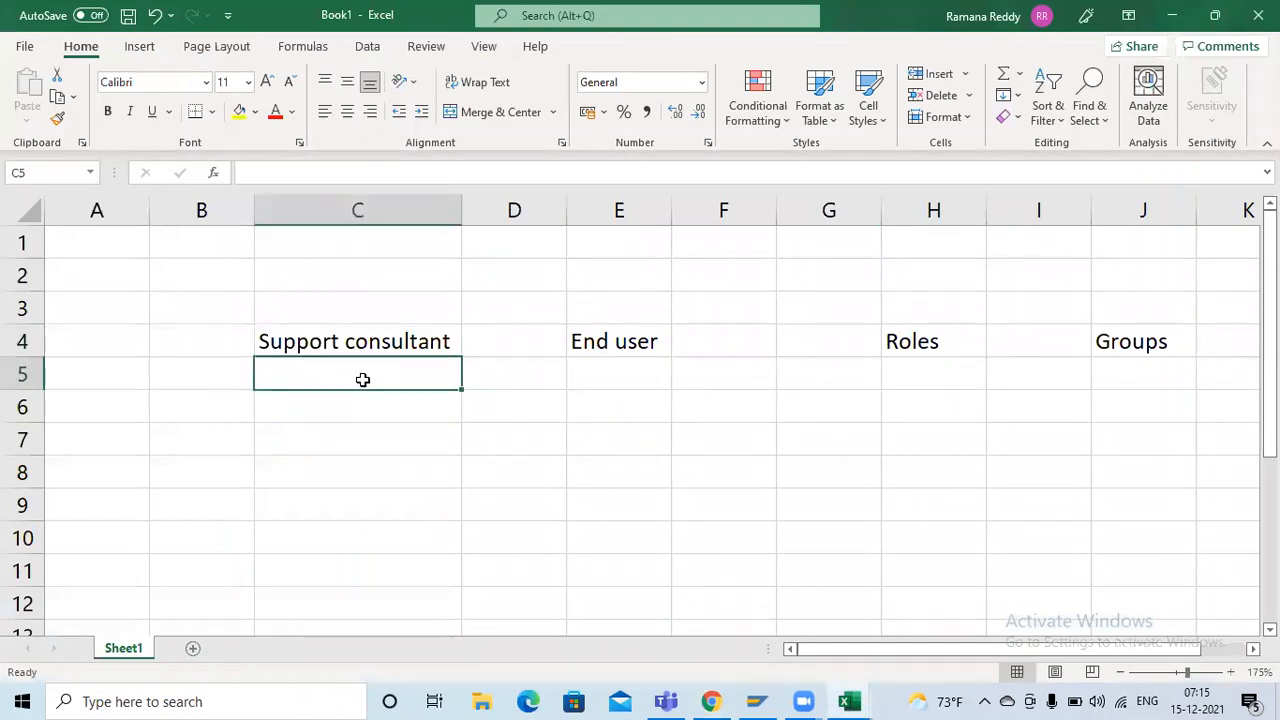
{"action": "type", "text": "xxx"}
{"action": "left_click", "coordinate": [486, 380]}
{"action": "left_click", "coordinate": [568, 383]}
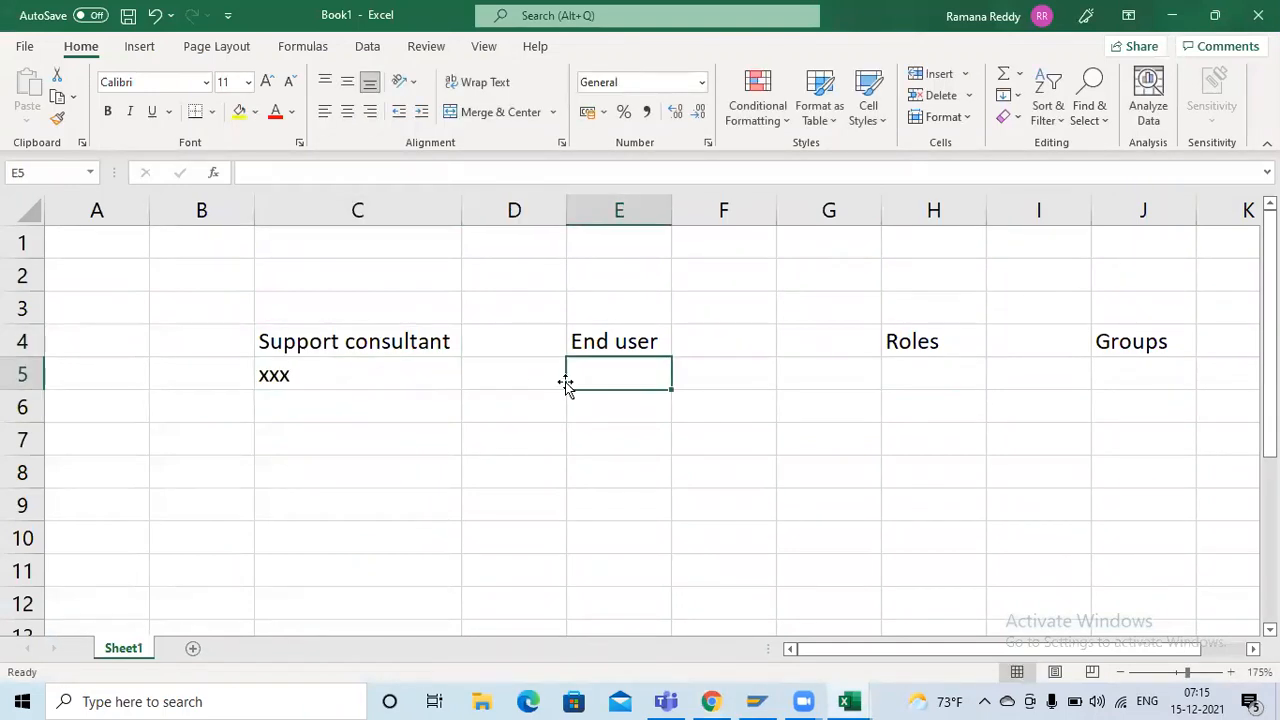
{"action": "type", "text": "yyyy"}
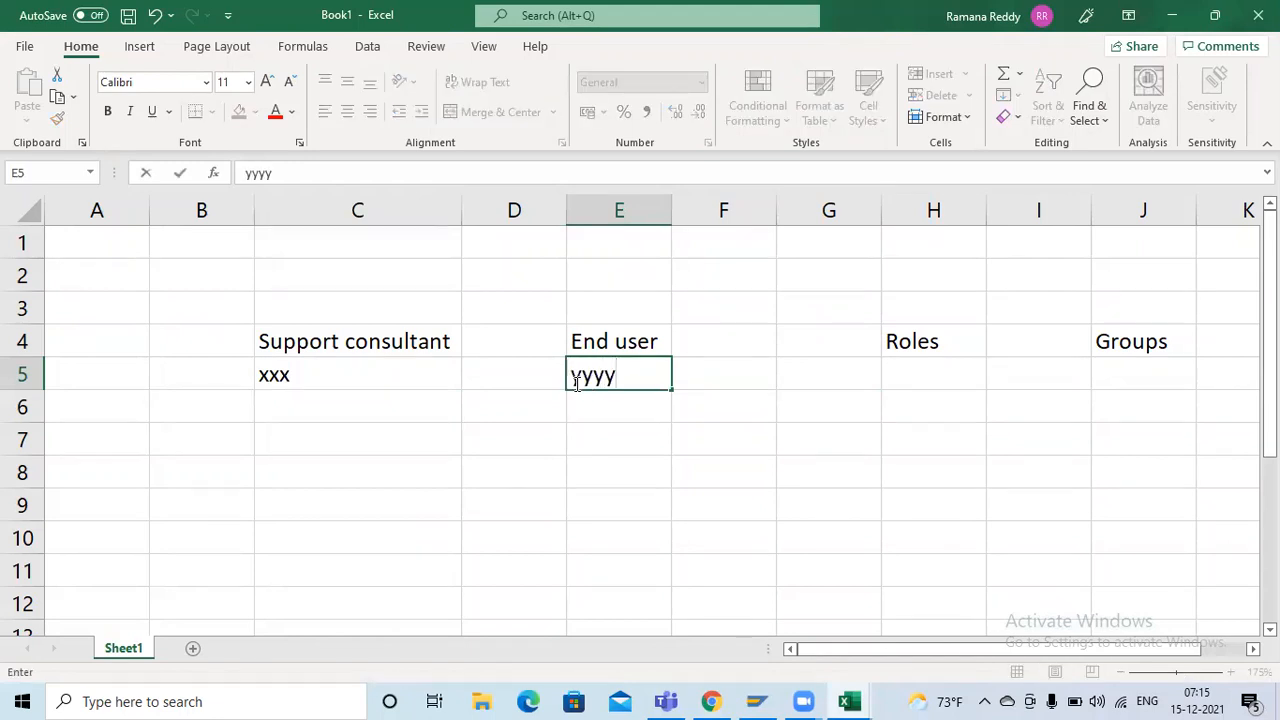
{"action": "left_click", "coordinate": [560, 280]}
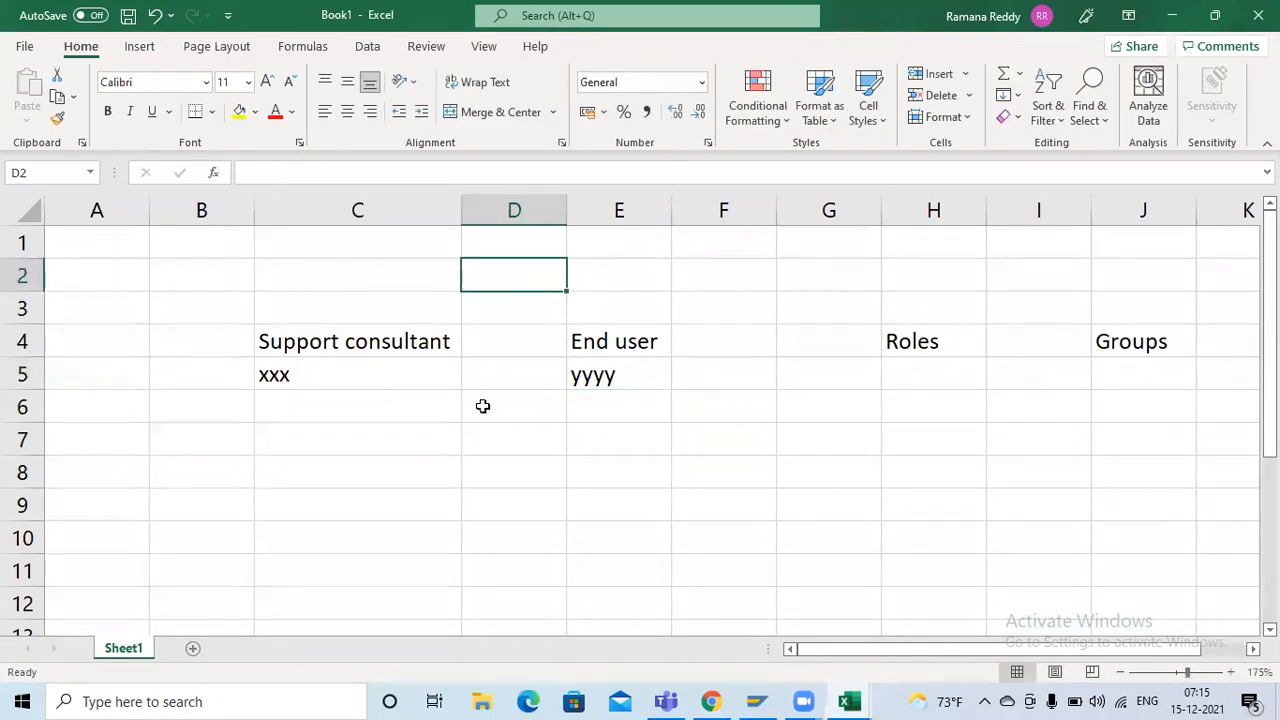
{"action": "left_click_drag", "start_coordinate": [340, 374], "coordinate": [608, 378]}
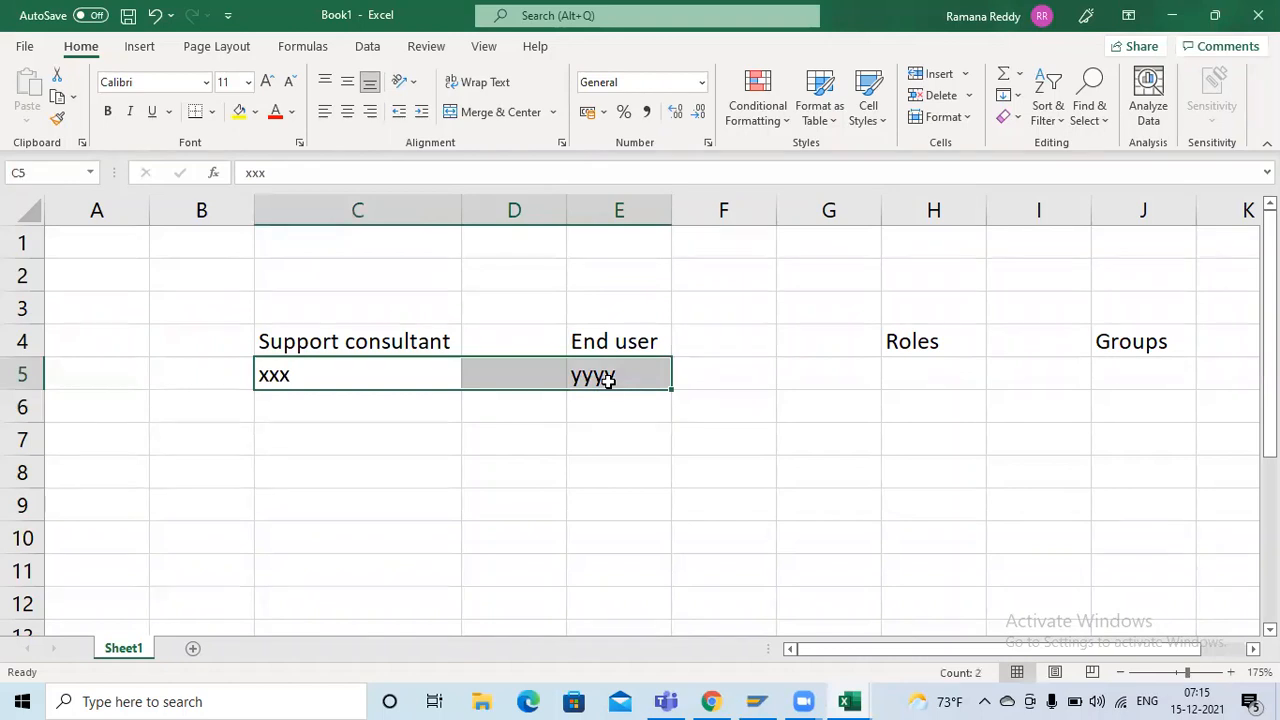
{"action": "left_click", "coordinate": [918, 350]}
{"action": "left_click", "coordinate": [1120, 346]}
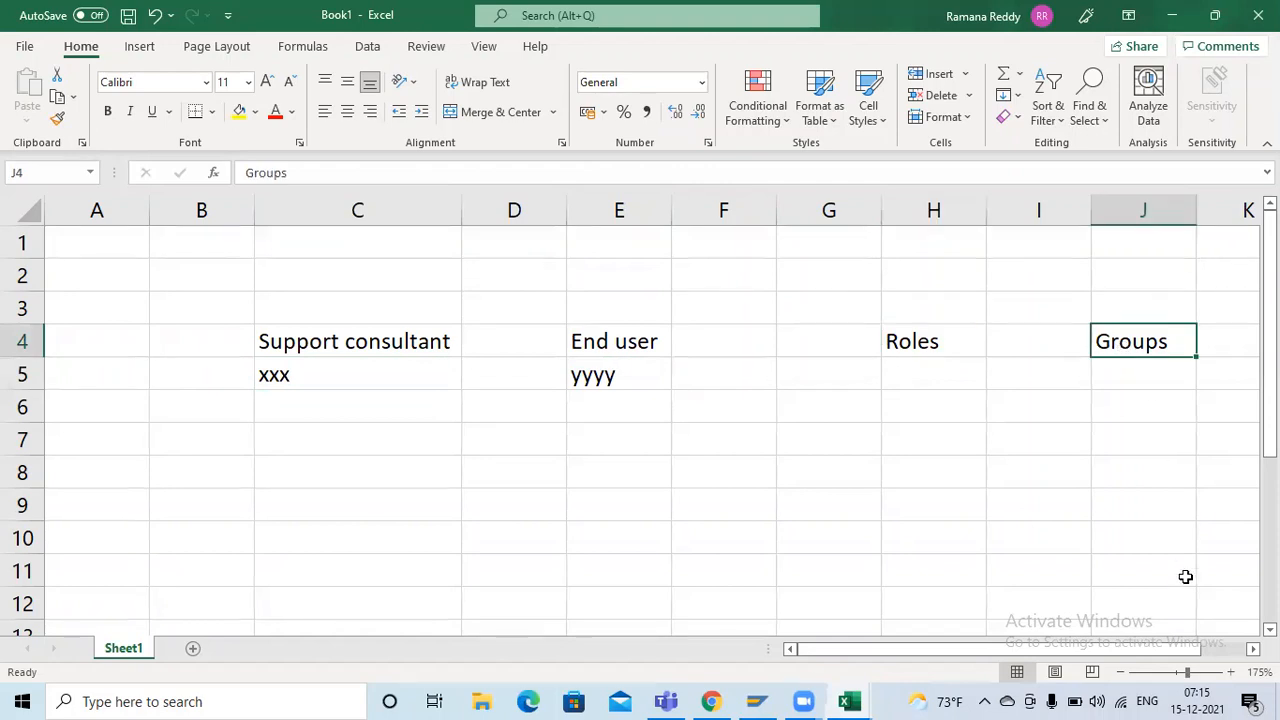
Widen column J slightly and enter TATA in J6 and Support team in J8 under the Groups heading
{"action": "left_click", "coordinate": [1250, 650]}
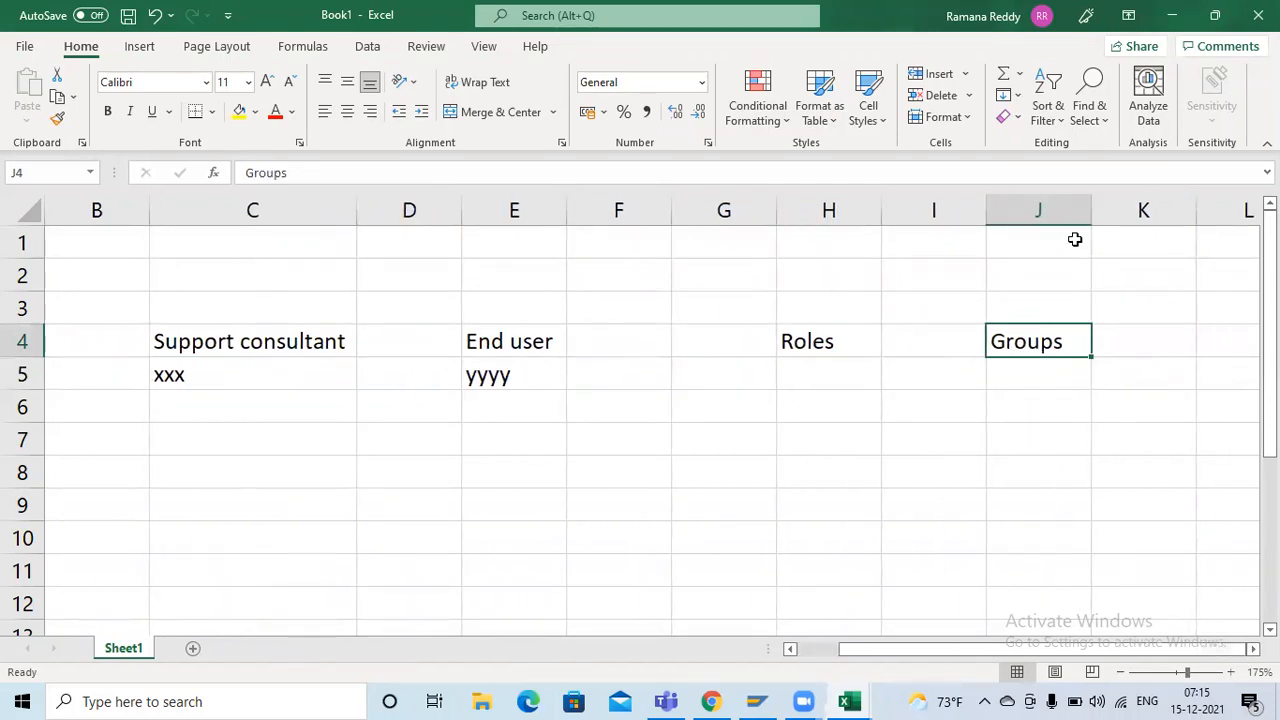
{"action": "left_click_drag", "start_coordinate": [1091, 211], "coordinate": [1116, 211]}
{"action": "left_click", "coordinate": [1043, 399]}
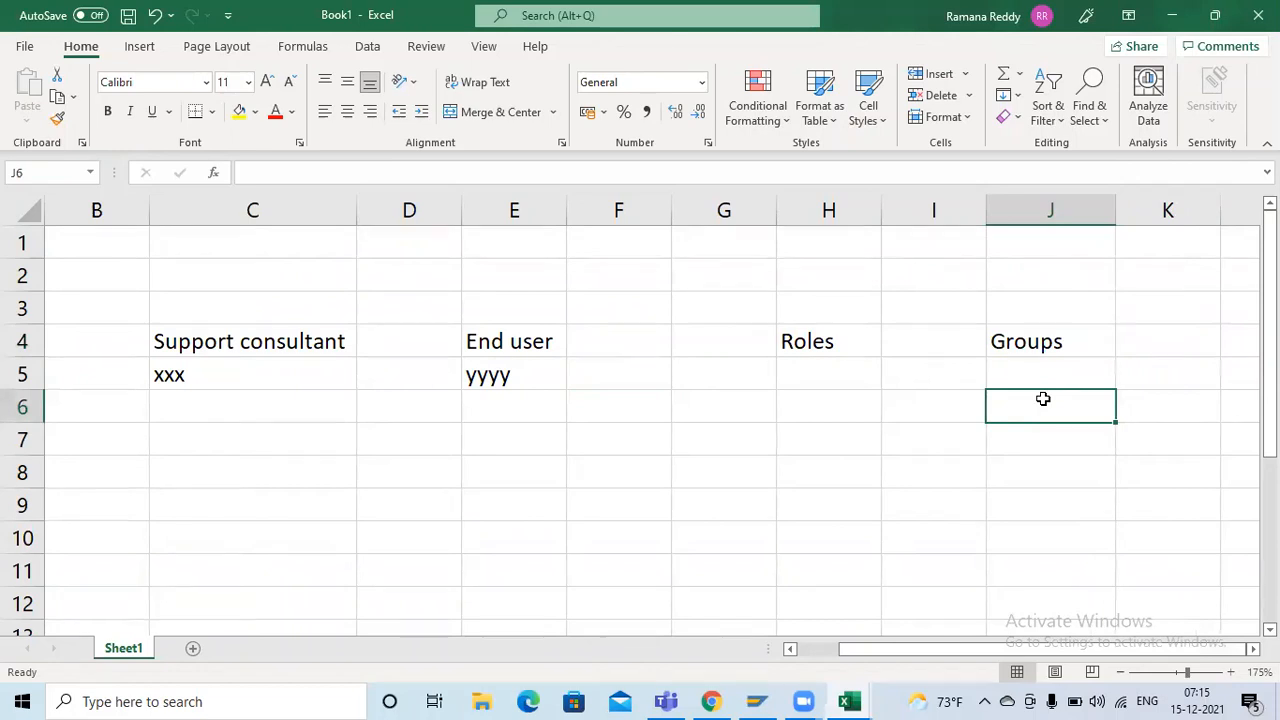
{"action": "type", "text": "TATA"}
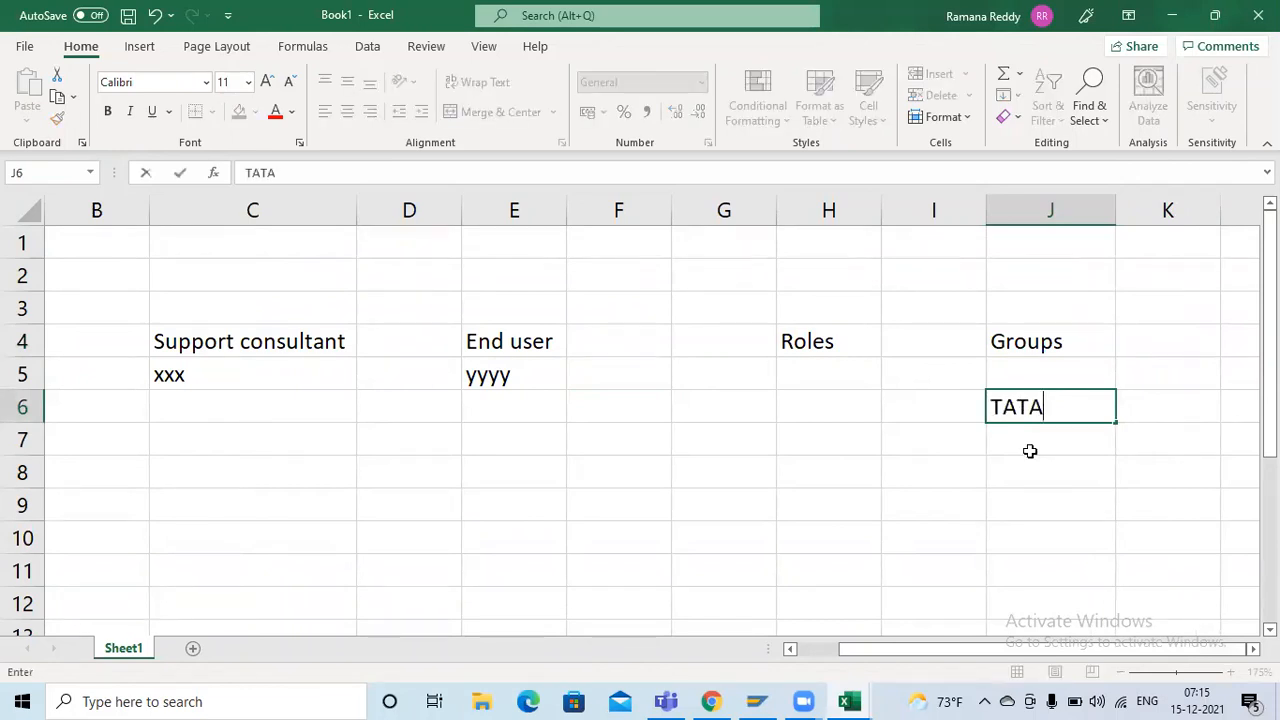
{"action": "key", "text": "Return"}
{"action": "key", "text": "Return"}
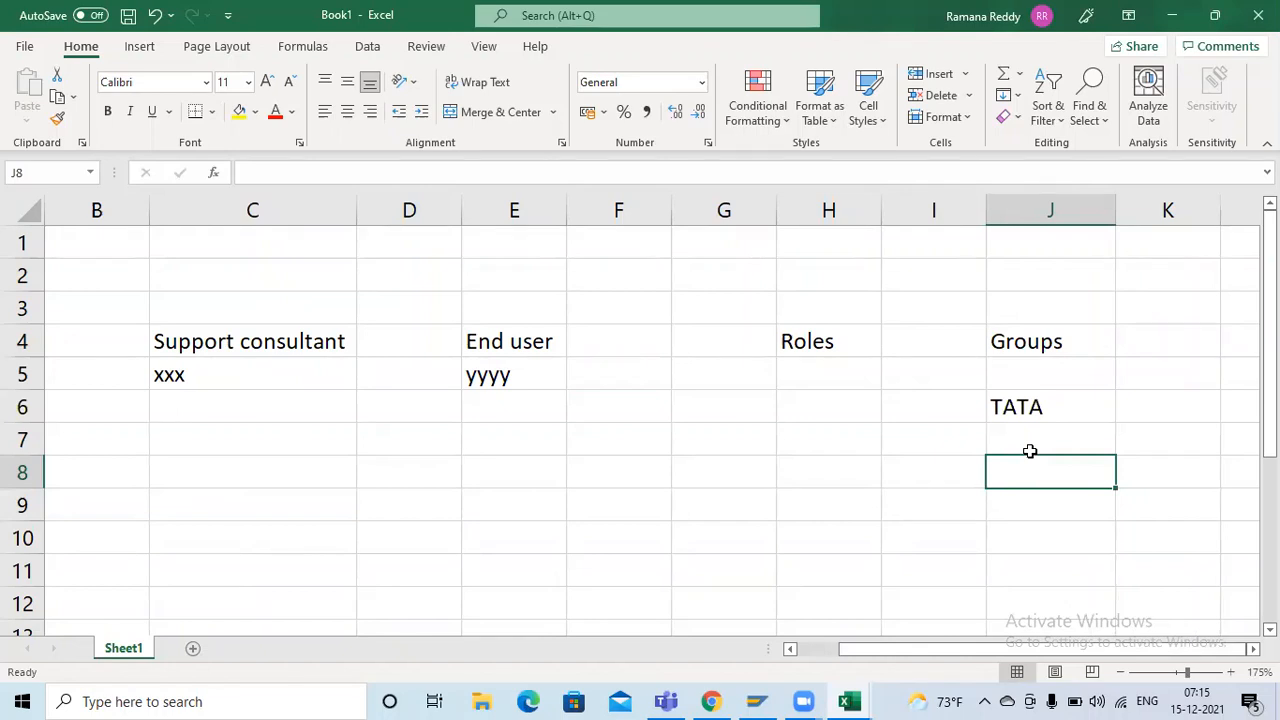
{"action": "type", "text": "Support team"}
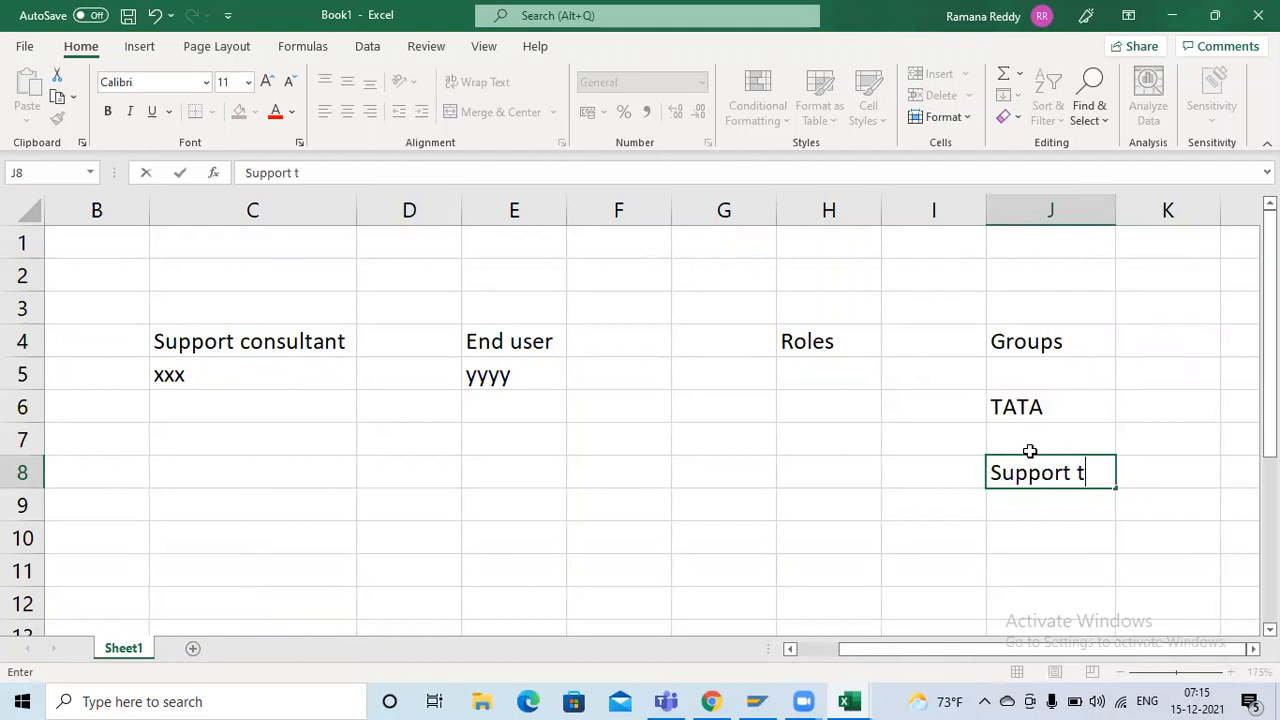
{"action": "key", "text": "Return"}
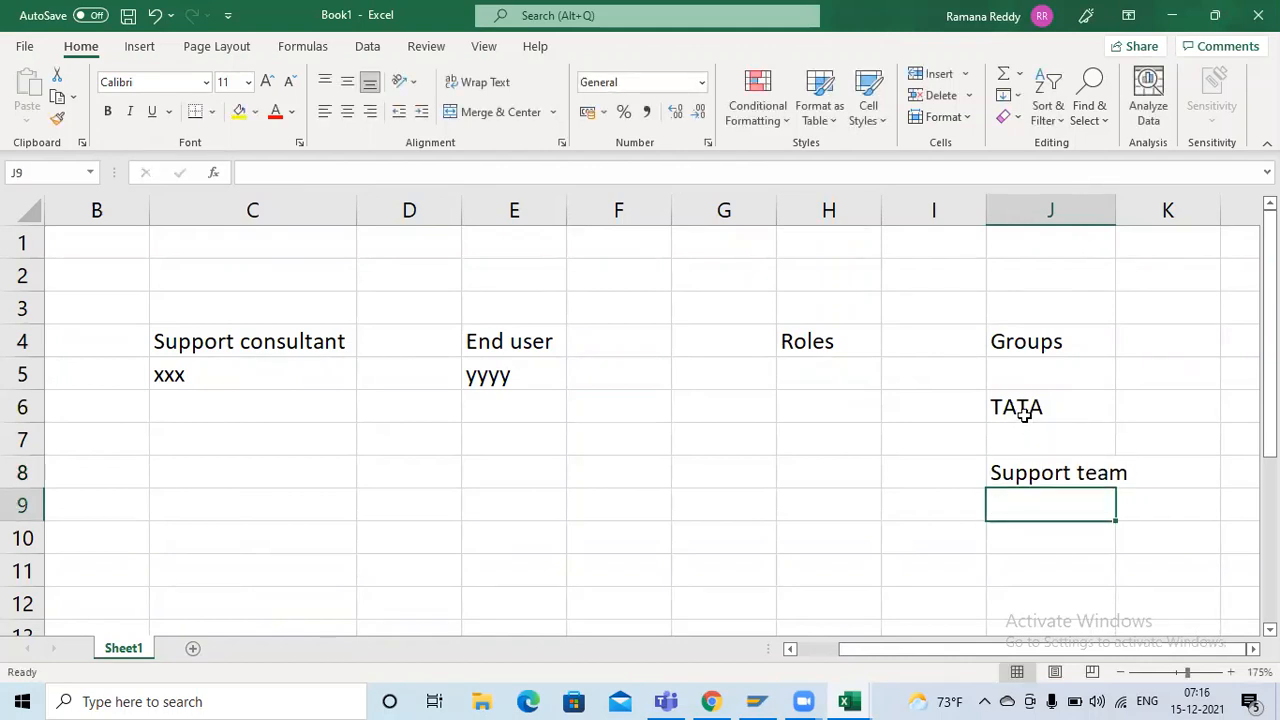
Enter the company name deloittle in K1 and the number 6 beneath it in K2
{"action": "left_click", "coordinate": [1022, 414]}
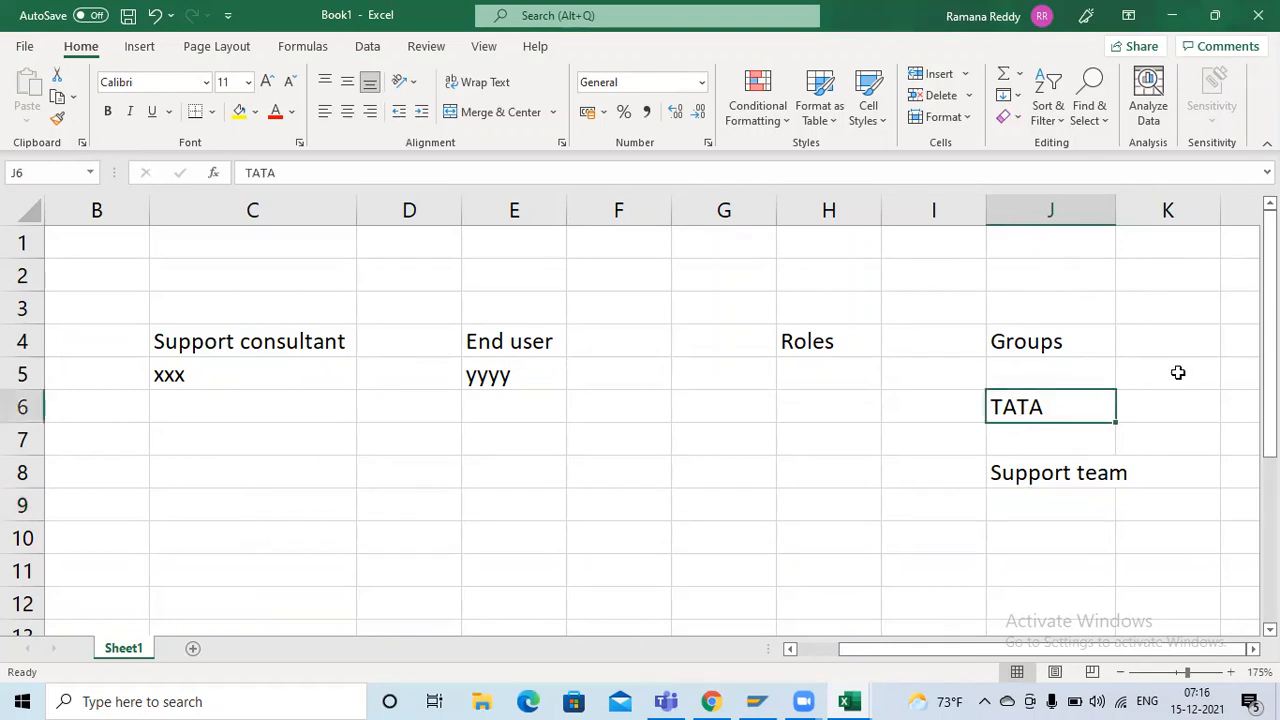
{"action": "left_click", "coordinate": [1176, 250]}
{"action": "type", "text": "delo"}
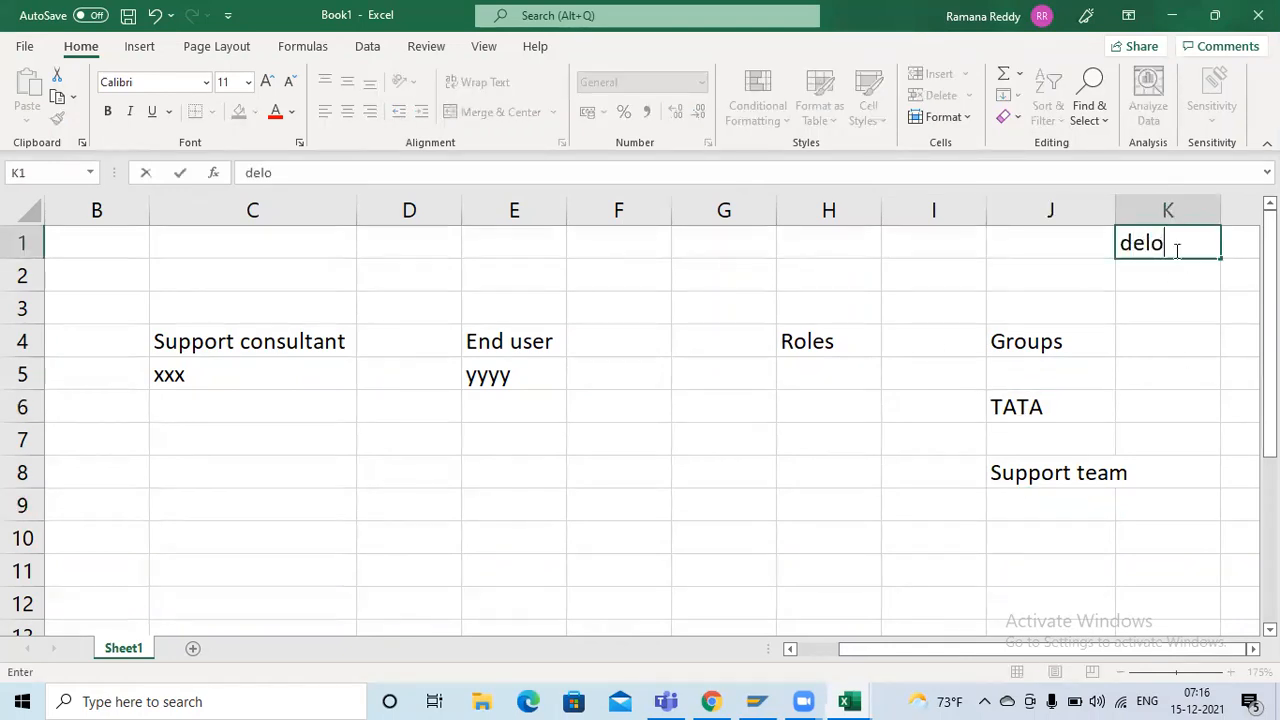
{"action": "type", "text": "ittle"}
{"action": "key", "text": "Return"}
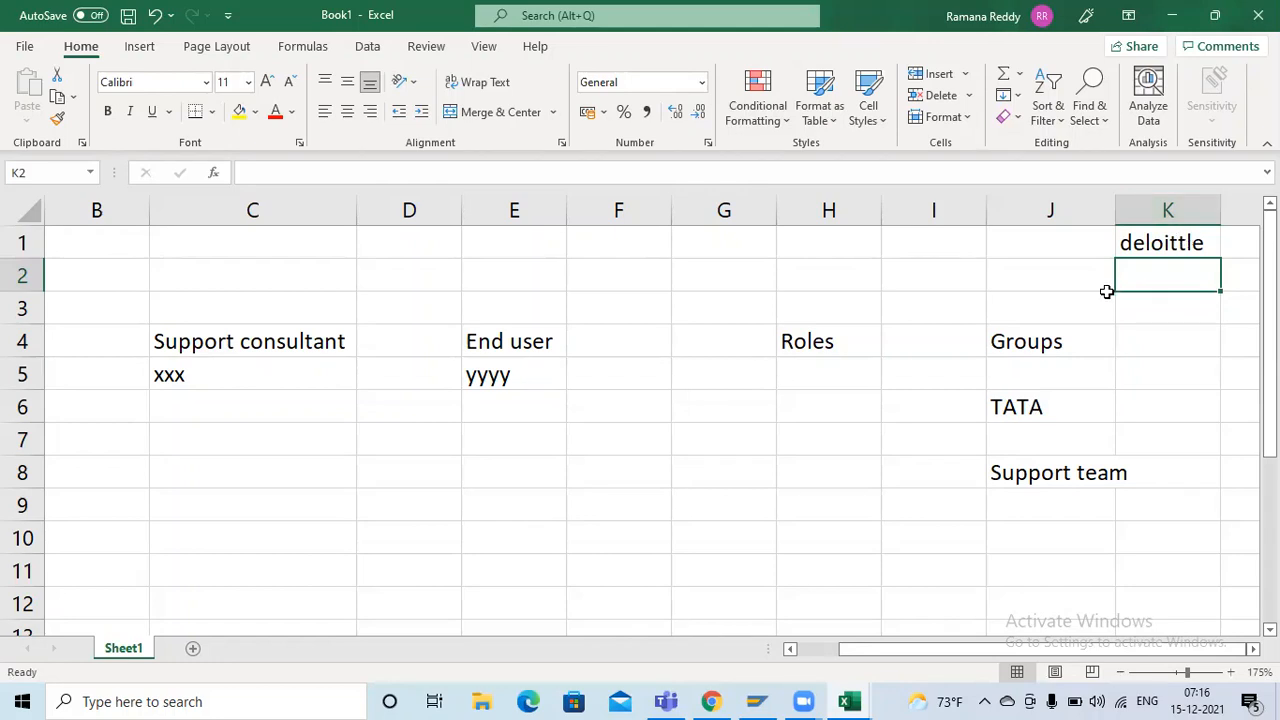
{"action": "type", "text": "6"}
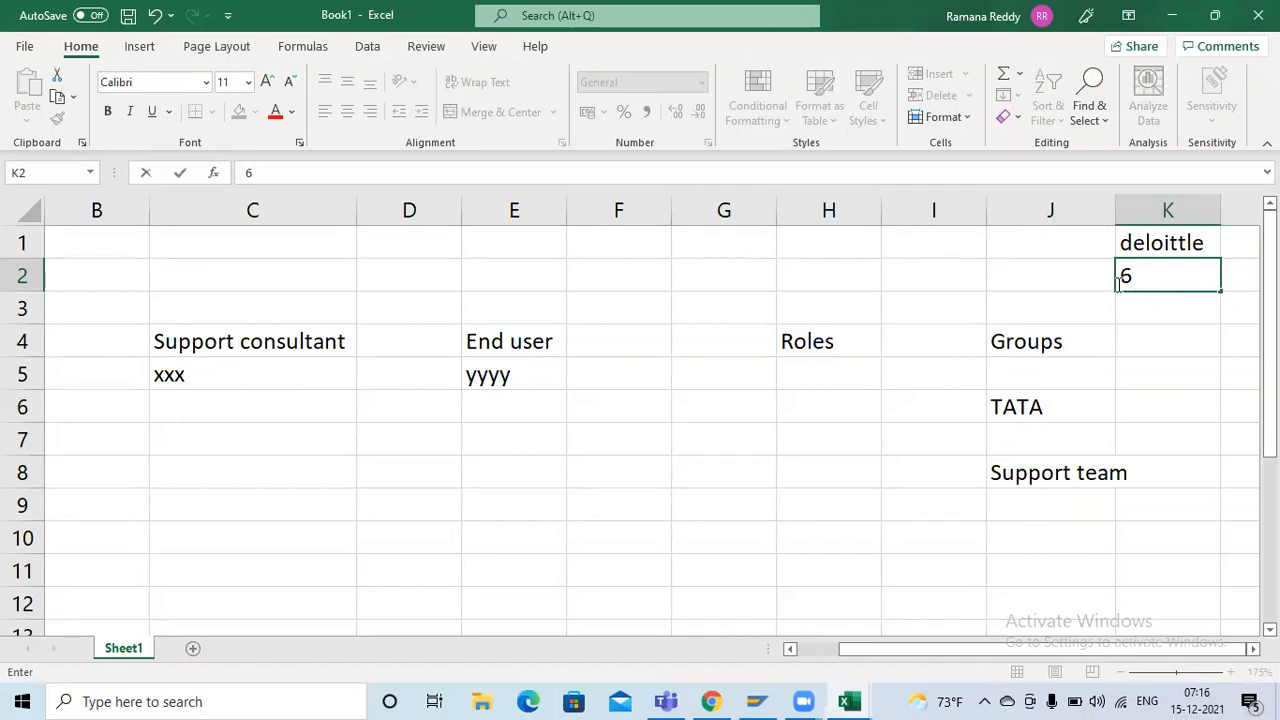
{"action": "left_click", "coordinate": [1062, 409]}
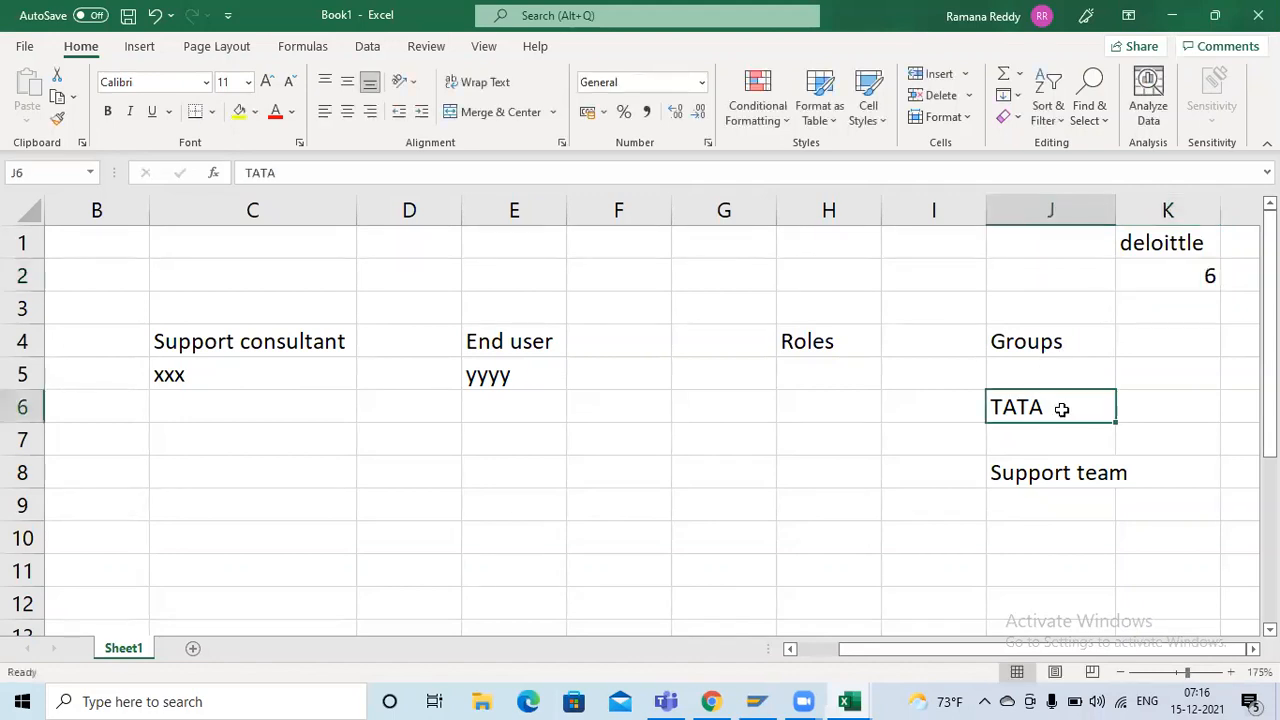
Number the cells below Support team from 1 to 6 in J9 through J14
{"action": "left_click", "coordinate": [1052, 502]}
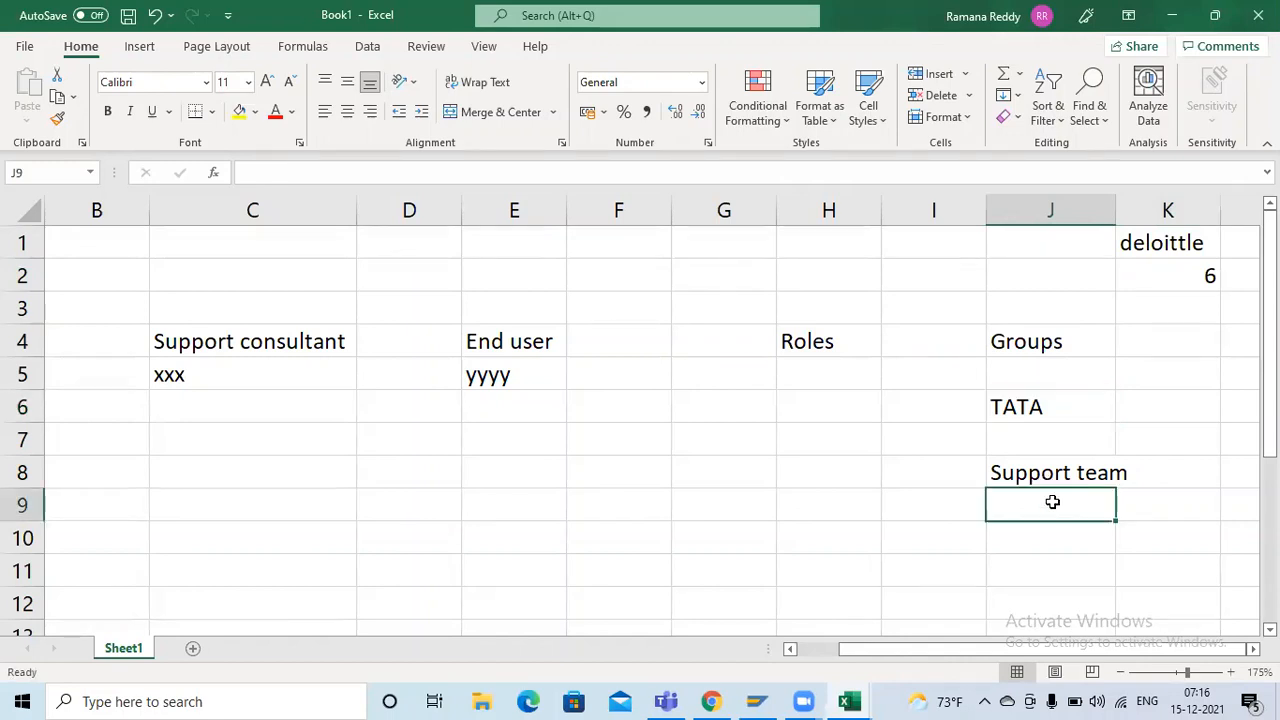
{"action": "type", "text": "1 2 "}
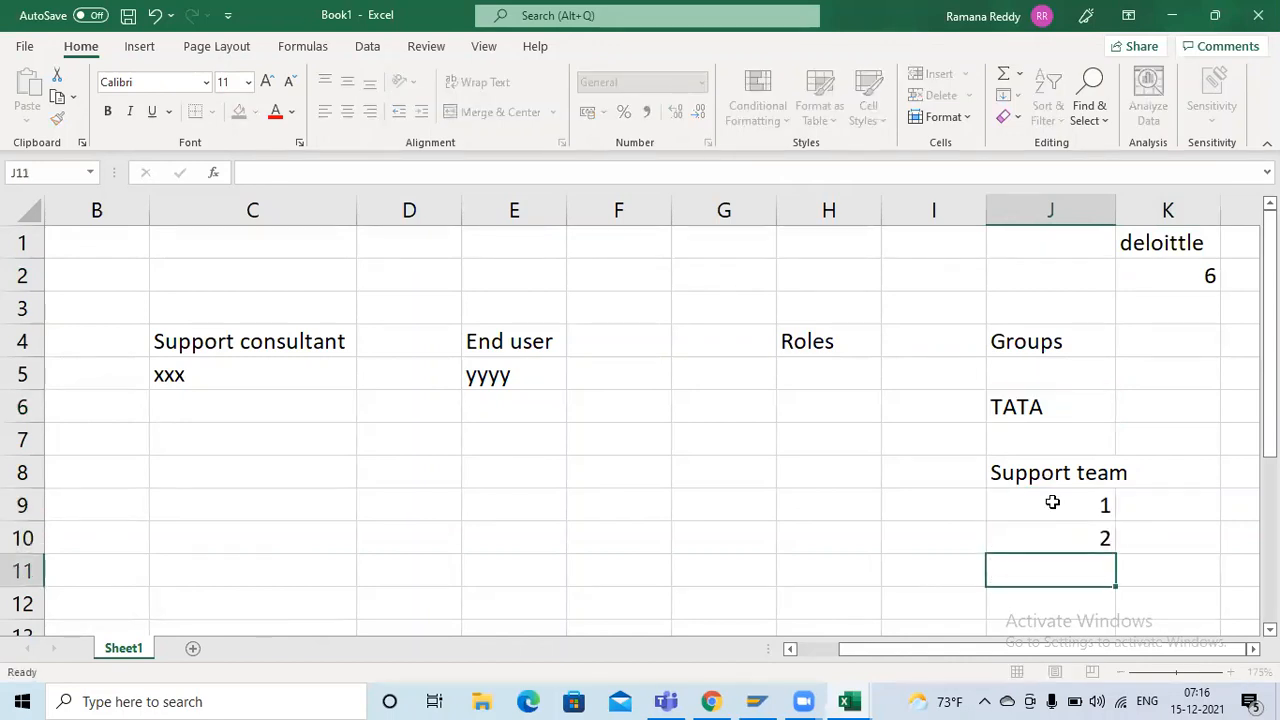
{"action": "type", "text": "3 4 5 6"}
{"action": "key", "text": "Return"}
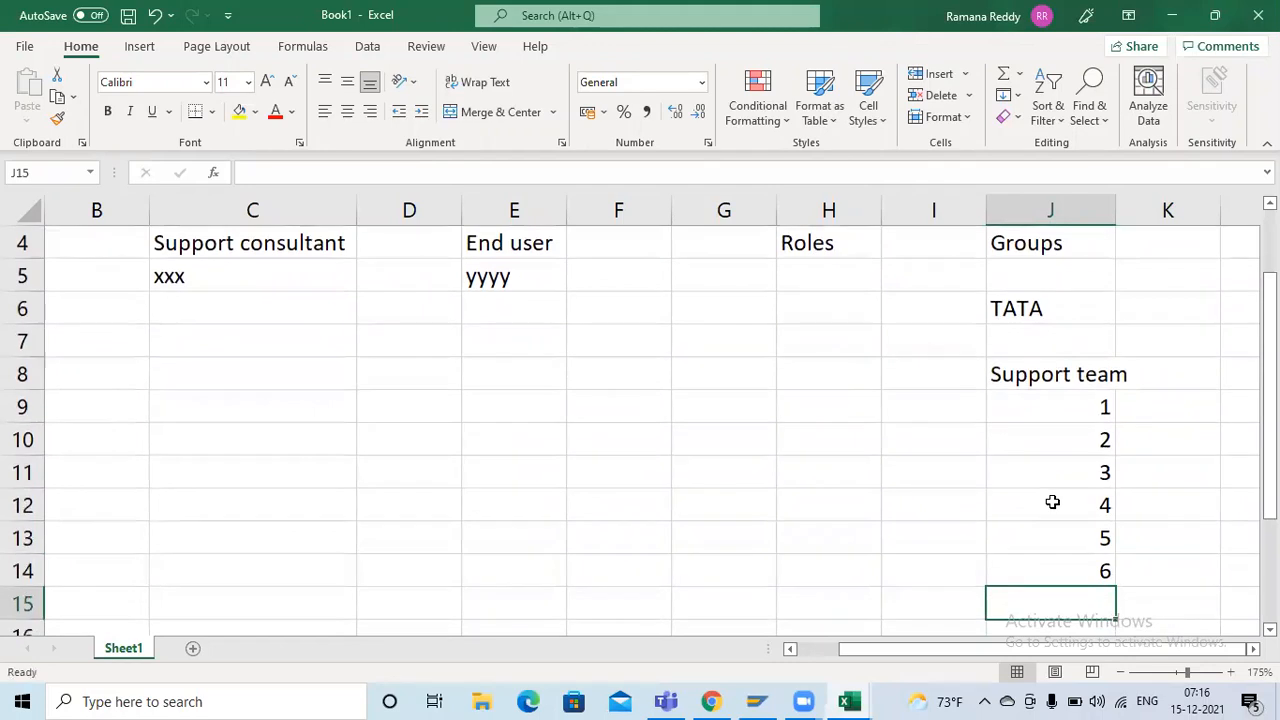
{"action": "left_click_drag", "start_coordinate": [1046, 400], "coordinate": [1052, 572]}
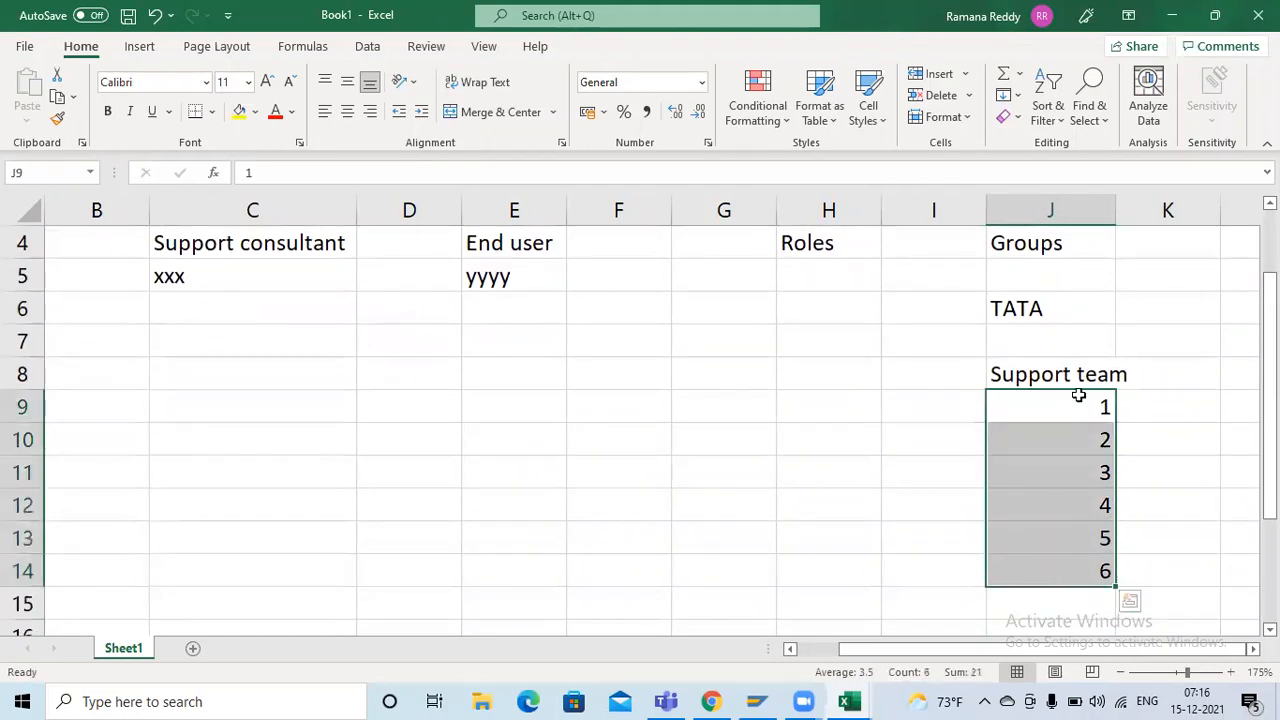
{"action": "left_click", "coordinate": [1053, 373]}
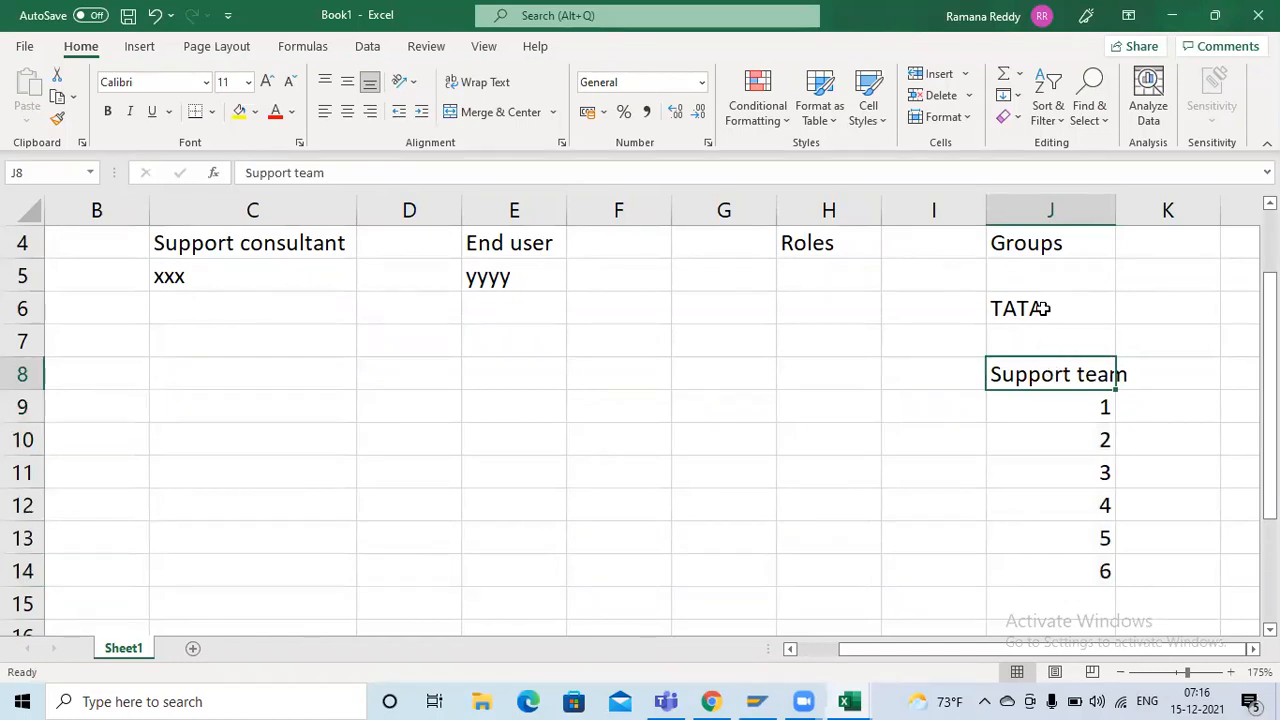
{"action": "left_click", "coordinate": [1064, 251]}
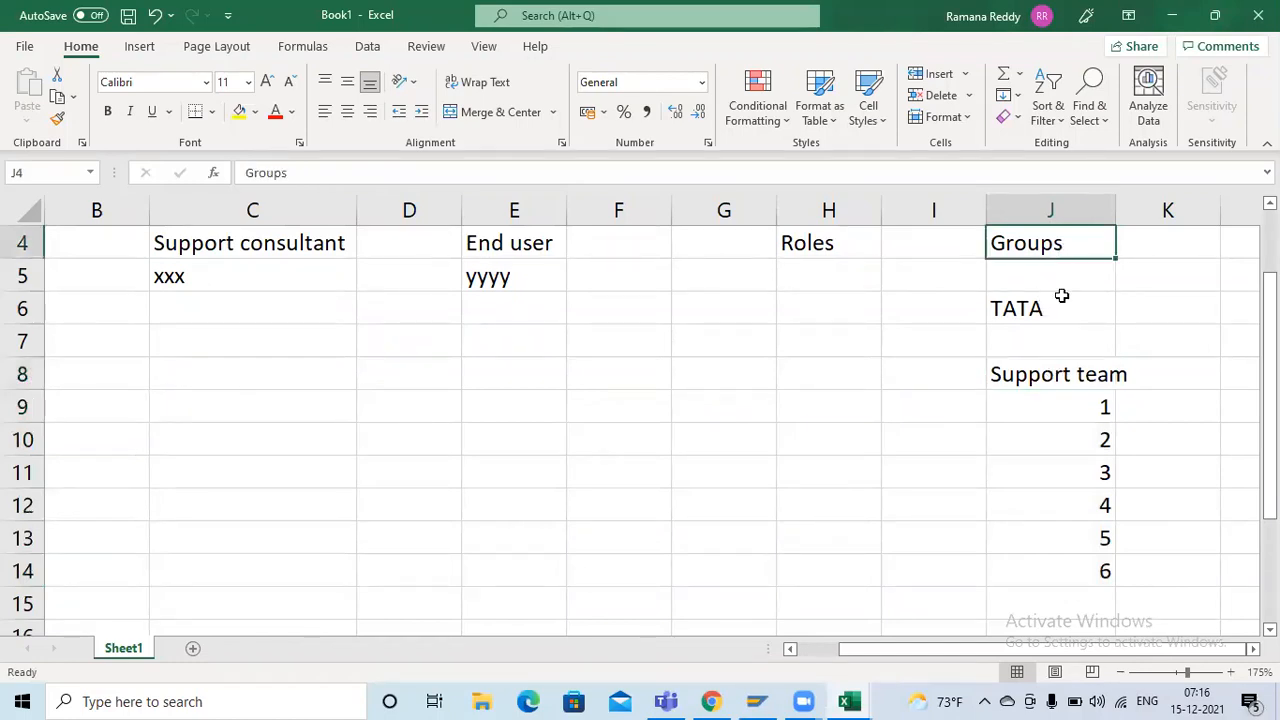
{"action": "left_click", "coordinate": [1056, 374]}
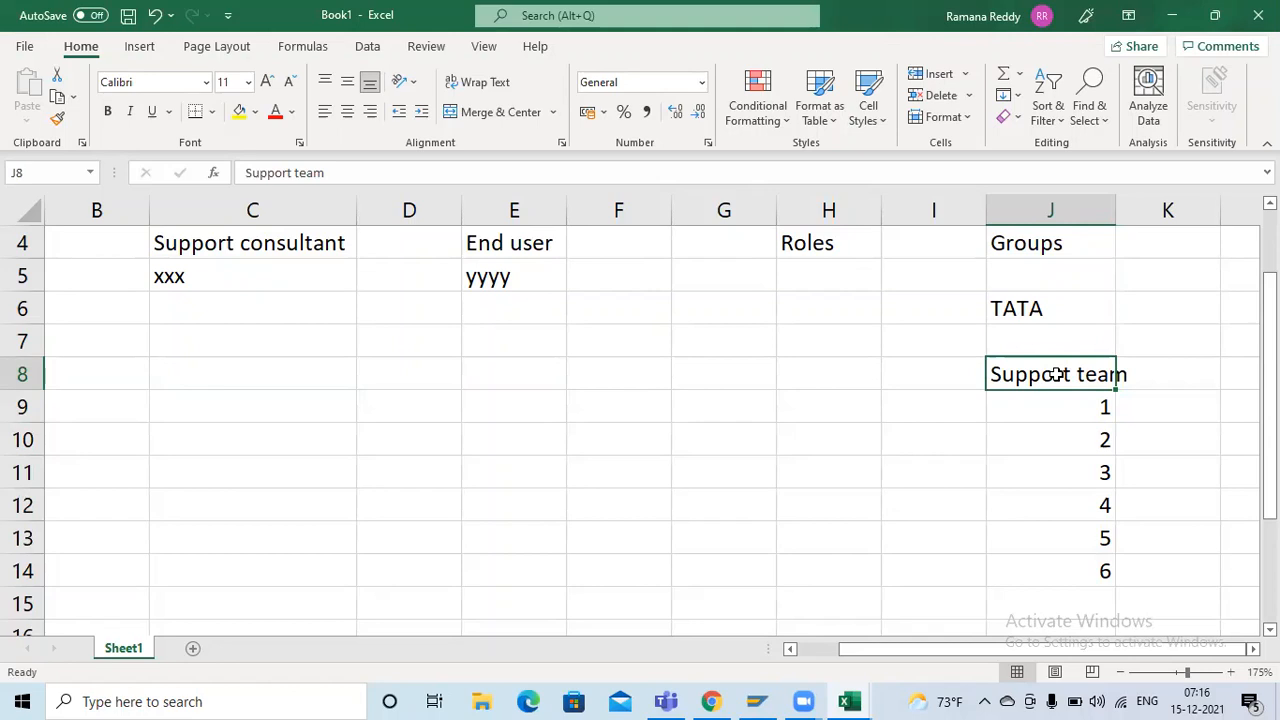
Fit column J's width to its contents and enter the team name QA maulal in K8 beside Support team
{"action": "double_click", "coordinate": [1116, 210]}
{"action": "left_click", "coordinate": [1184, 378]}
{"action": "key", "text": "Right"}
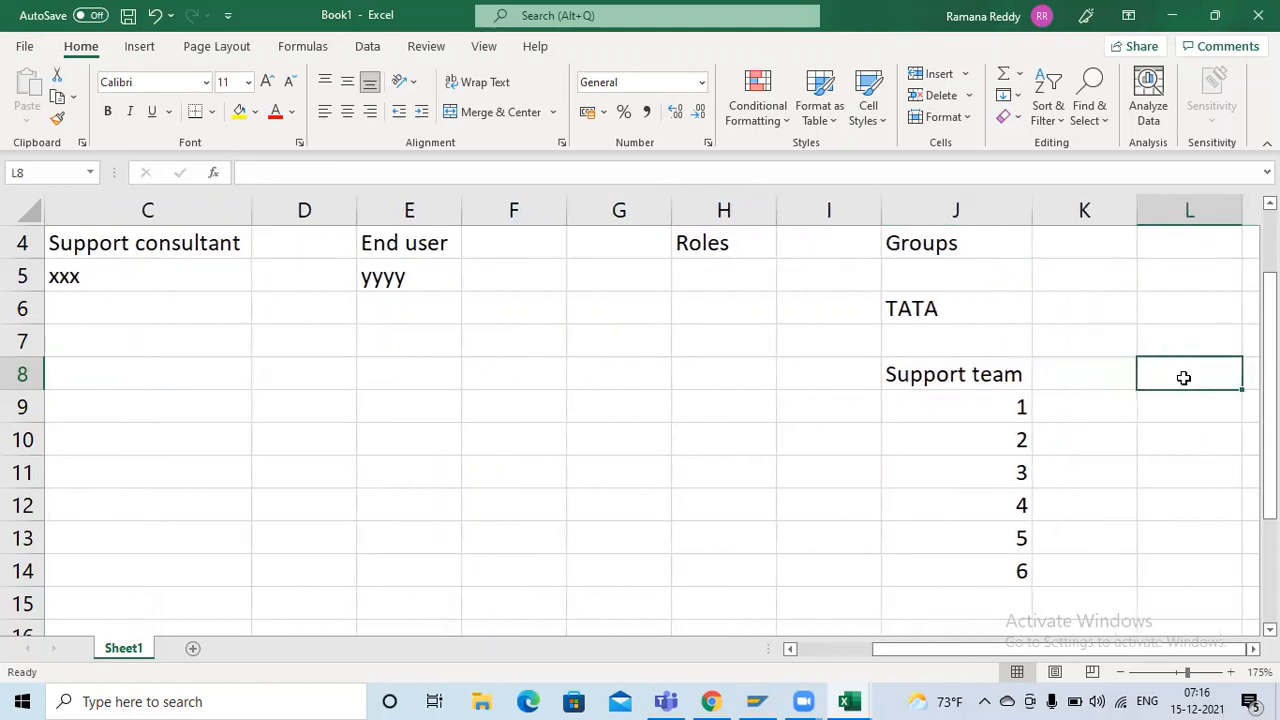
{"action": "left_click", "coordinate": [1114, 375]}
{"action": "type", "text": "A"}
{"action": "key", "text": "BackSpace"}
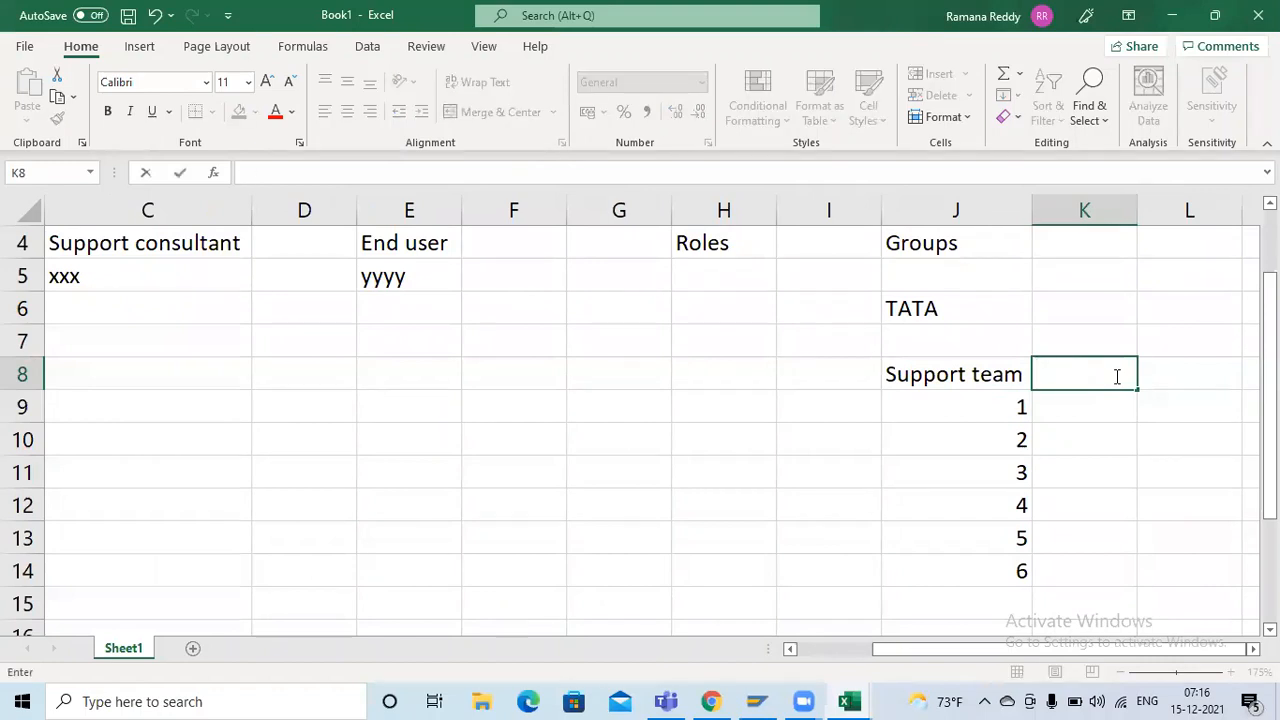
{"action": "type", "text": "QA maulal"}
{"action": "key", "text": "Tab"}
Enter the team name QA automation in L8 and move to cell M9
{"action": "type", "text": "QA"}
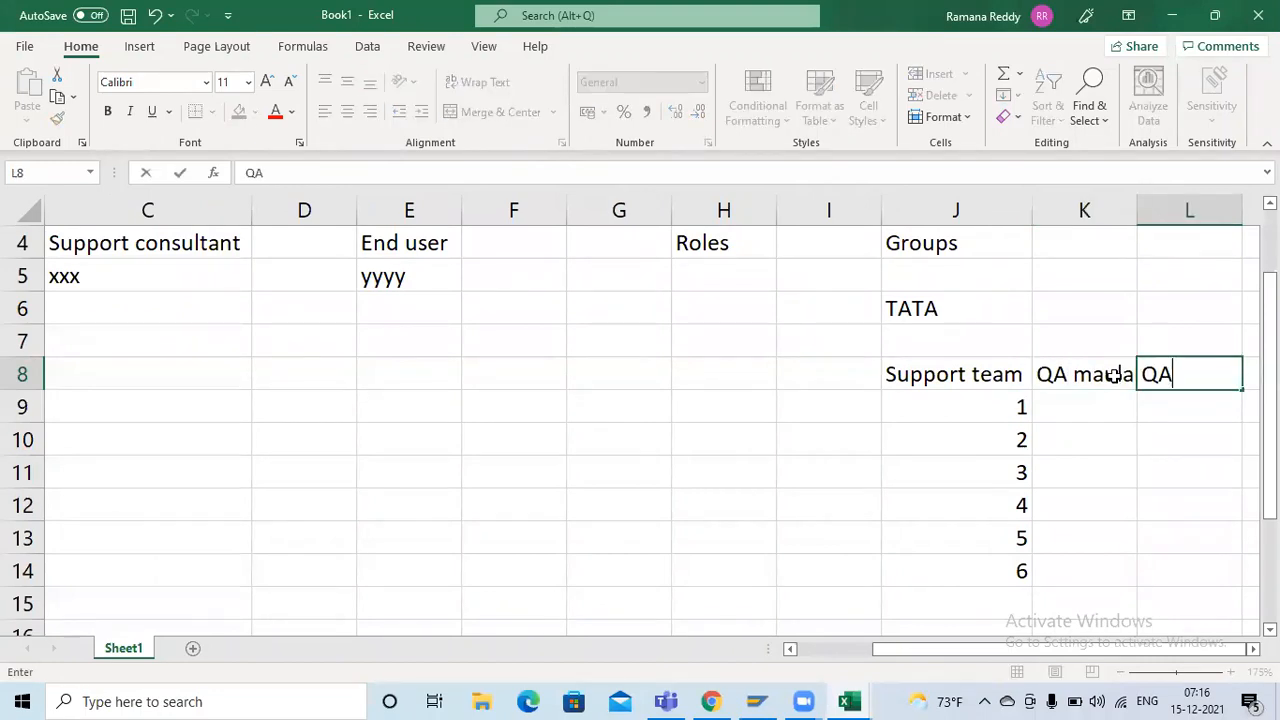
{"action": "type", "text": " automation"}
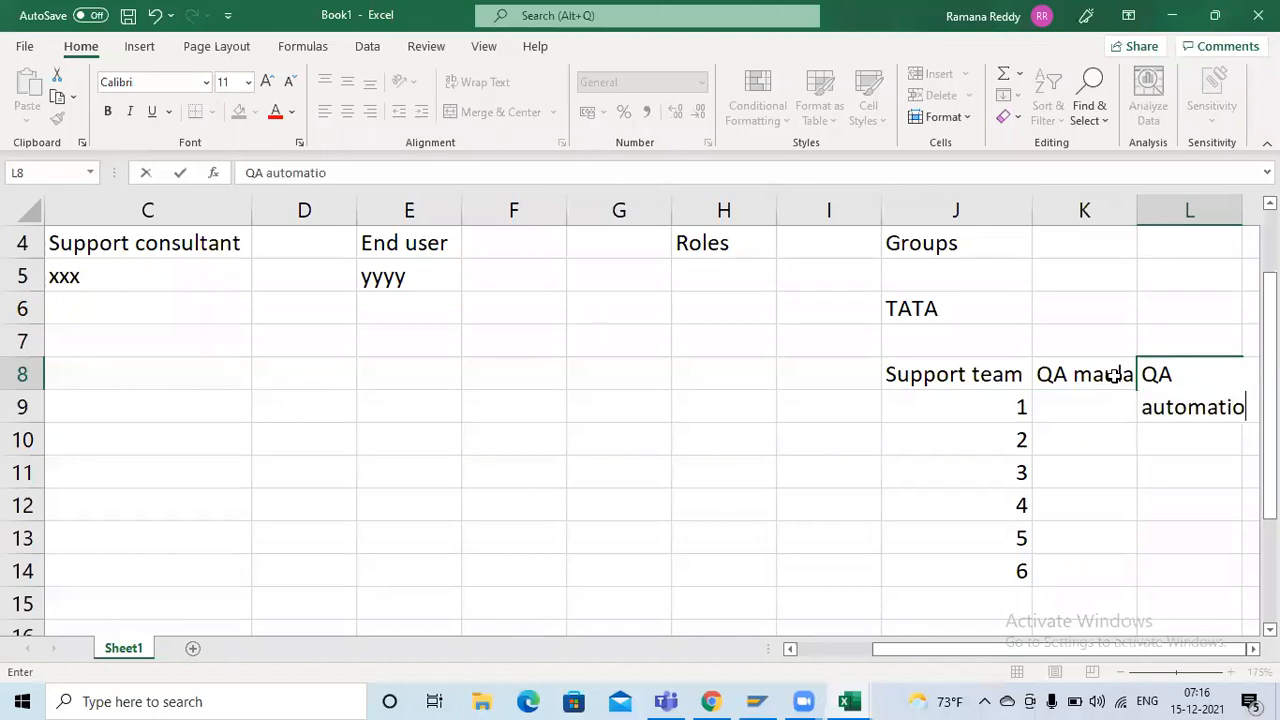
{"action": "key", "text": "Return"}
{"action": "key", "text": "Tab"}
{"action": "key", "text": "Tab"}
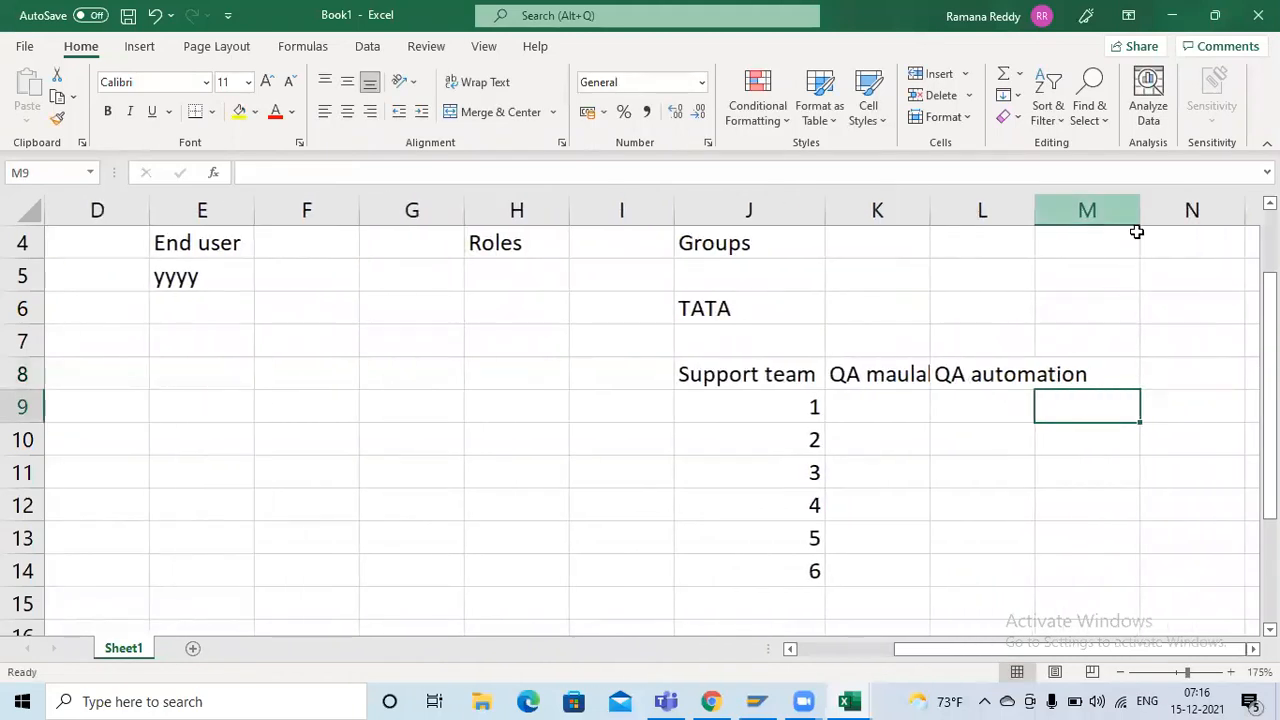
Fit column L's width to its contents and enter the team name QA-Support in M8 beside QA automation
{"action": "left_click", "coordinate": [1148, 364]}
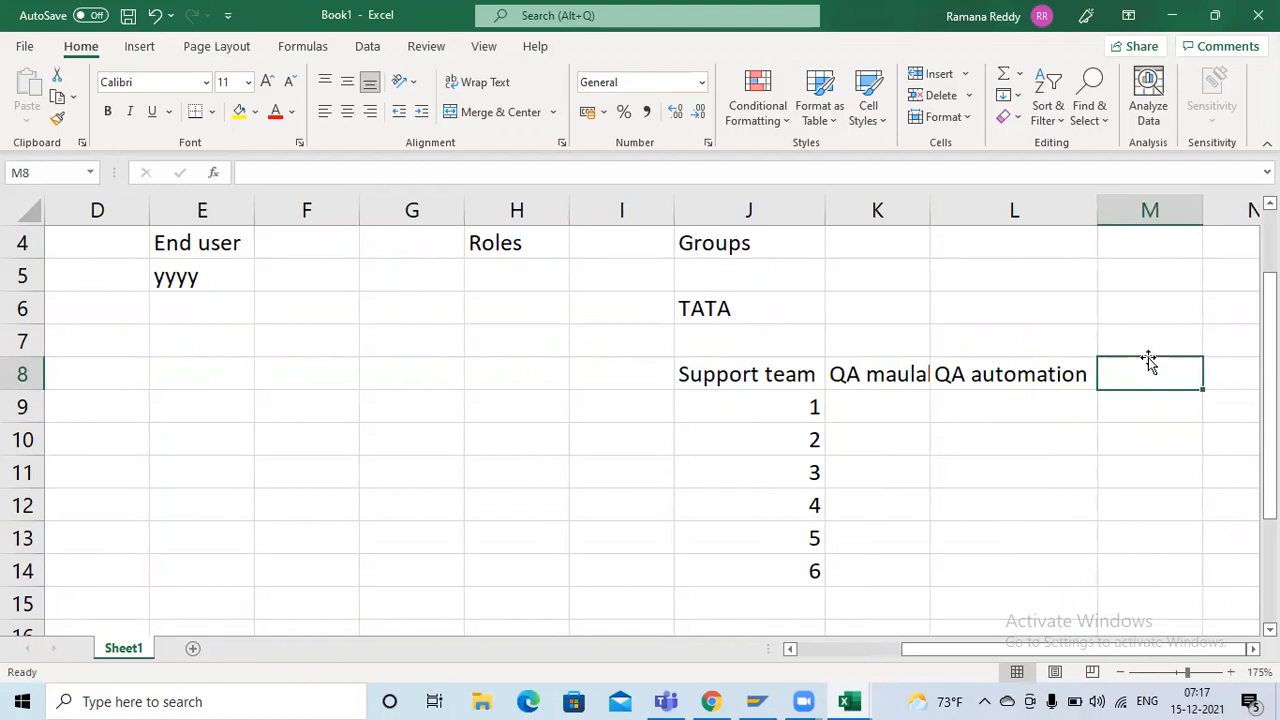
{"action": "type", "text": "A"}
{"action": "key", "text": "BackSpace"}
{"action": "type", "text": "QA-"}
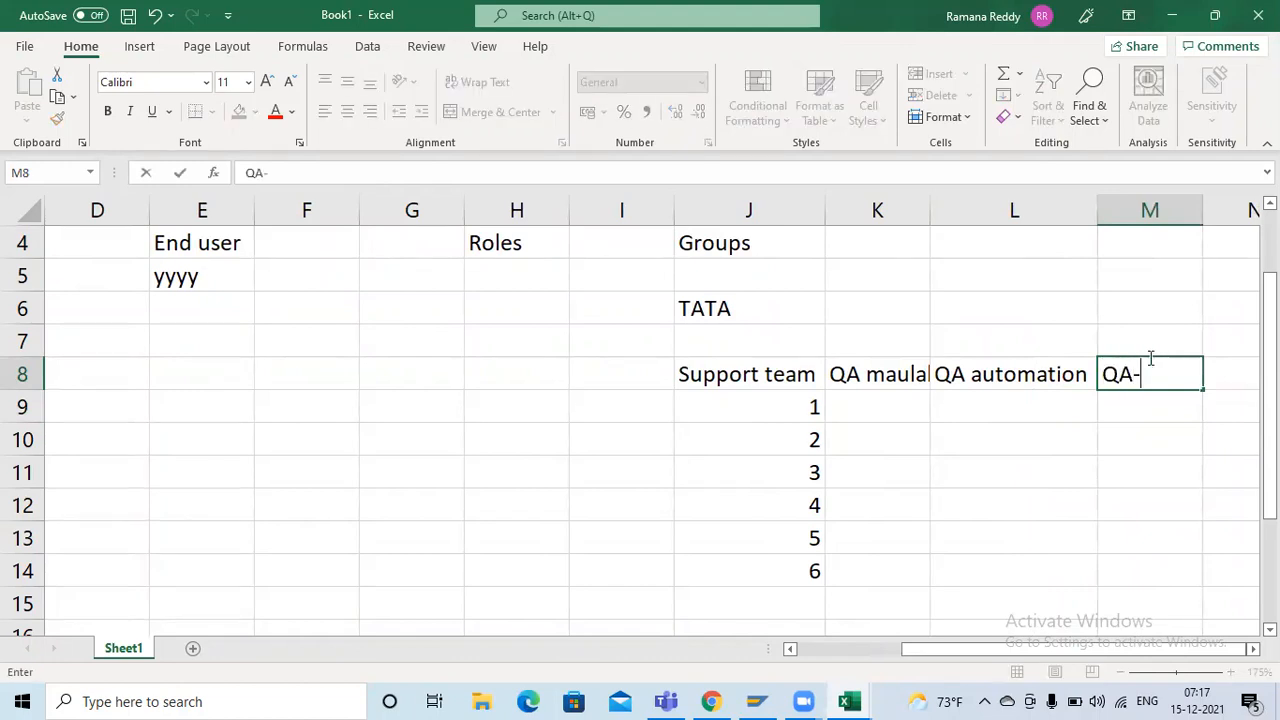
{"action": "type", "text": "Support"}
{"action": "key", "text": "ctrl+Return"}
{"action": "key", "text": "Return"}
{"action": "left_click", "coordinate": [880, 372]}
{"action": "left_click", "coordinate": [1003, 372]}
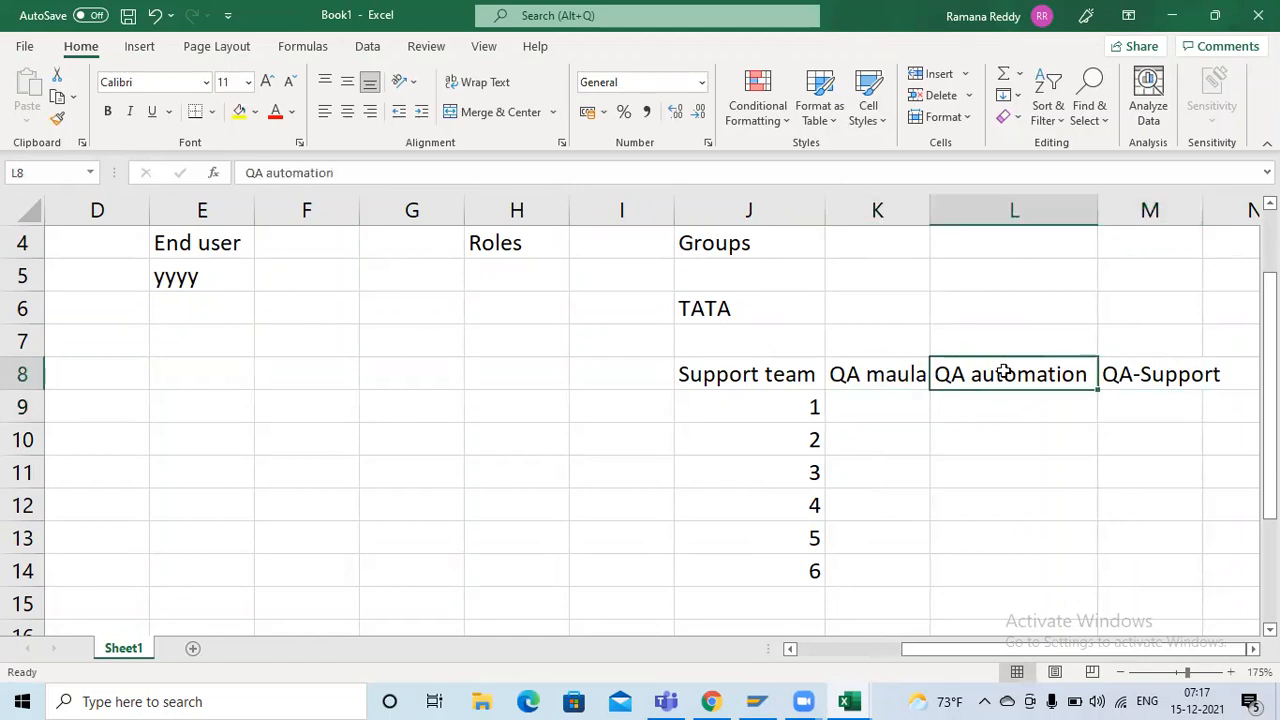
{"action": "left_click_drag", "start_coordinate": [900, 374], "coordinate": [871, 374]}
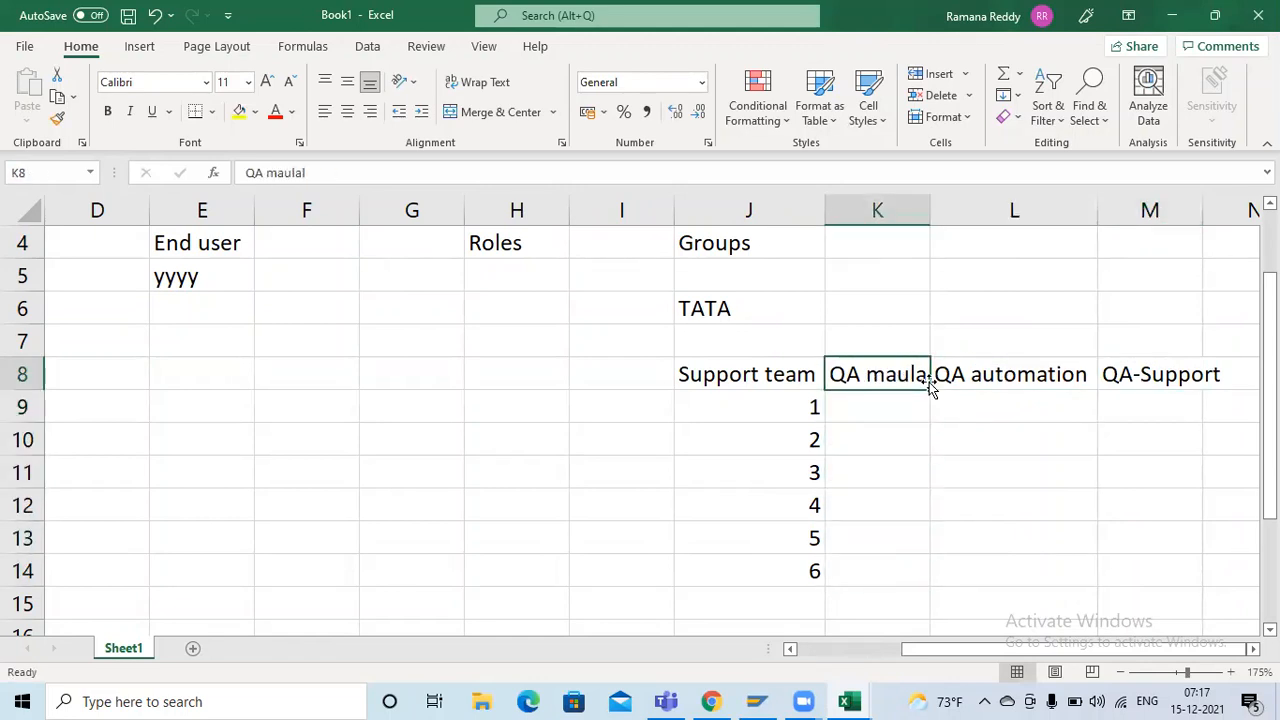
{"action": "left_click_drag", "start_coordinate": [967, 374], "coordinate": [960, 582]}
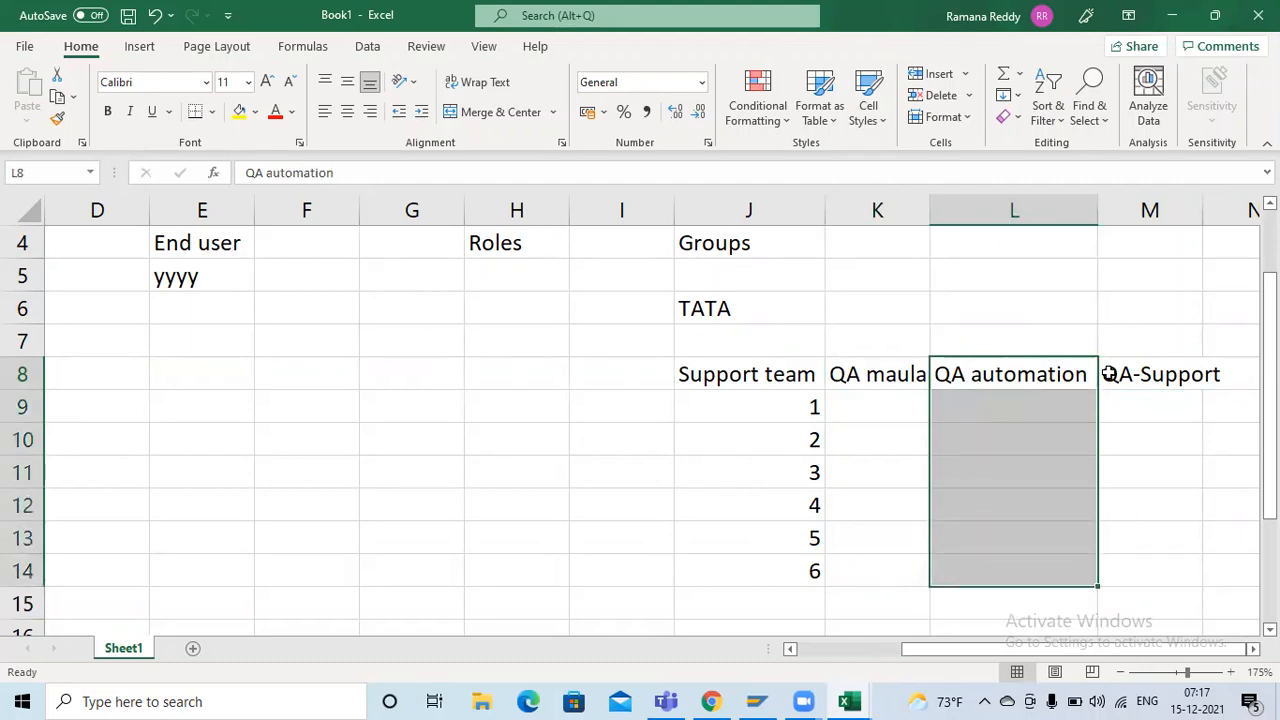
{"action": "left_click_drag", "start_coordinate": [1112, 372], "coordinate": [1118, 554]}
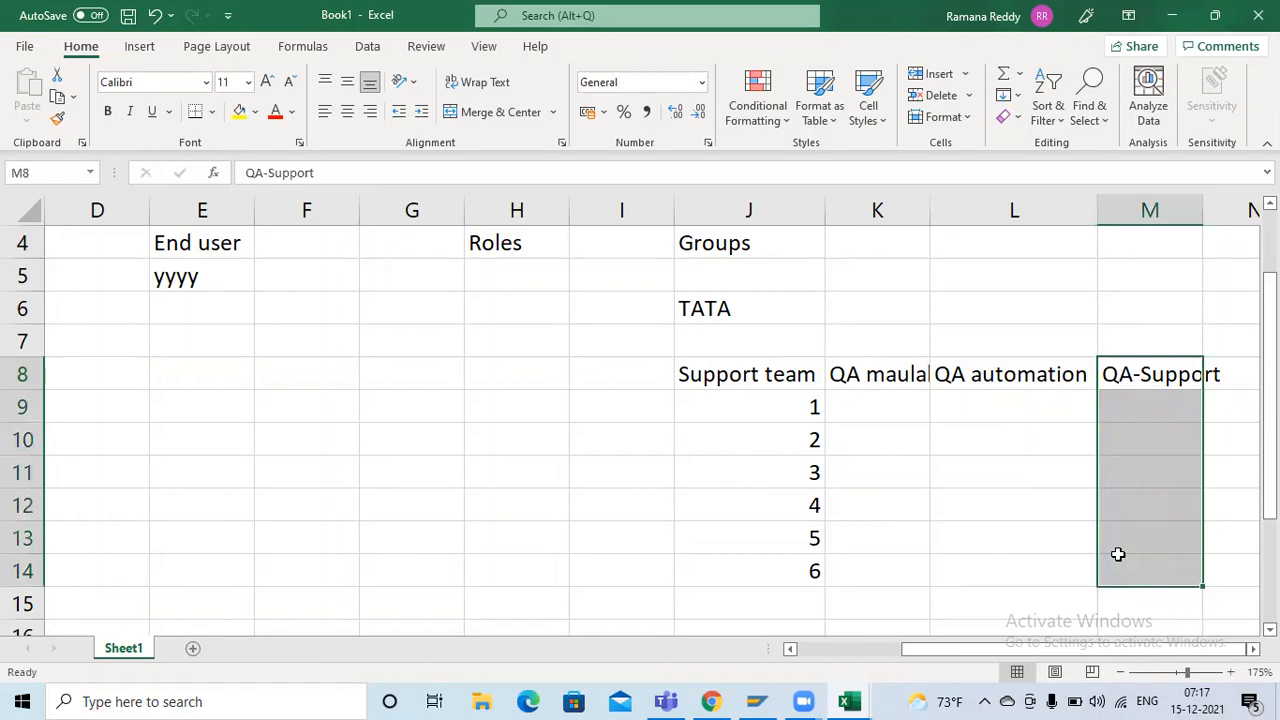
{"action": "left_click", "coordinate": [879, 375]}
{"action": "left_click_drag", "start_coordinate": [879, 375], "coordinate": [1010, 546]}
{"action": "left_click_drag", "start_coordinate": [1134, 377], "coordinate": [1123, 570]}
Enter F110 in K9 below the QA maulal team name
{"action": "left_click", "coordinate": [863, 407]}
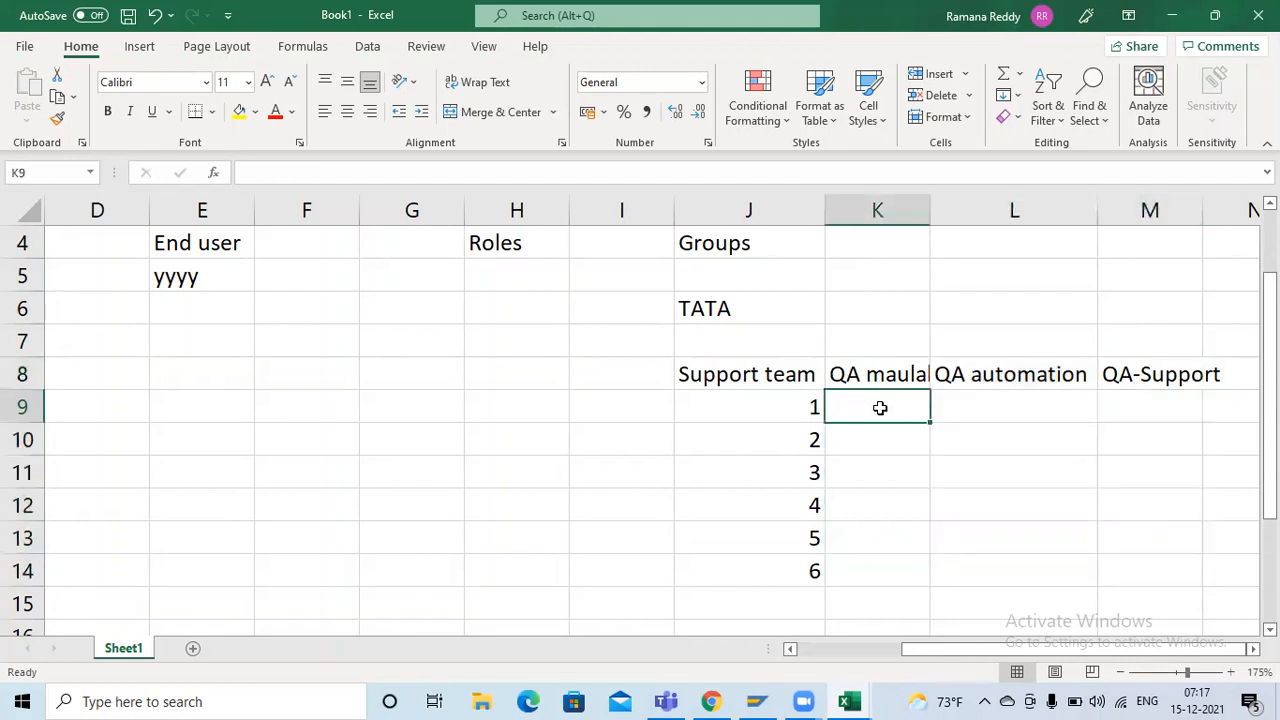
{"action": "type", "text": "F110"}
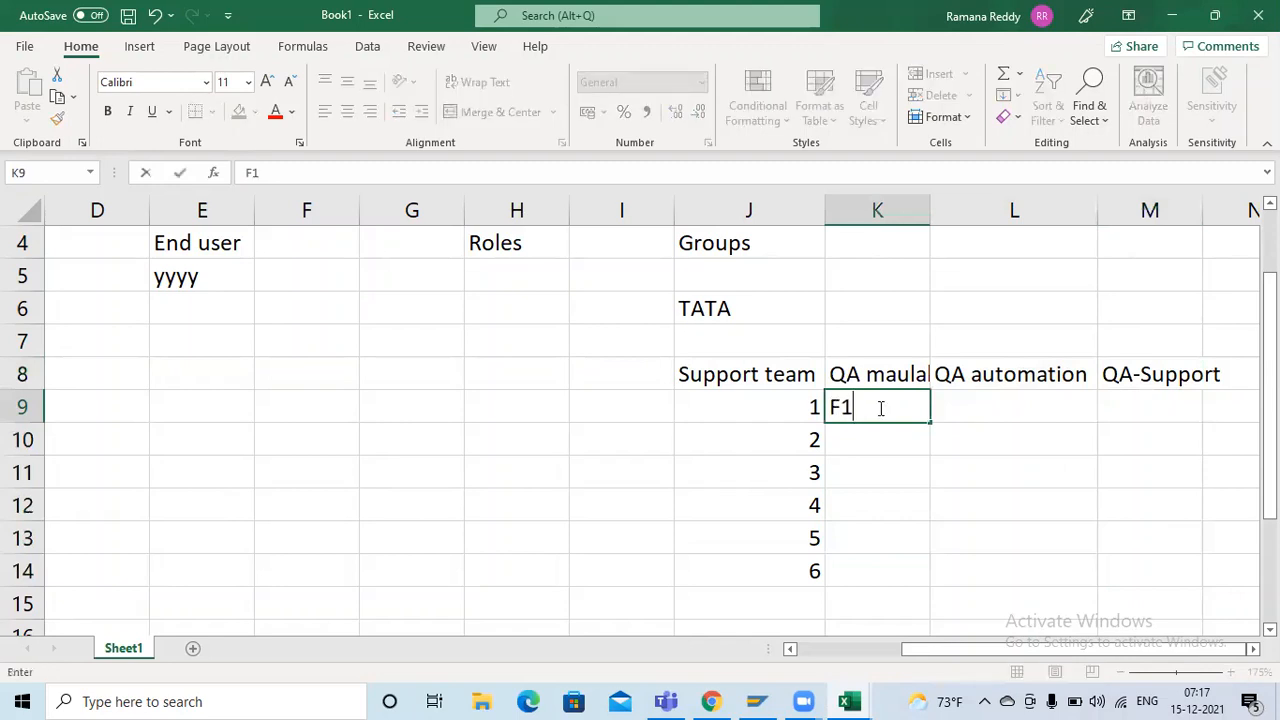
{"action": "key", "text": "Tab"}
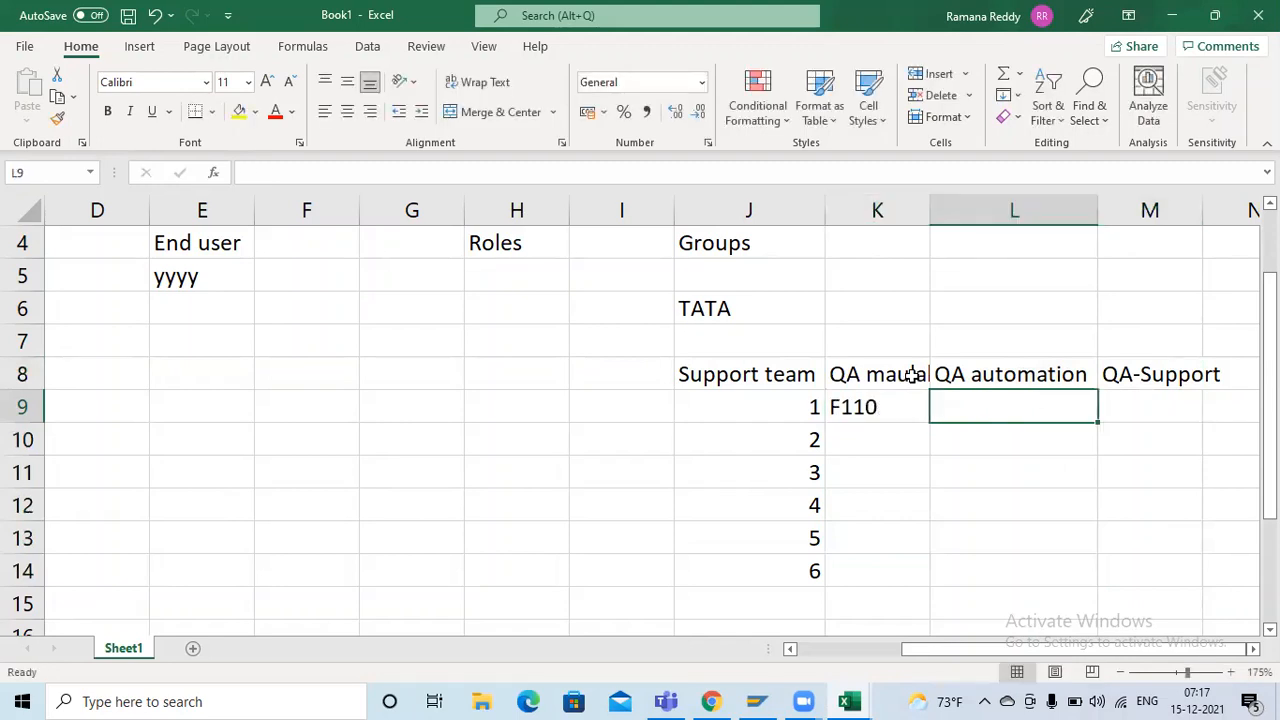
{"action": "left_click_drag", "start_coordinate": [904, 376], "coordinate": [902, 393]}
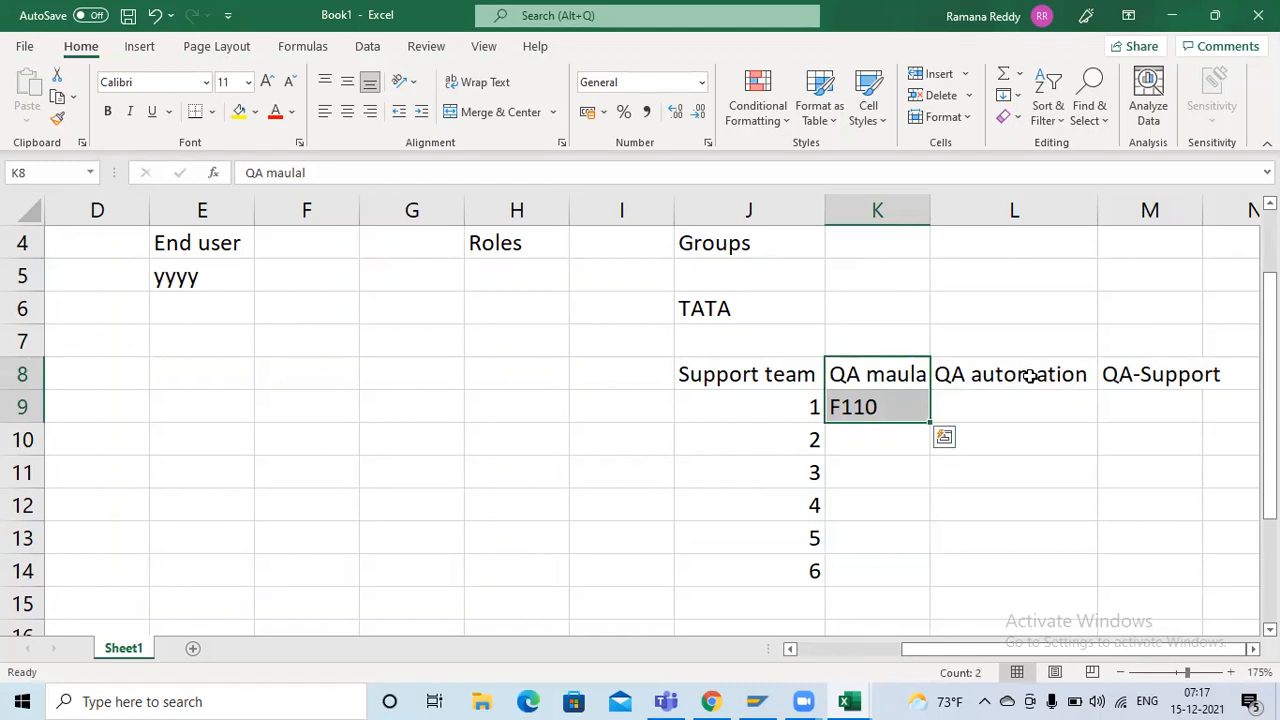
Make the team names Support team in J8 and QA-Support in M8 bold
{"action": "left_click", "coordinate": [716, 362]}
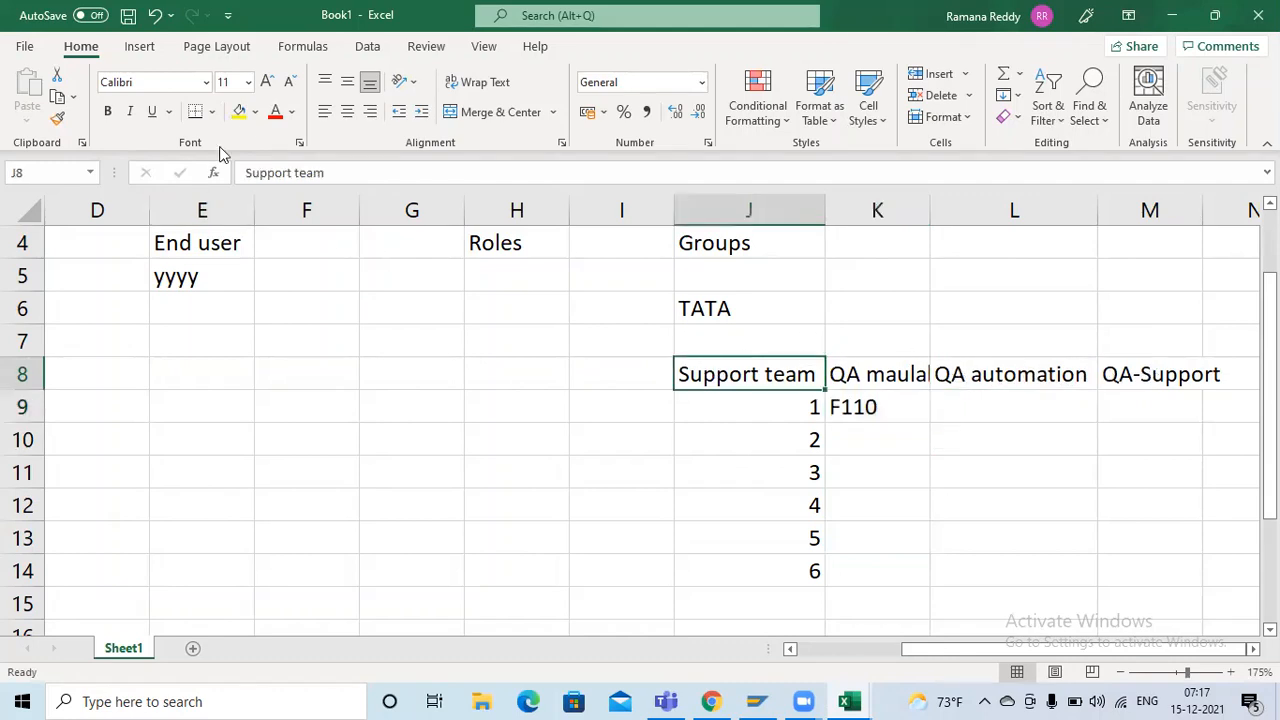
{"action": "left_click", "coordinate": [107, 111]}
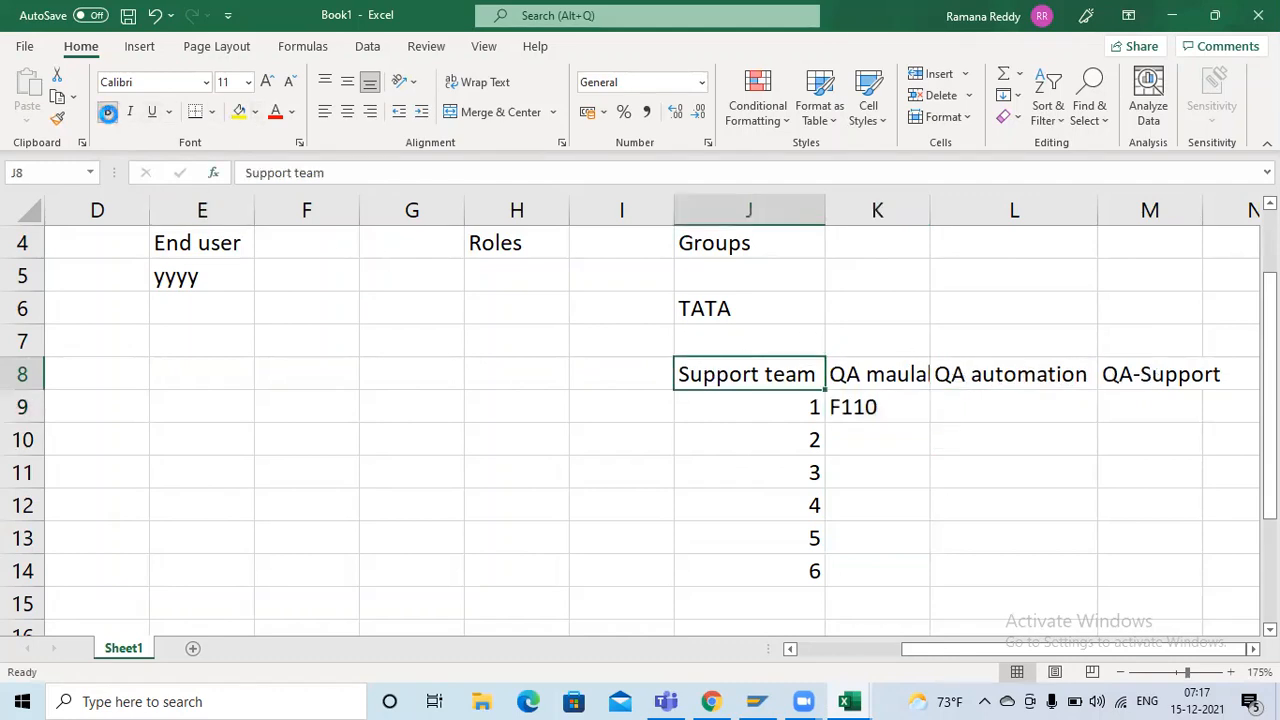
{"action": "left_click", "coordinate": [1158, 378]}
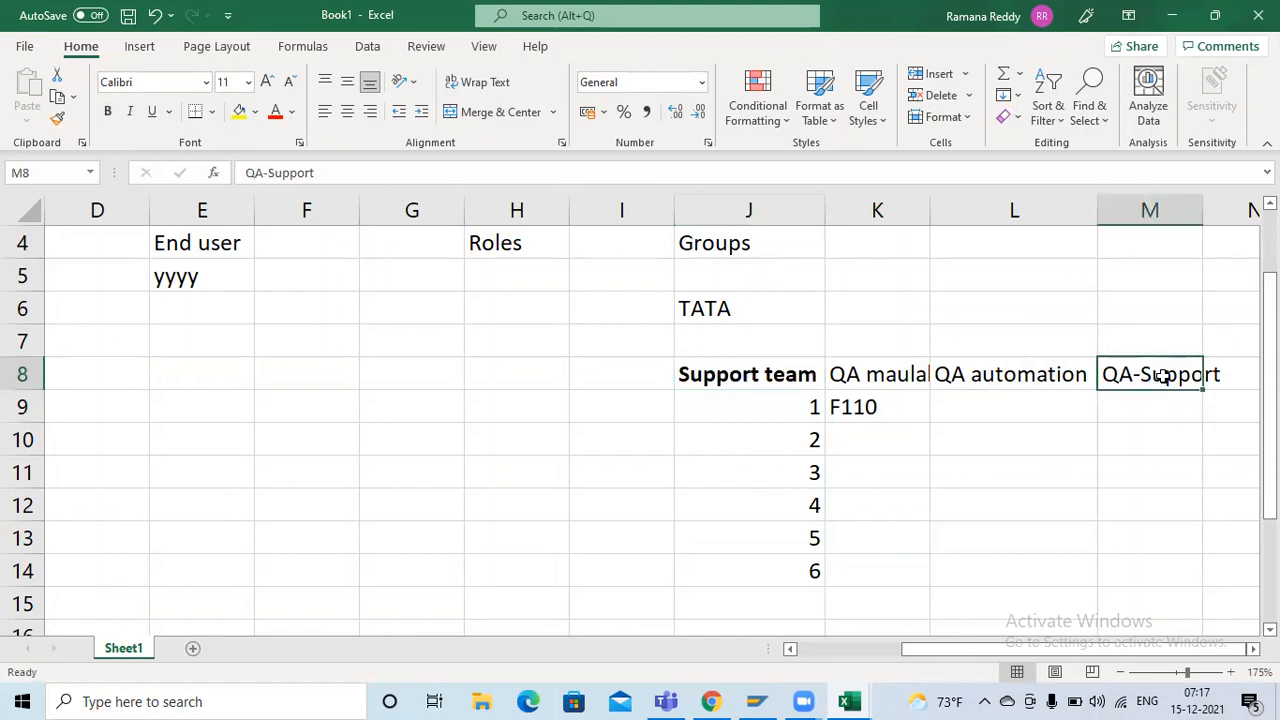
{"action": "left_click", "coordinate": [106, 112]}
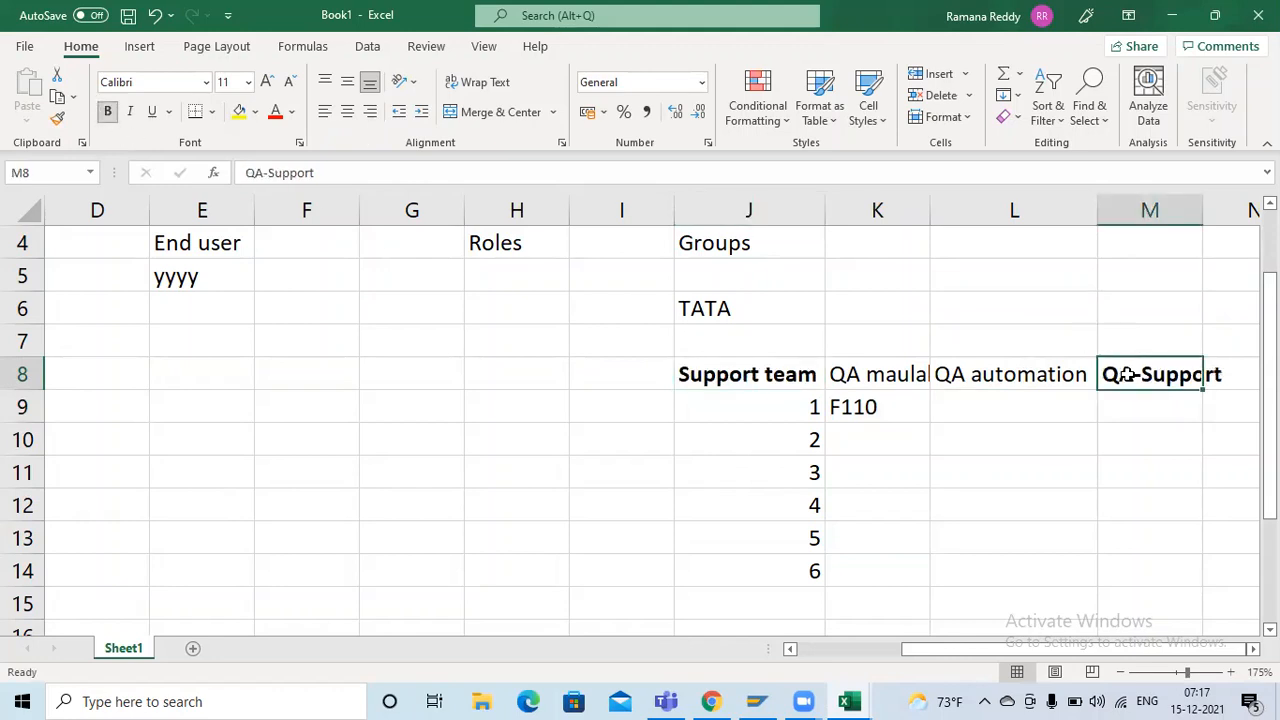
Number the cells below QA-Support from 1 to 3 in M10 through M12
{"action": "left_click", "coordinate": [1150, 401]}
{"action": "key", "text": "Return"}
{"action": "type", "text": "1"}
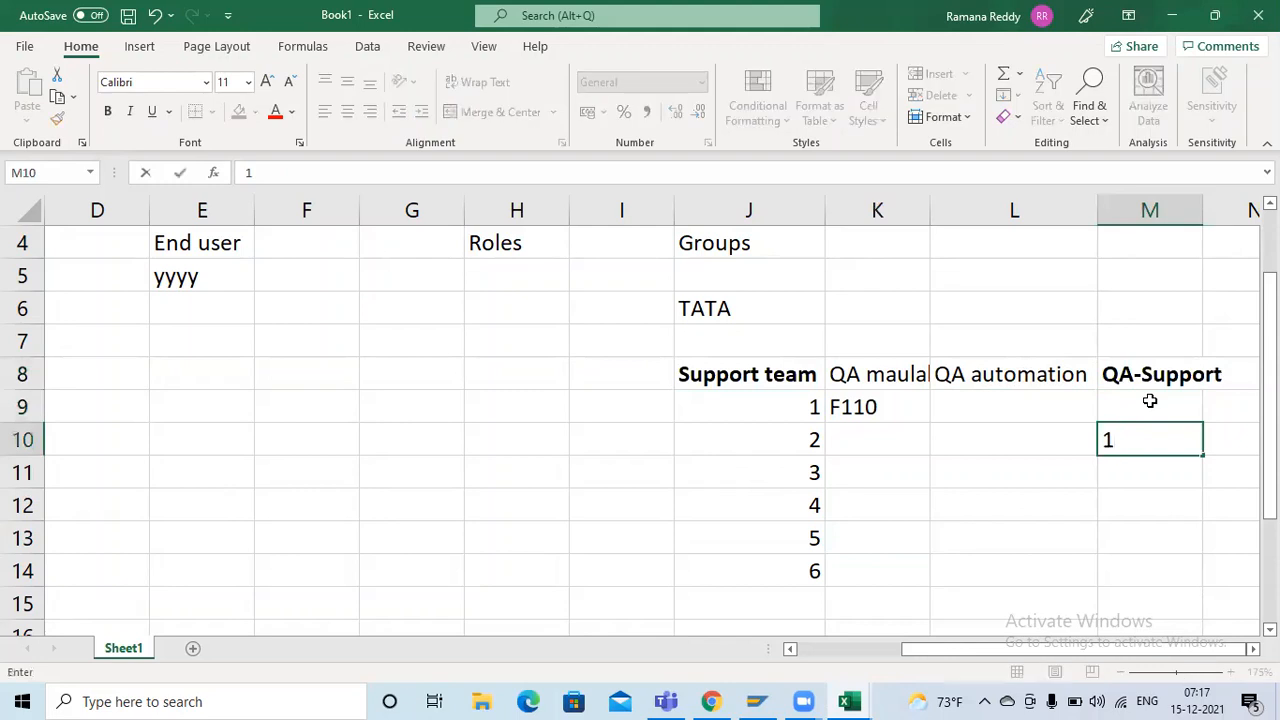
{"action": "key", "text": "Return"}
{"action": "type", "text": "3"}
{"action": "key", "text": "Return"}
{"action": "type", "text": "3"}
{"action": "key", "text": "Up"}
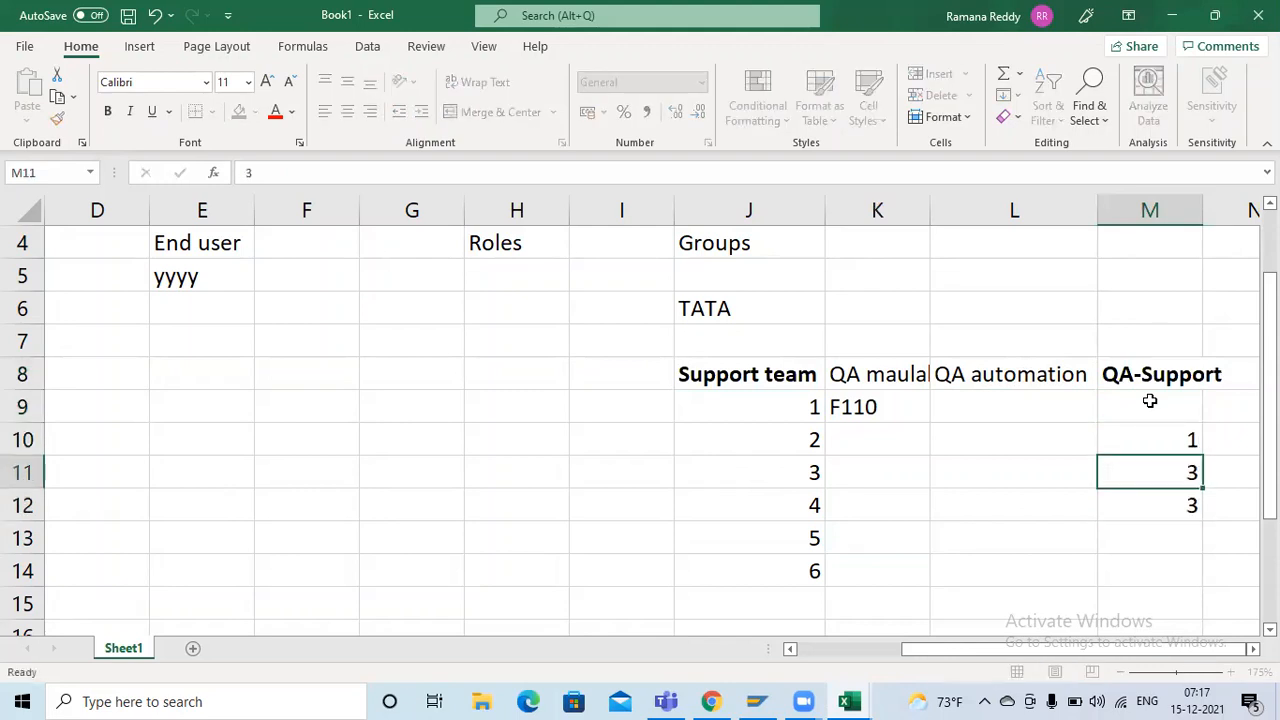
{"action": "key", "text": "F2"}
{"action": "key", "text": "BackSpace"}
{"action": "type", "text": "2"}
{"action": "key", "text": "Return"}
{"action": "key", "text": "Return"}
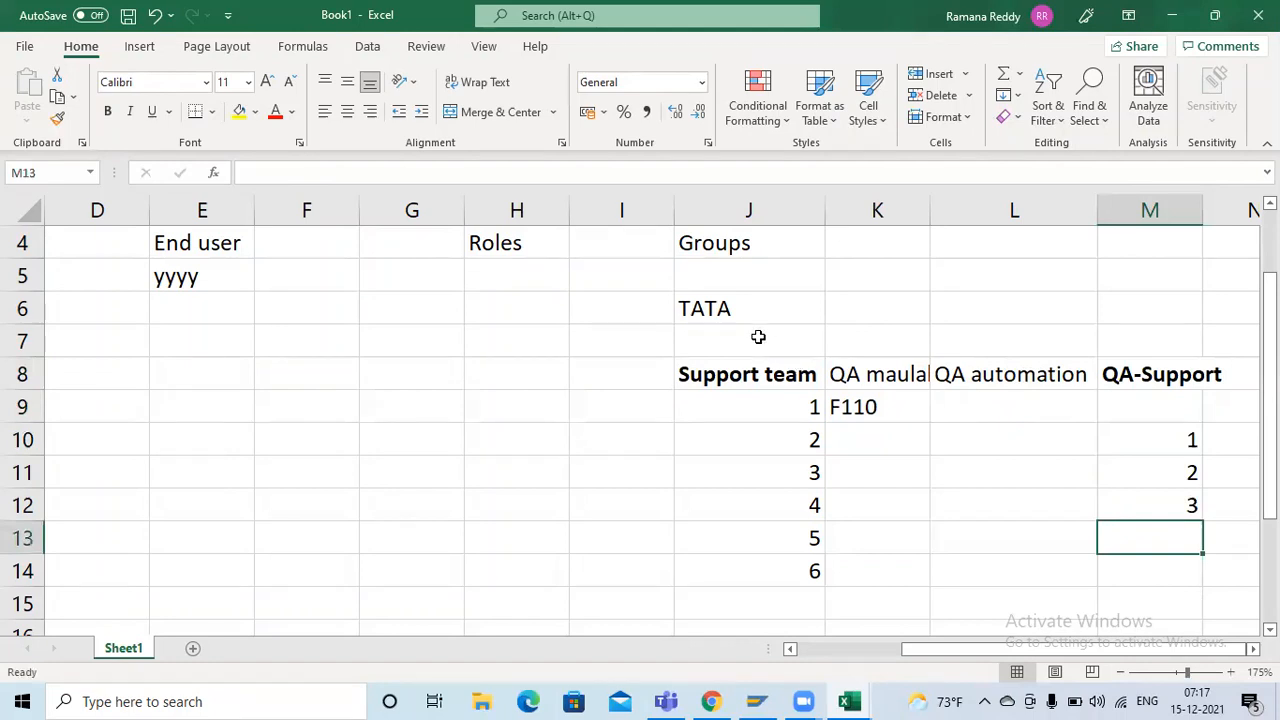
Replace the placeholder below End user in E5 with the end user's first name
{"action": "scroll", "coordinate": [758, 337], "scroll_direction": "up", "scroll_amount": 1}
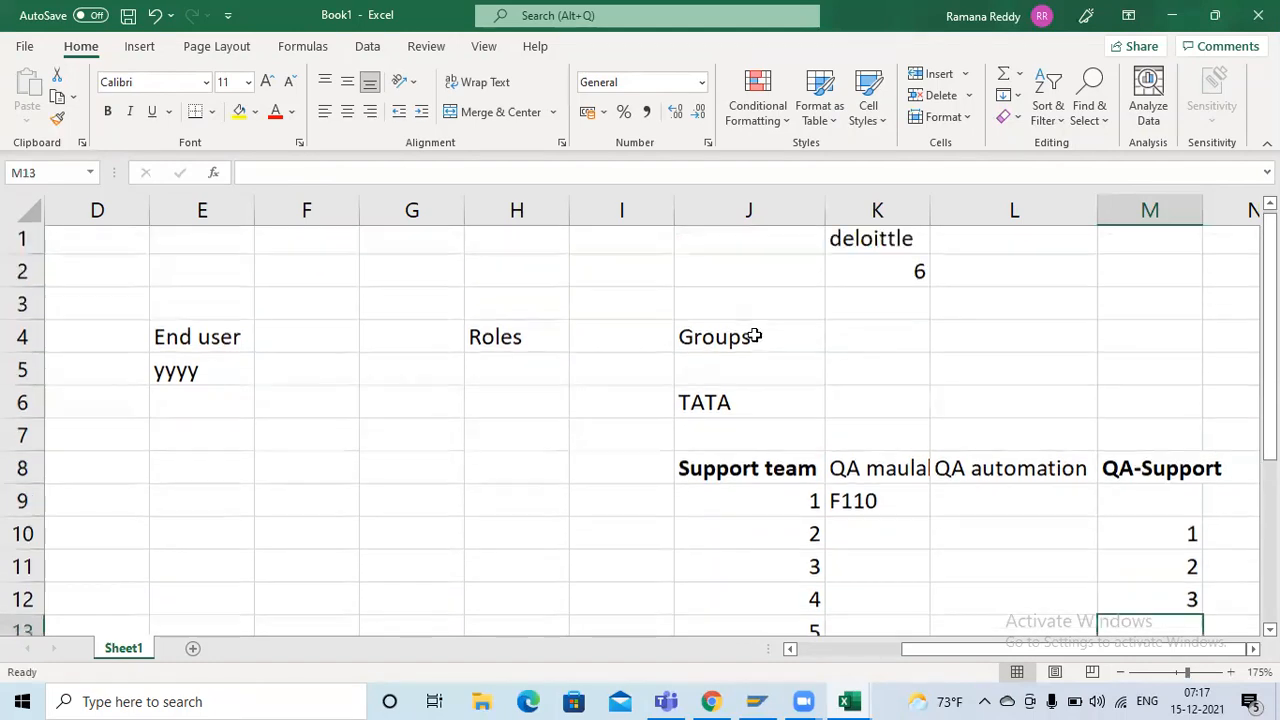
{"action": "left_click", "coordinate": [207, 369]}
{"action": "type", "text": "Lahari"}
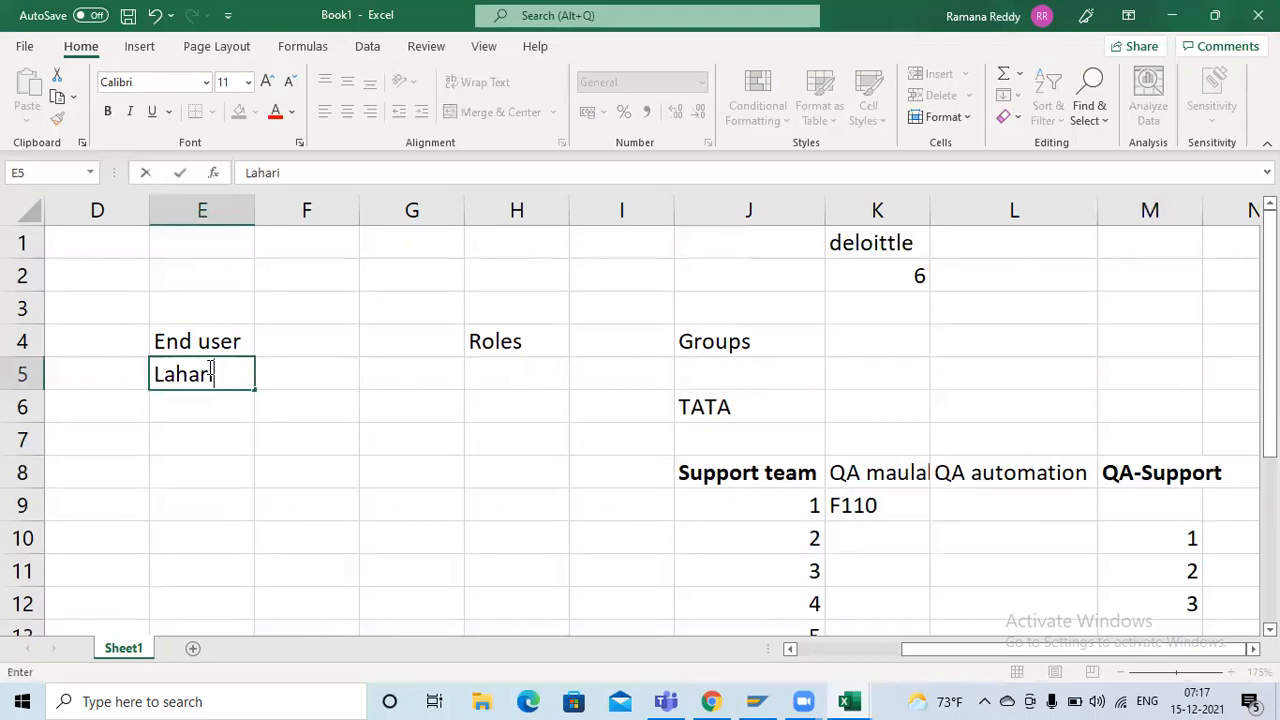
{"action": "key", "text": "Tab"}
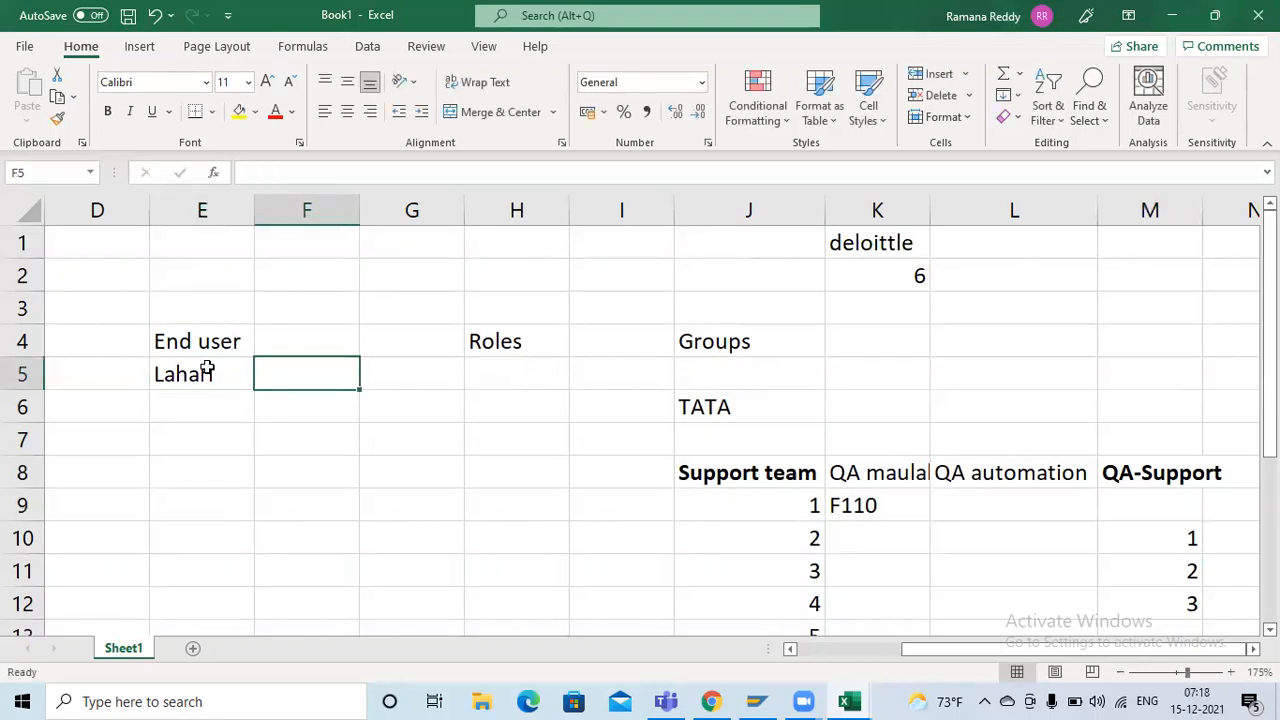
{"action": "left_click", "coordinate": [207, 370]}
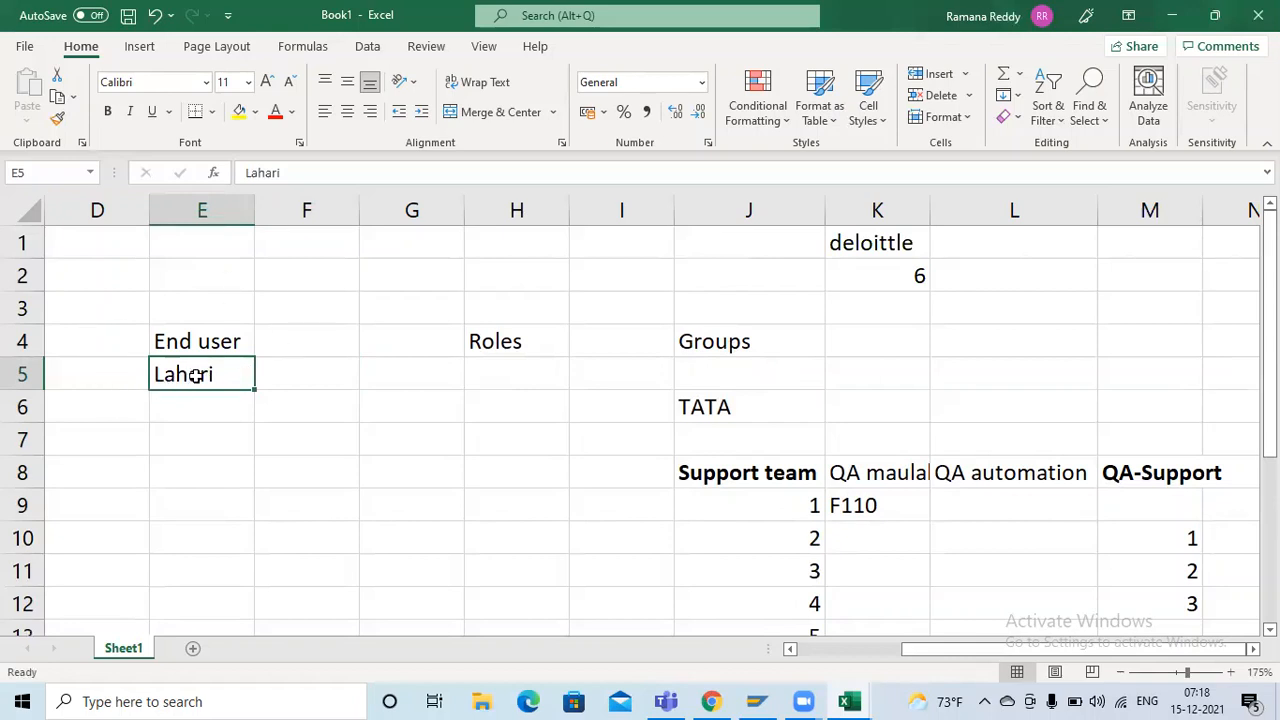
{"action": "left_click", "coordinate": [203, 420]}
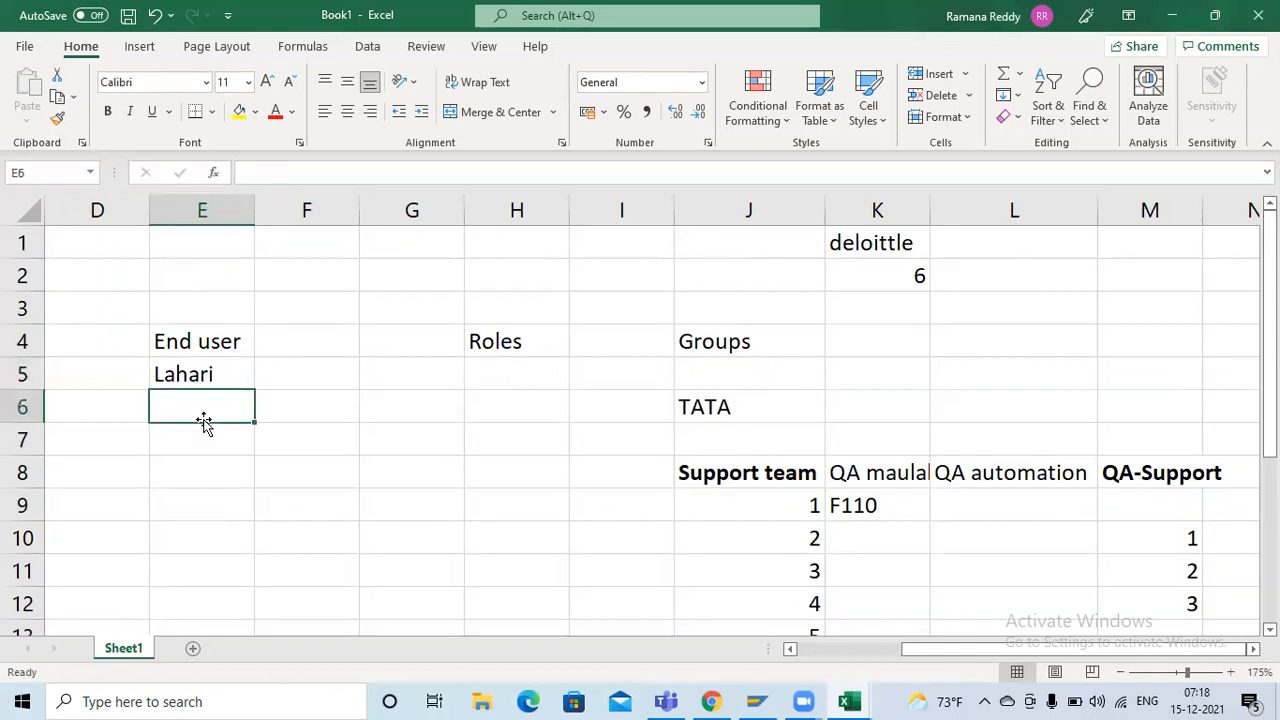
{"action": "left_click", "coordinate": [222, 370]}
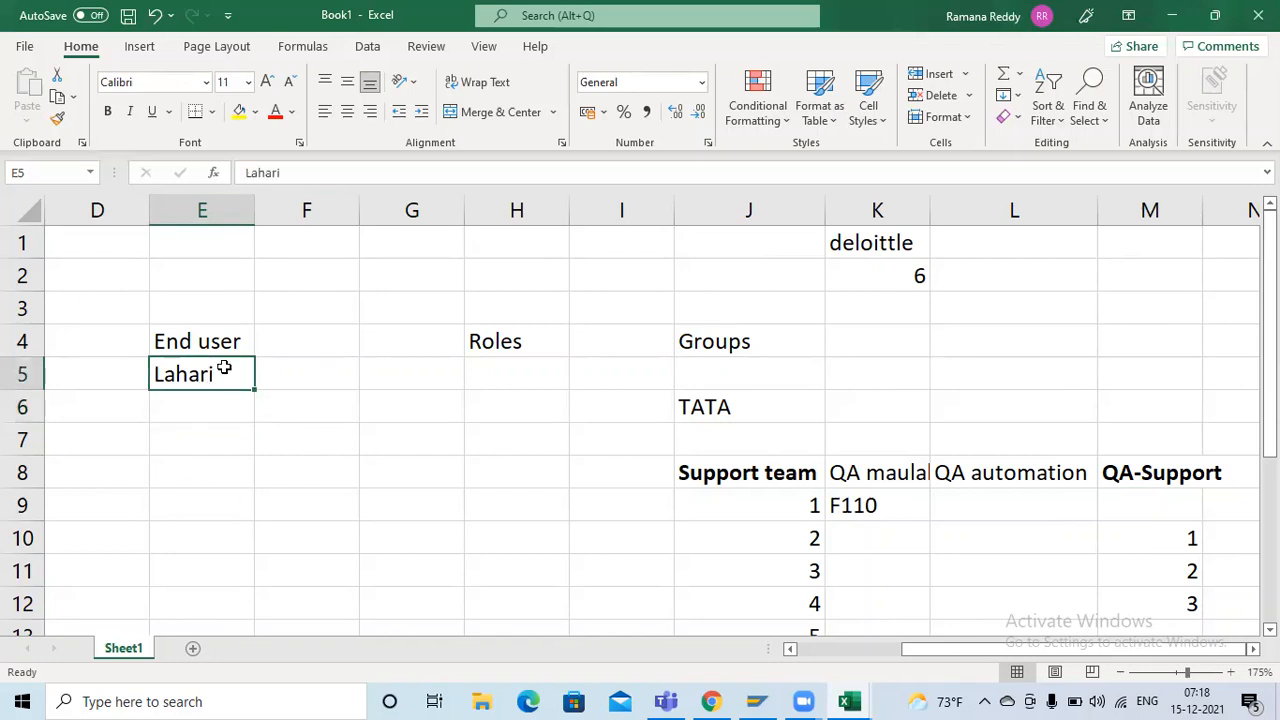
{"action": "left_click", "coordinate": [289, 381]}
{"action": "left_click", "coordinate": [703, 477]}
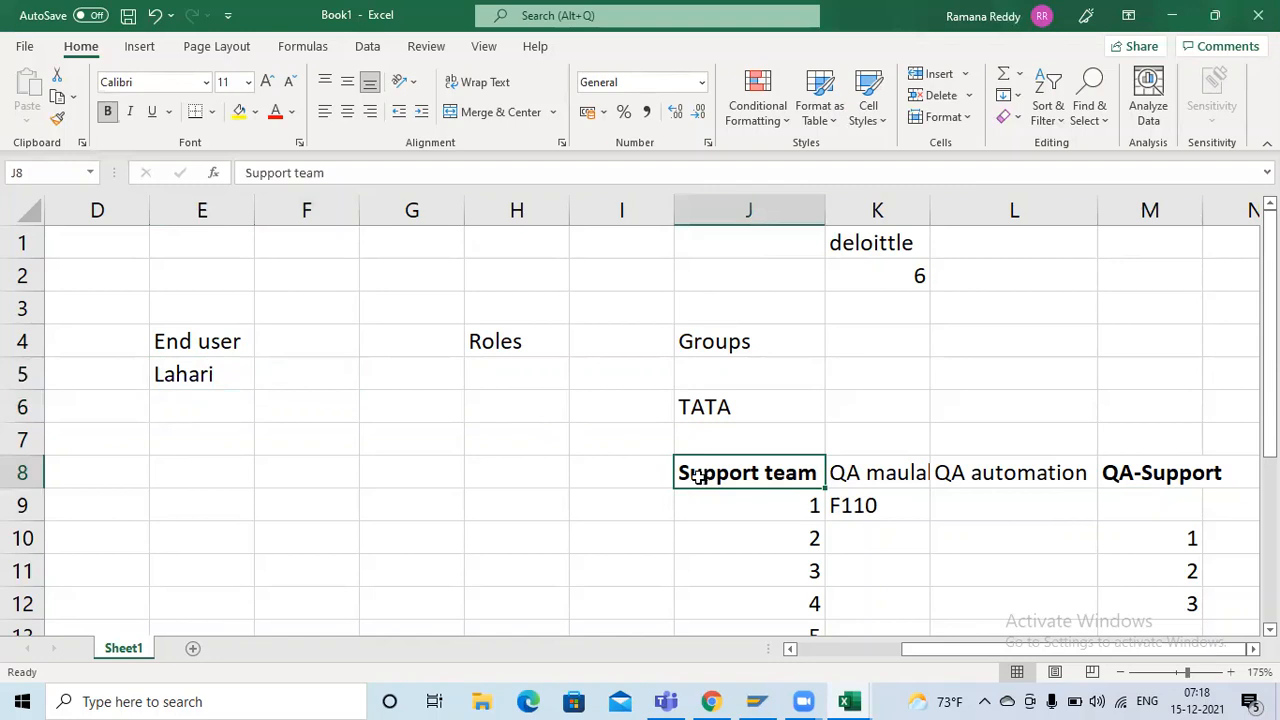
{"action": "left_click", "coordinate": [231, 372]}
List the example request items laptop in E10 and chair in E11 below the end user
{"action": "mouse_move", "coordinate": [200, 410]}
{"action": "left_mouse_down"}
{"action": "mouse_move", "coordinate": [189, 411]}
{"action": "mouse_move", "coordinate": [194, 449]}
{"action": "mouse_move", "coordinate": [205, 391]}
{"action": "left_mouse_up"}
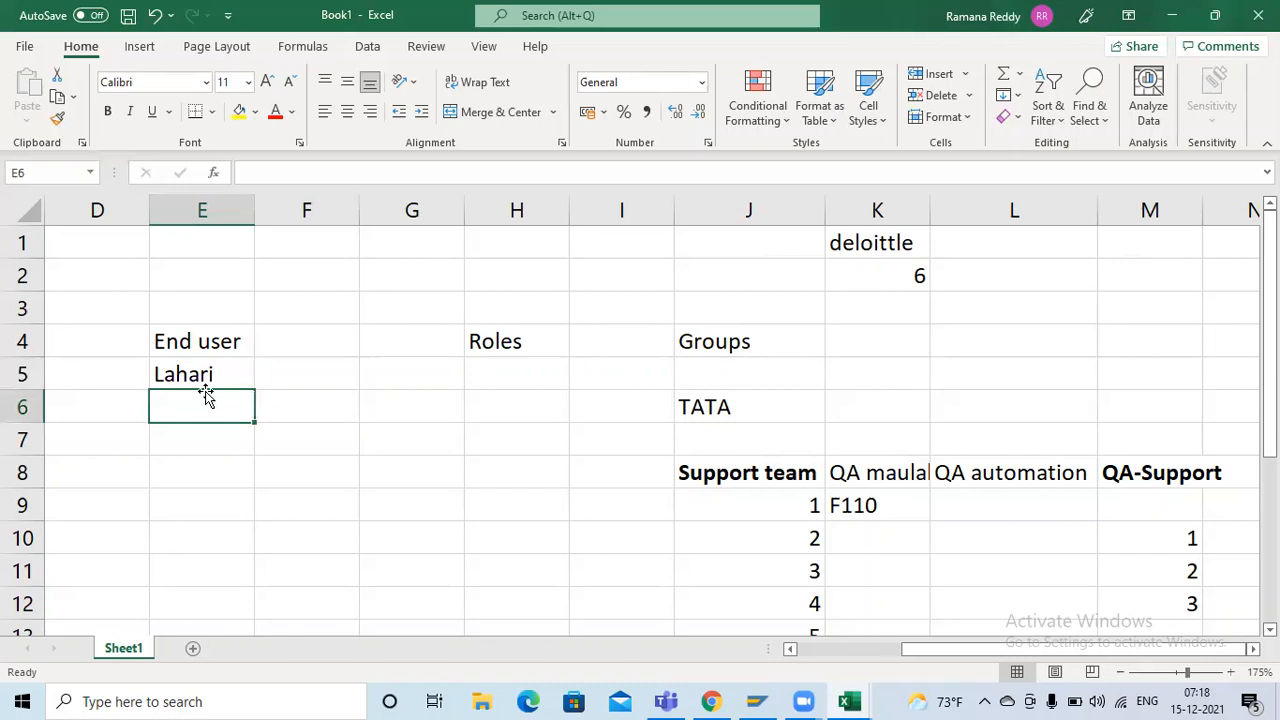
{"action": "key", "text": "Down"}
{"action": "key", "text": "Down"}
{"action": "key", "text": "Down"}
{"action": "key", "text": "Down"}
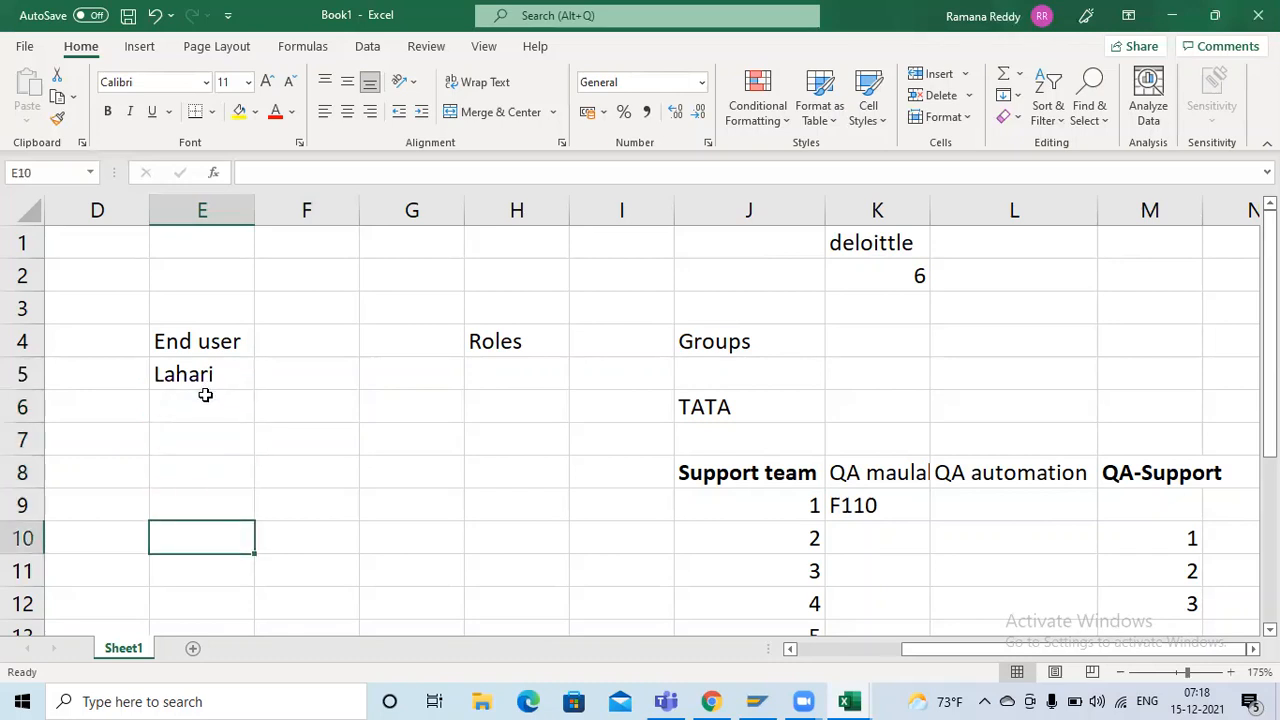
{"action": "type", "text": "laptop"}
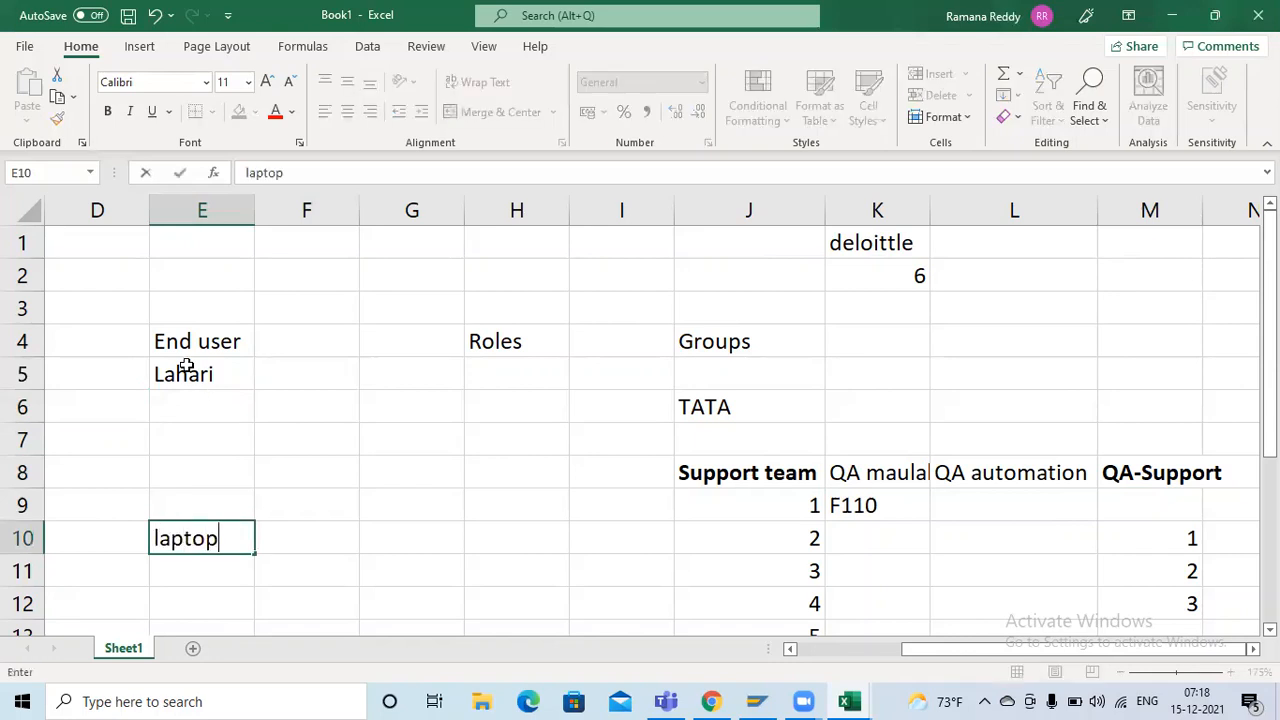
{"action": "key", "text": "Return"}
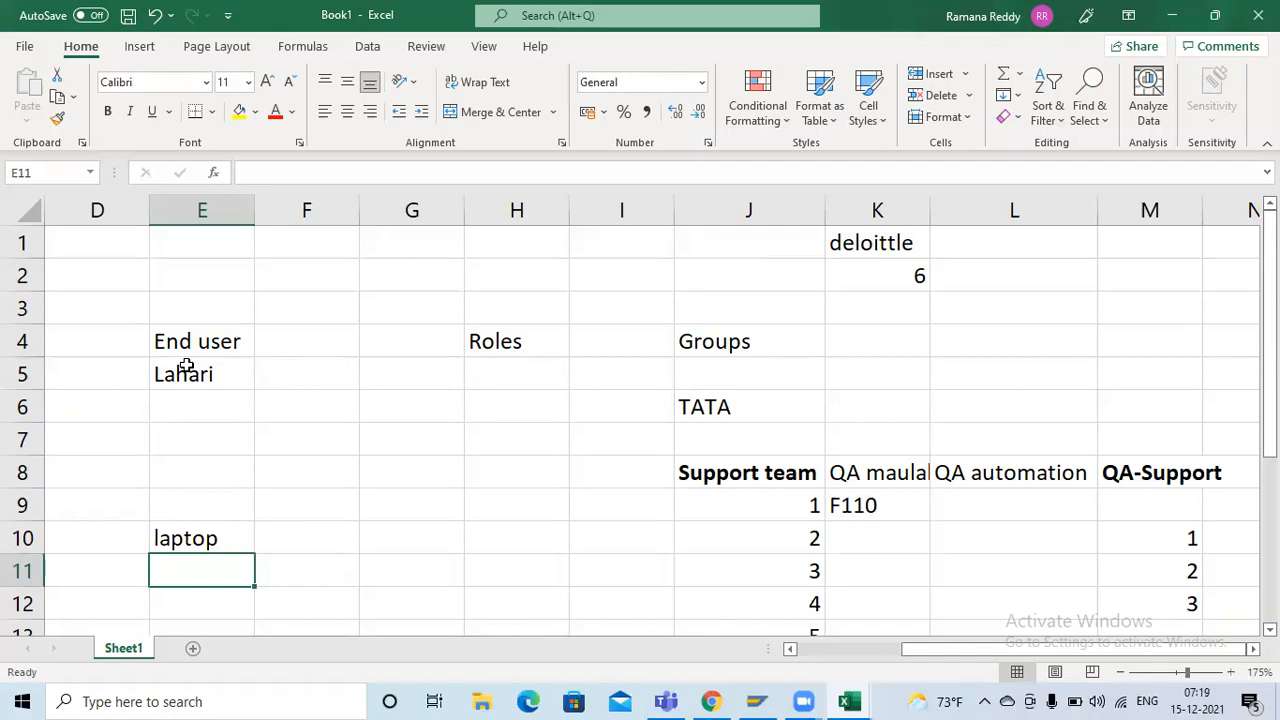
{"action": "type", "text": "chair"}
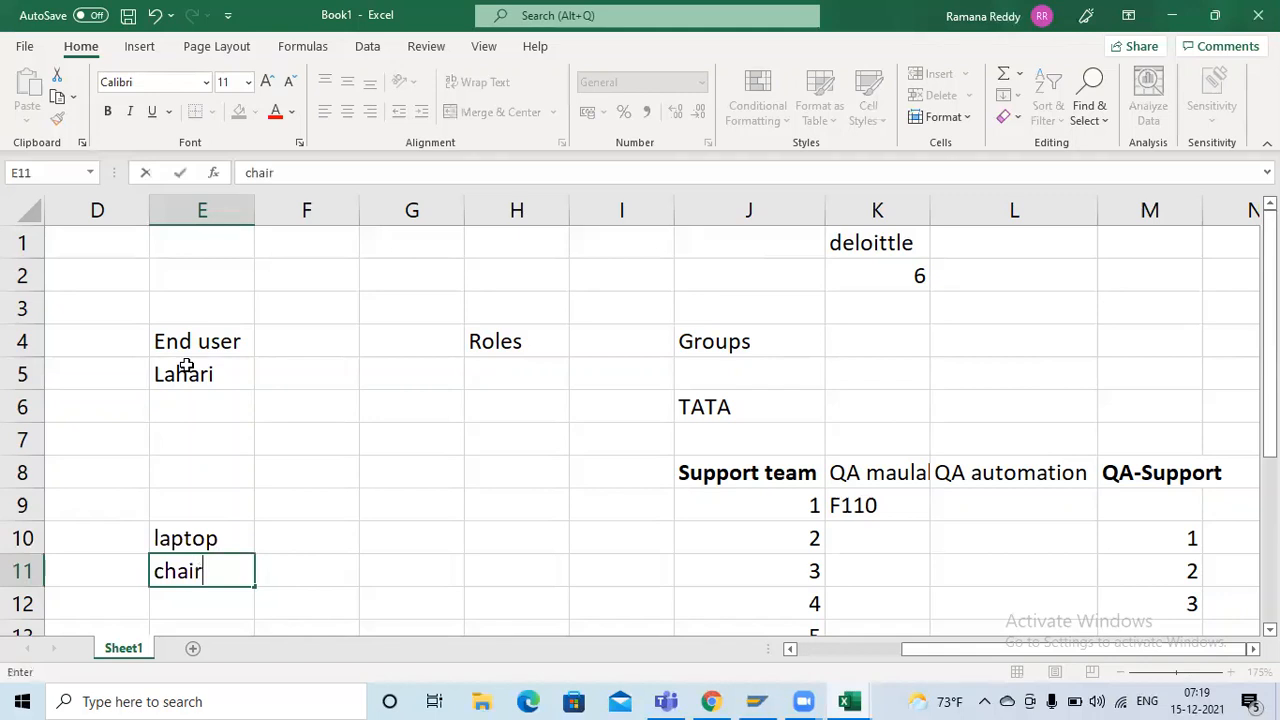
{"action": "key", "text": "Tab"}
Enter the responsible teams beside the items: Tech team in F10 for laptop and Admin team in F11 for chair
{"action": "key", "text": "Up"}
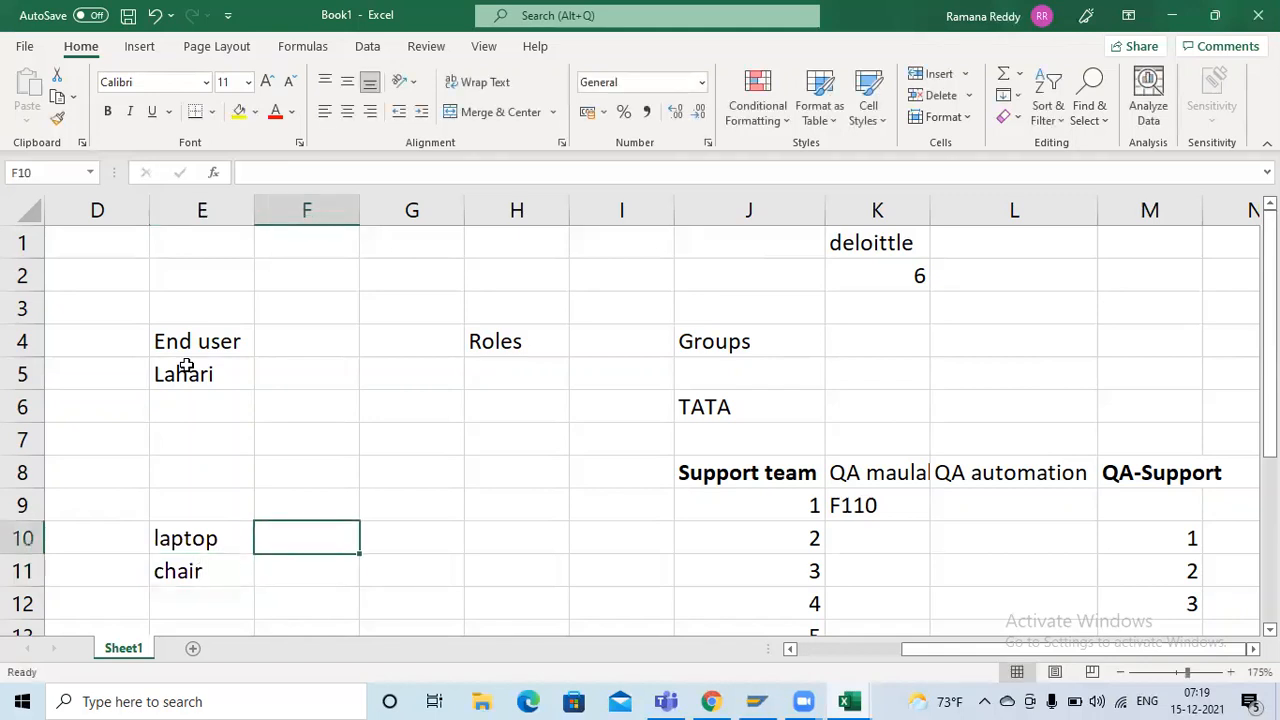
{"action": "type", "text": "Tech team"}
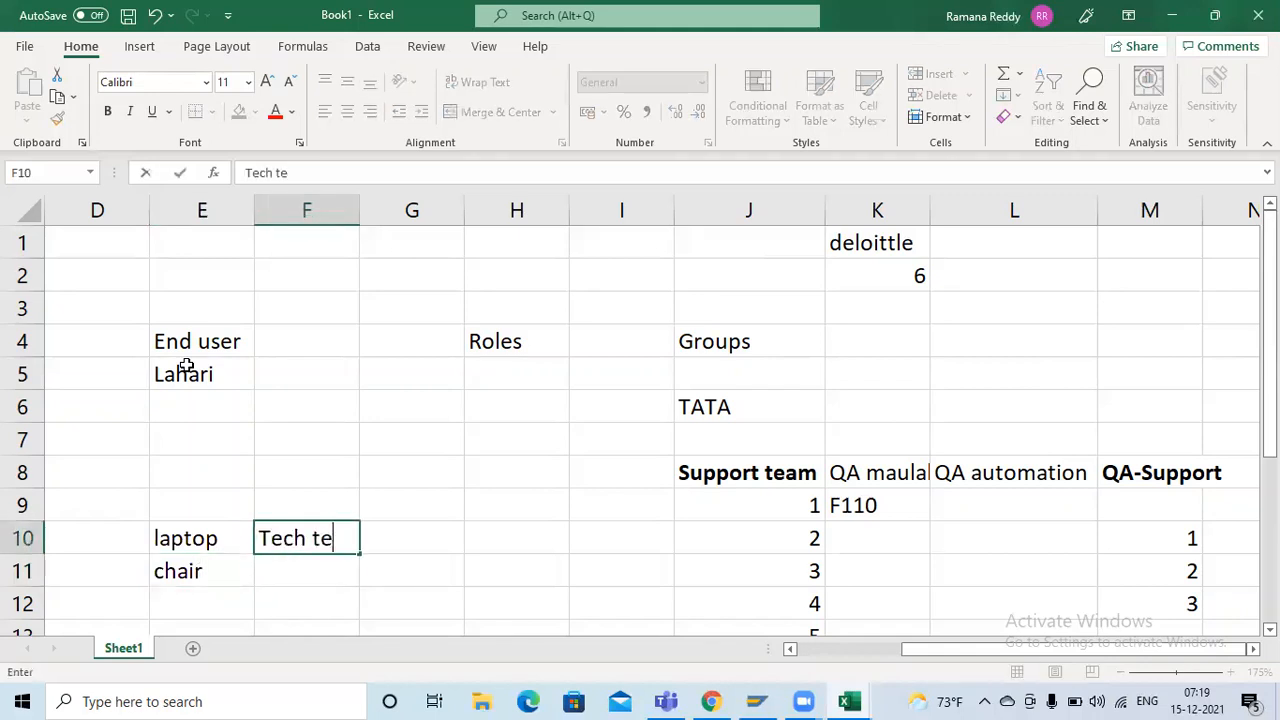
{"action": "key", "text": "Return"}
{"action": "type", "text": "Admin team"}
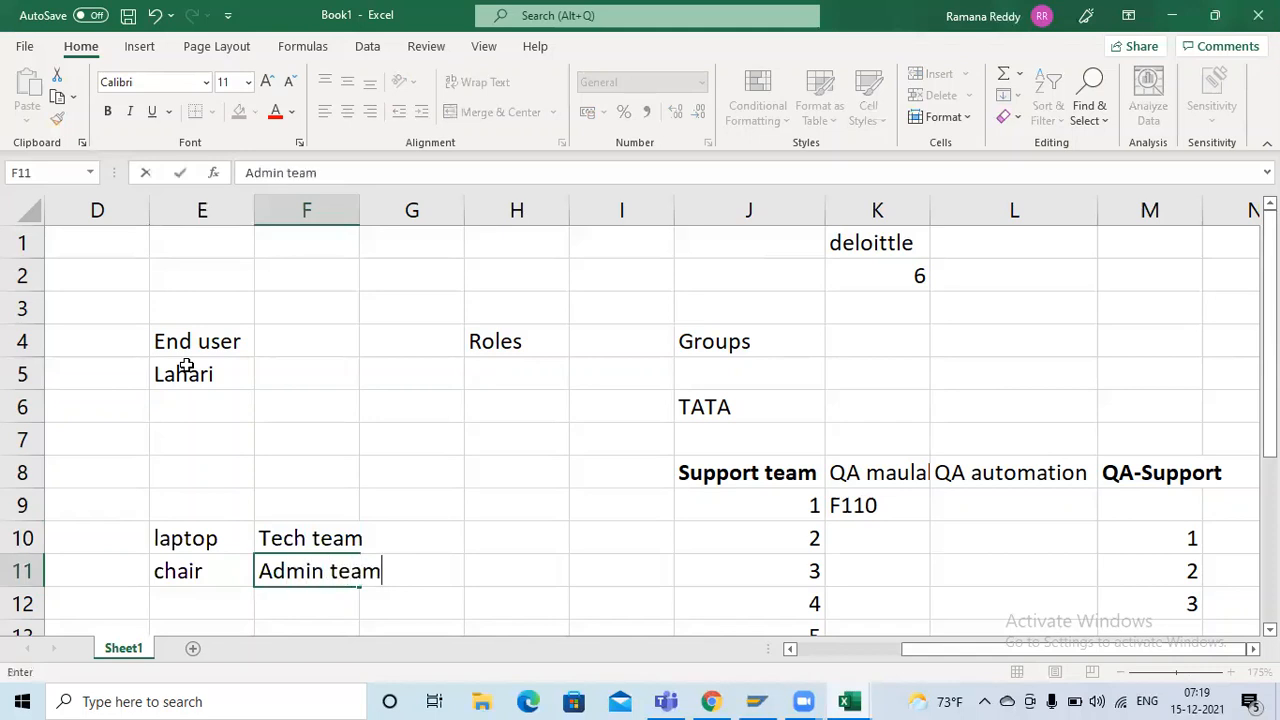
{"action": "key", "text": "Return"}
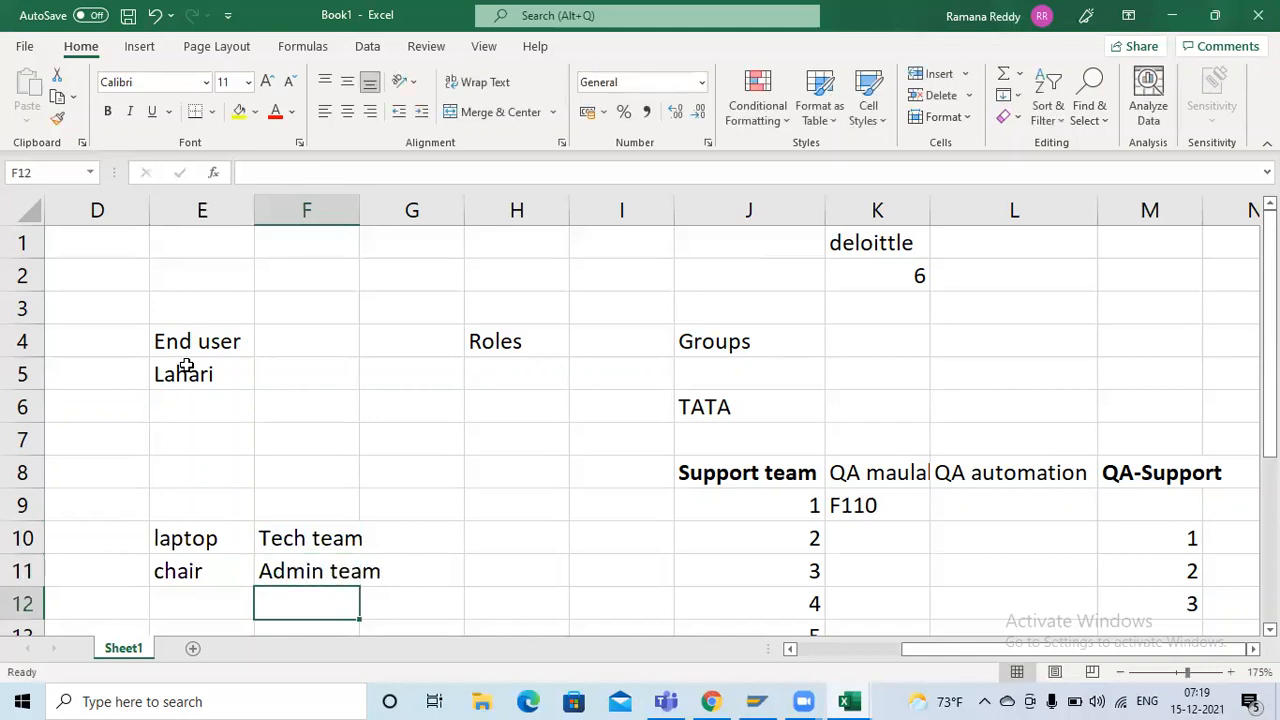
{"action": "left_click", "coordinate": [186, 366]}
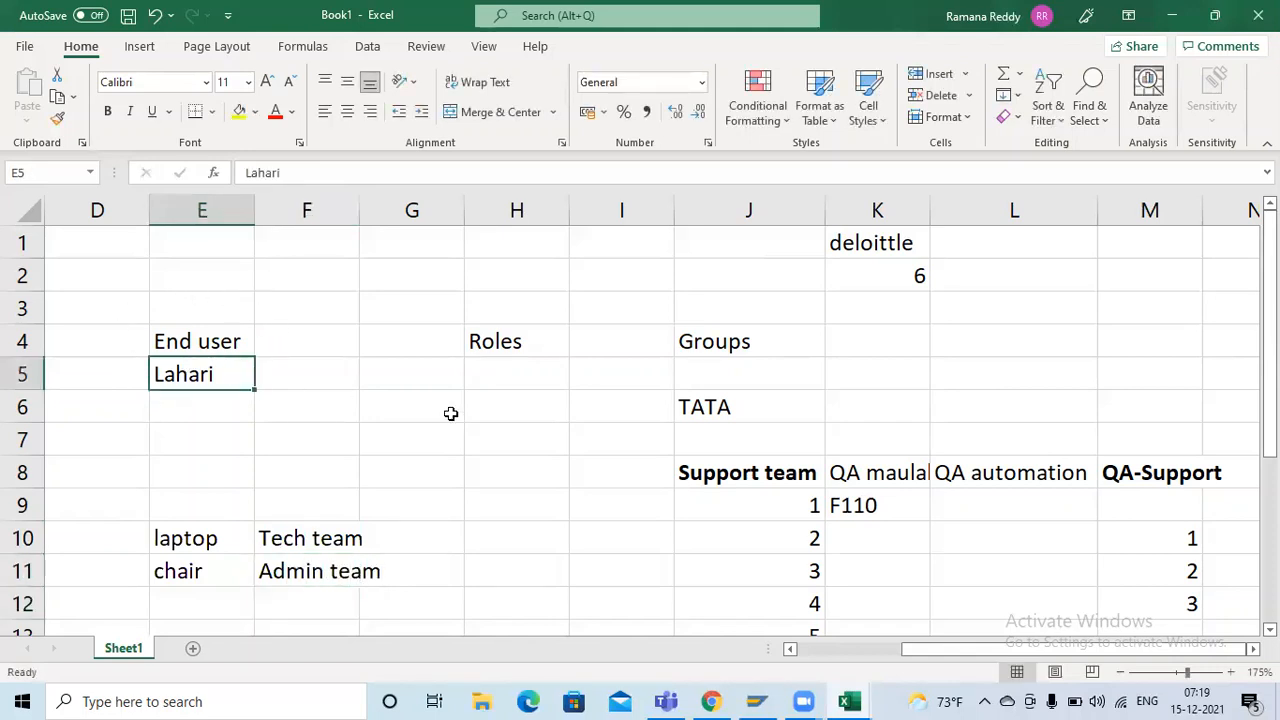
{"action": "left_click", "coordinate": [746, 474]}
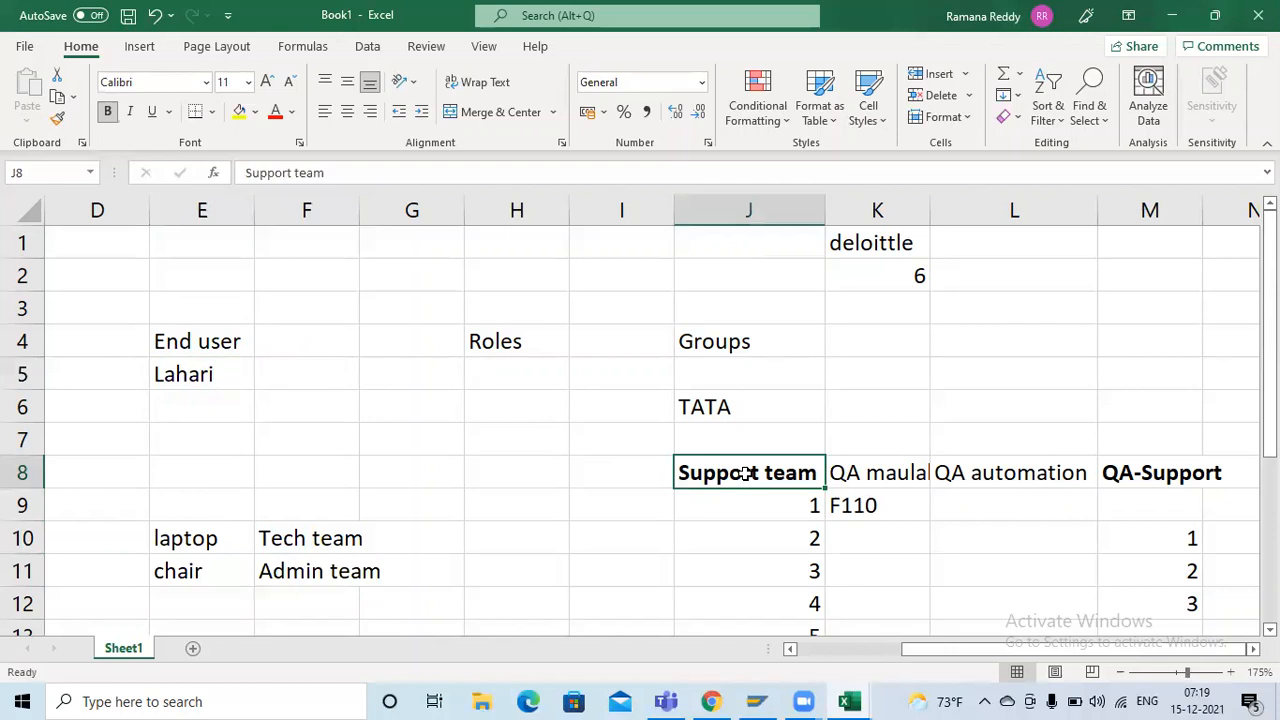
{"action": "key", "text": "ctrl+c"}
{"action": "left_click", "coordinate": [316, 369]}
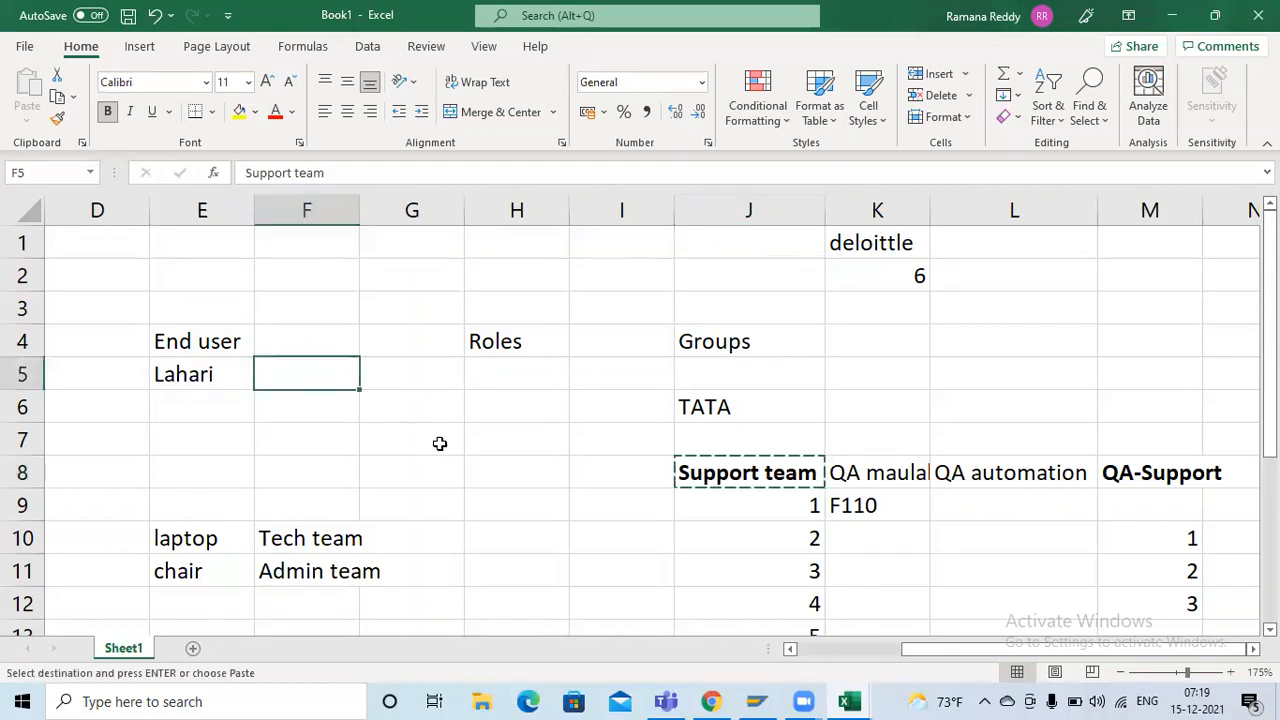
{"action": "key", "text": "ctrl+v"}
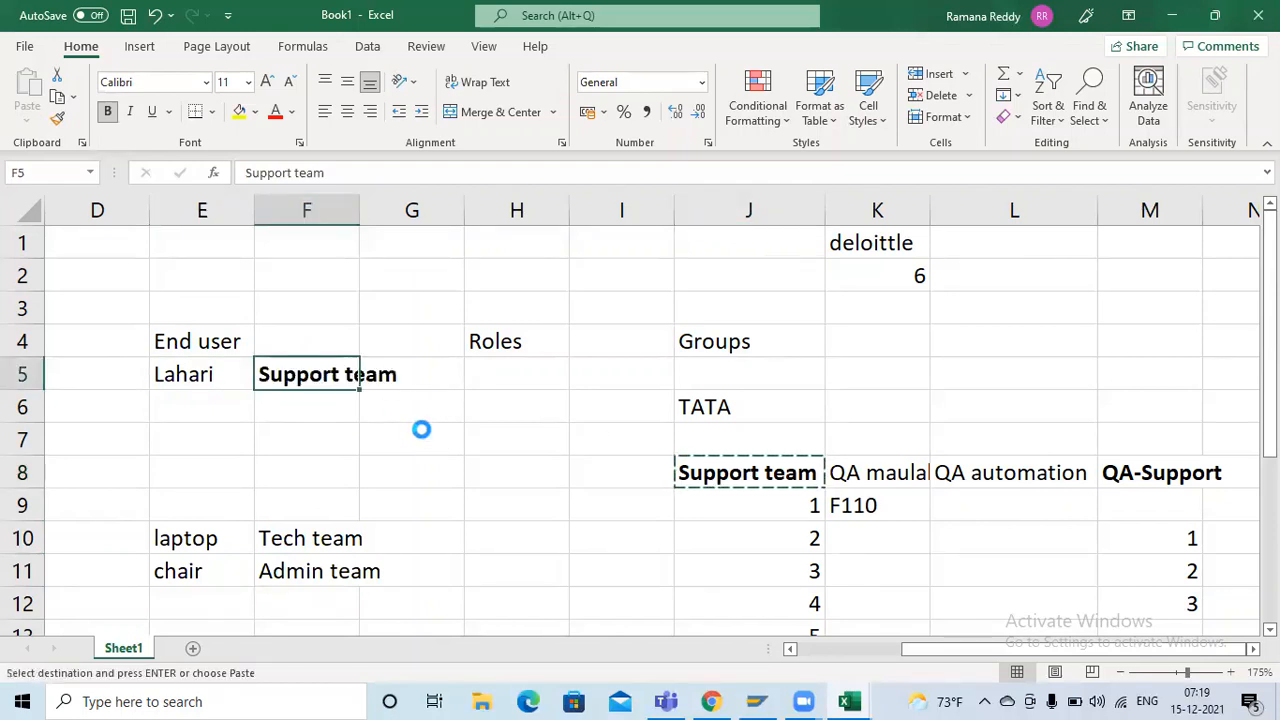
{"action": "key", "text": "Delete"}
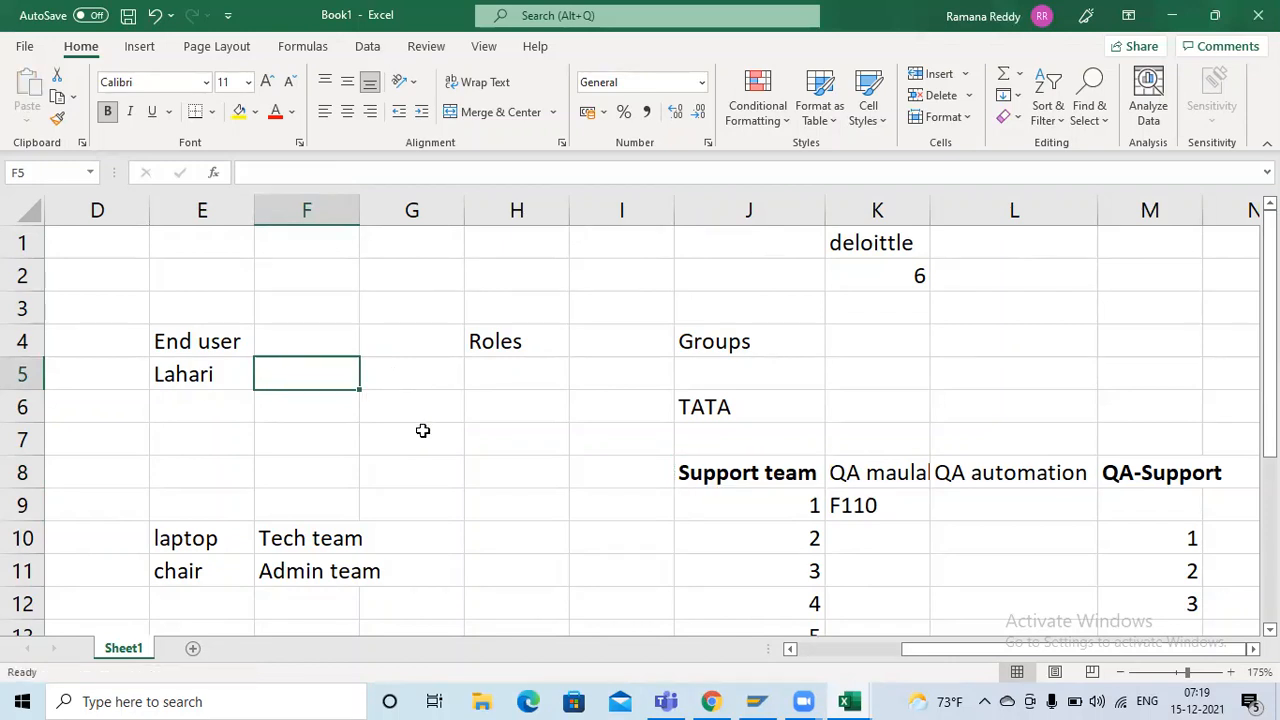
Review the Groups heading, the teams responsible for laptop and chair, and the Support consultant column
{"action": "left_click", "coordinate": [780, 350]}
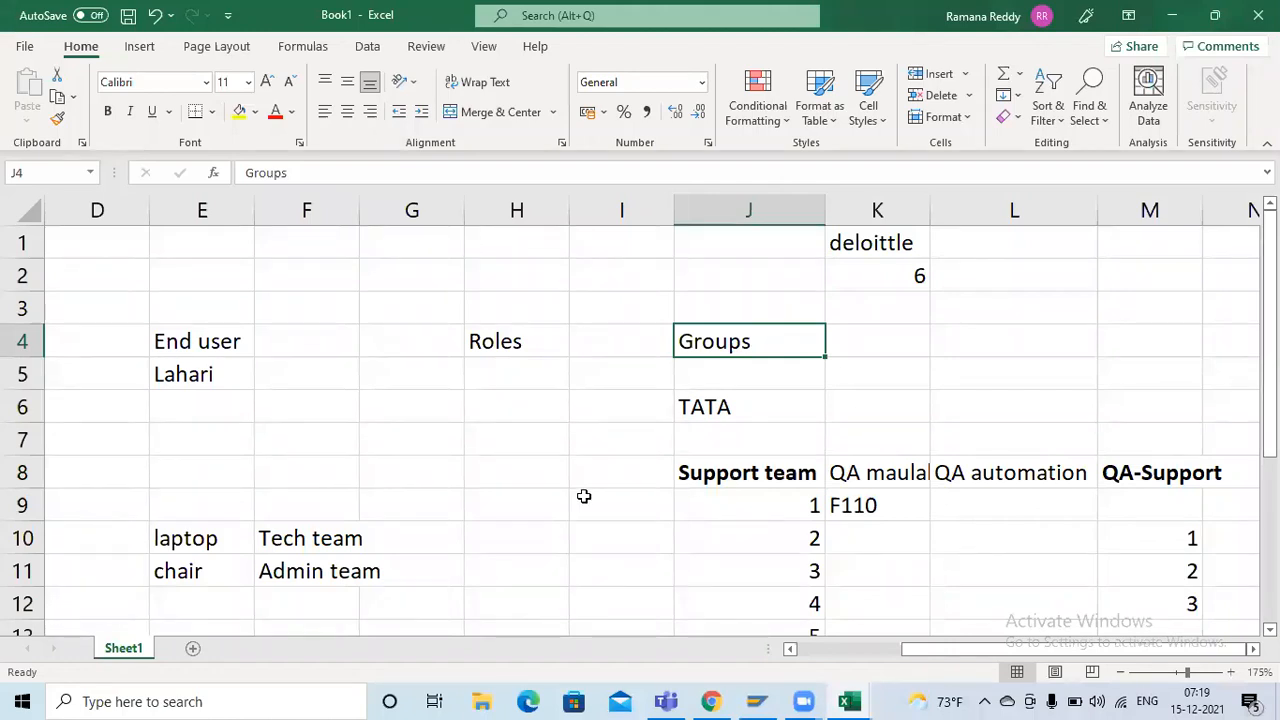
{"action": "left_click_drag", "start_coordinate": [306, 536], "coordinate": [466, 544]}
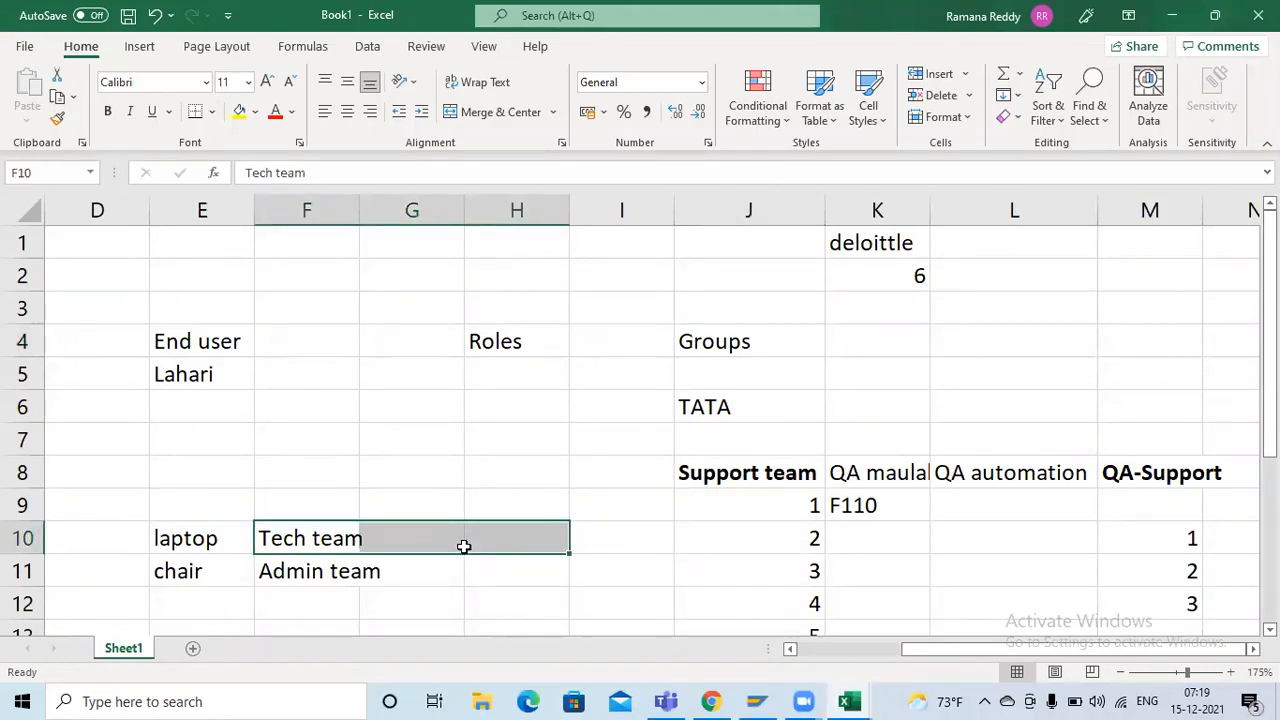
{"action": "left_click", "coordinate": [300, 577]}
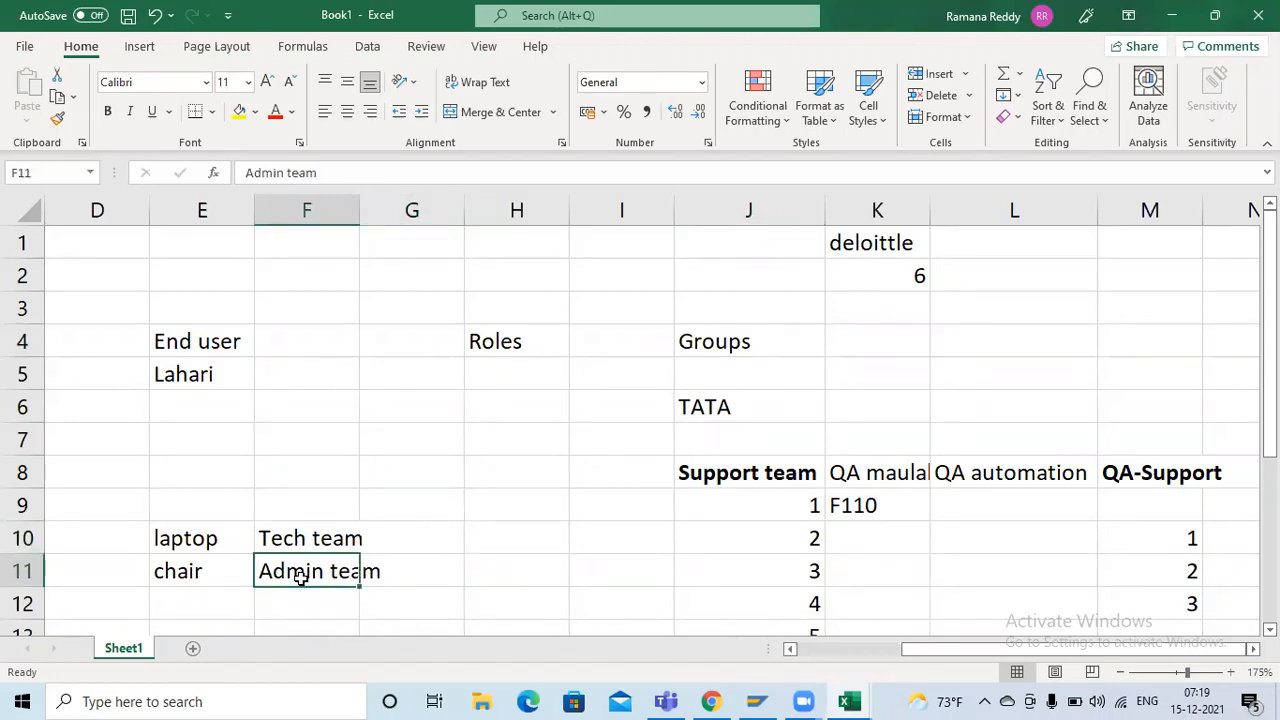
{"action": "left_click", "coordinate": [205, 572]}
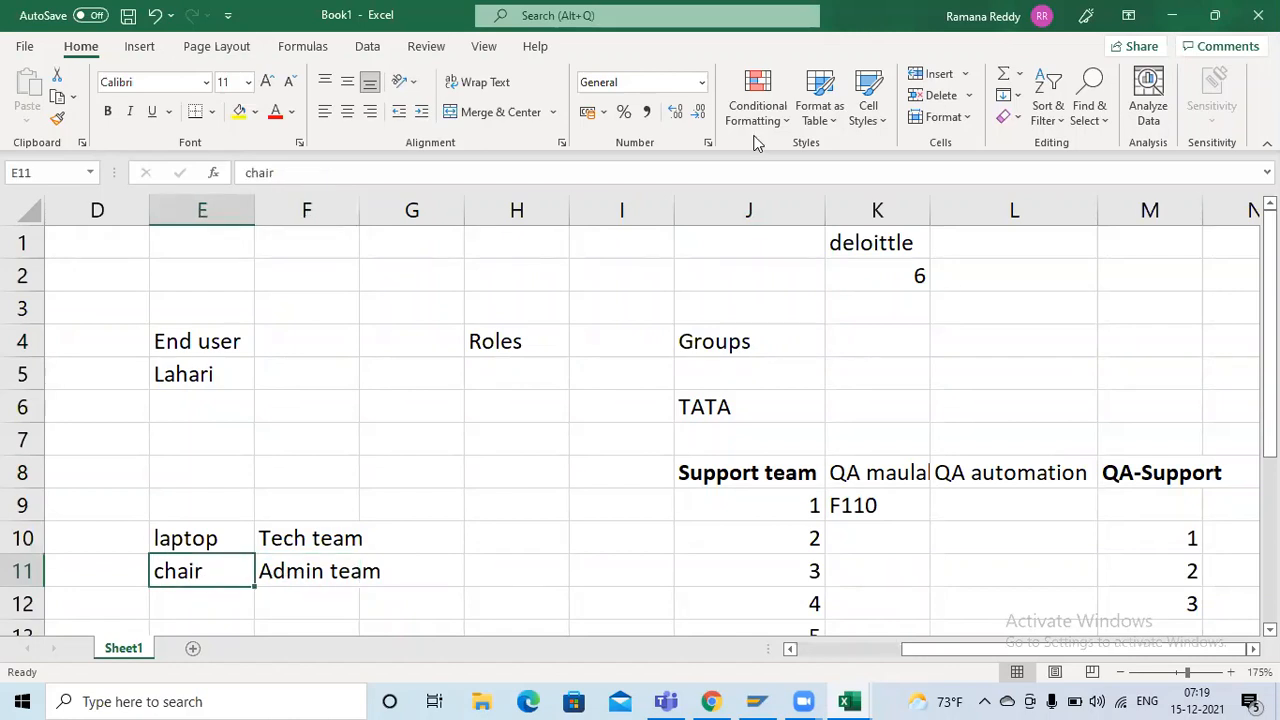
{"action": "left_click", "coordinate": [730, 476]}
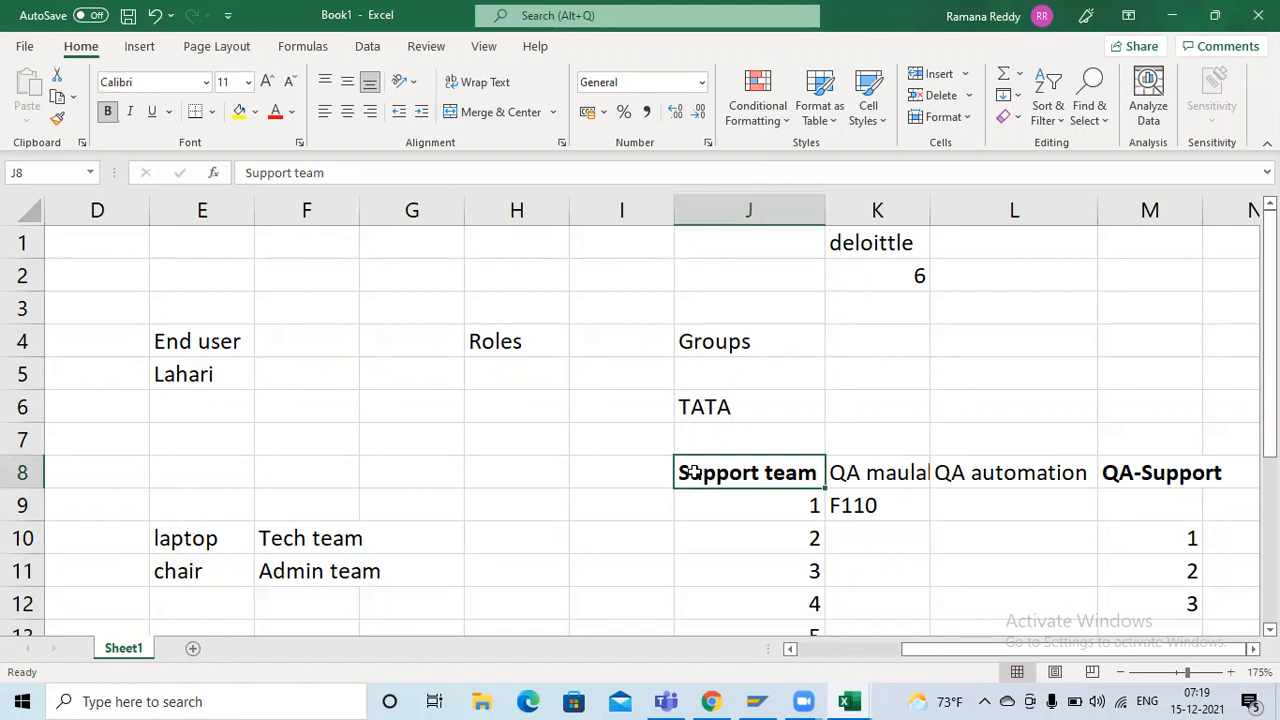
{"action": "left_click", "coordinate": [764, 331]}
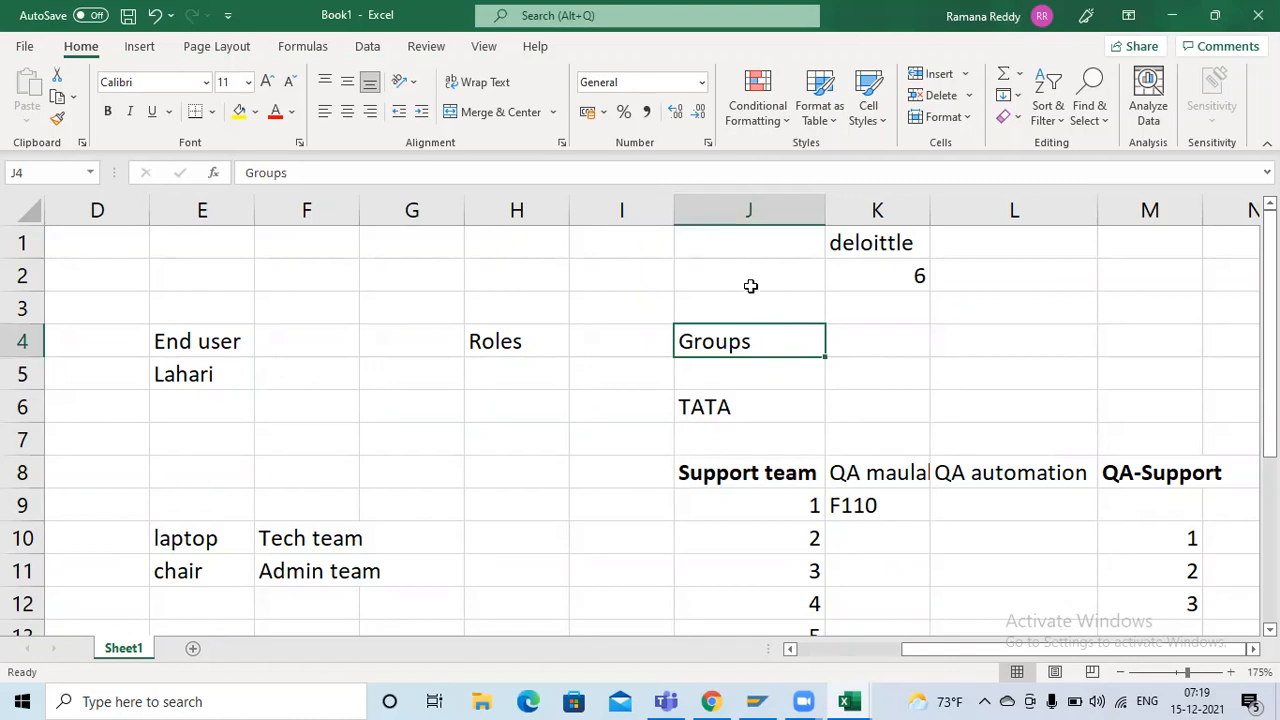
{"action": "left_click", "coordinate": [751, 286]}
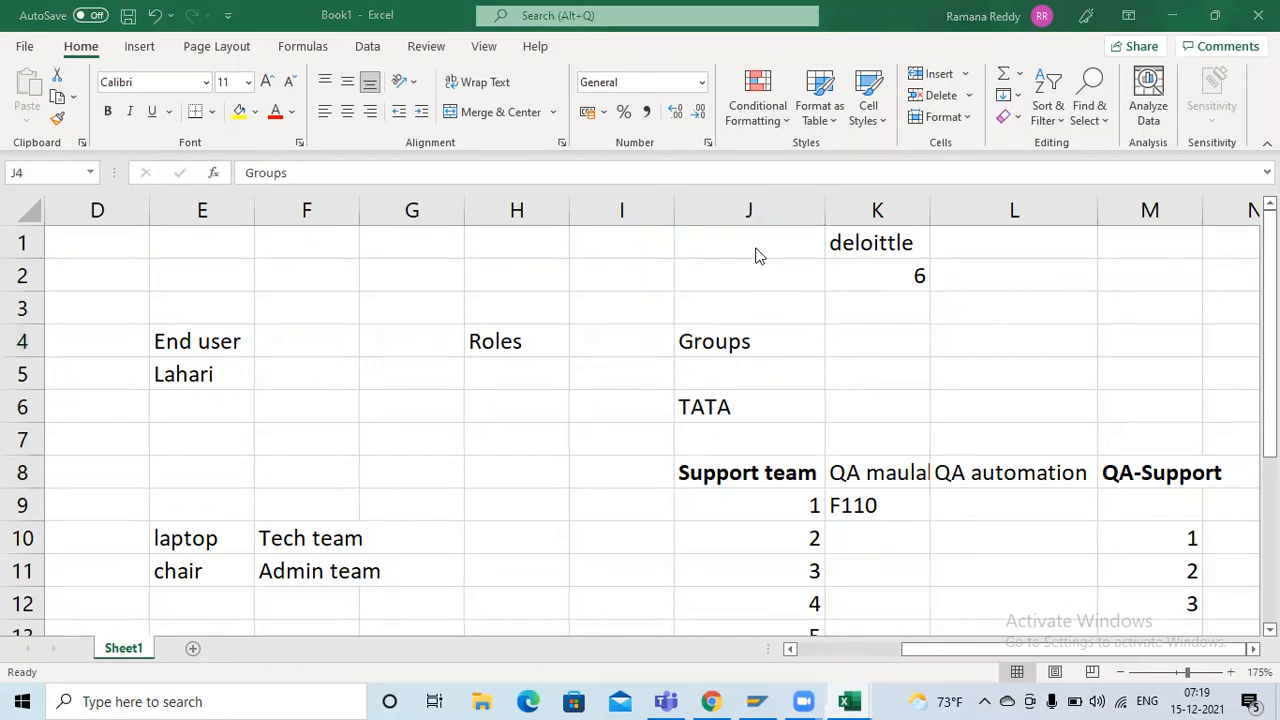
{"action": "left_click", "coordinate": [835, 650]}
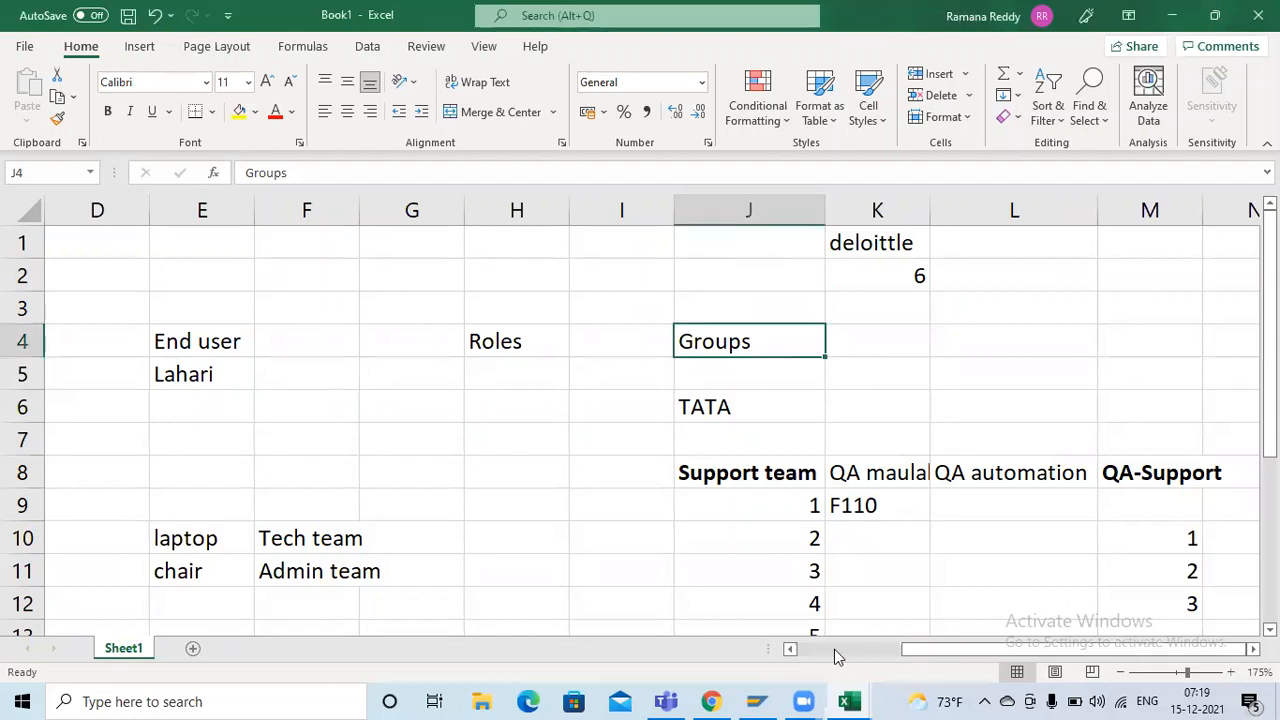
{"action": "left_click", "coordinate": [812, 650]}
{"action": "left_click", "coordinate": [314, 342]}
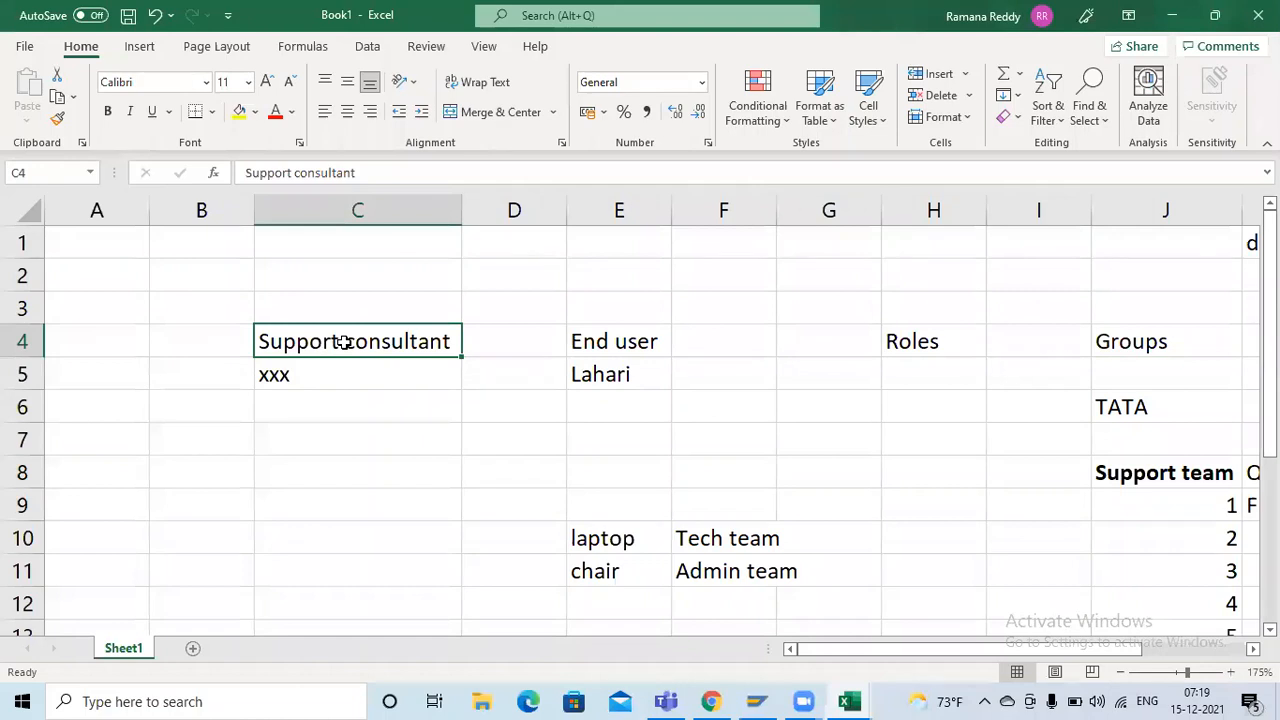
{"action": "left_click", "coordinate": [678, 342]}
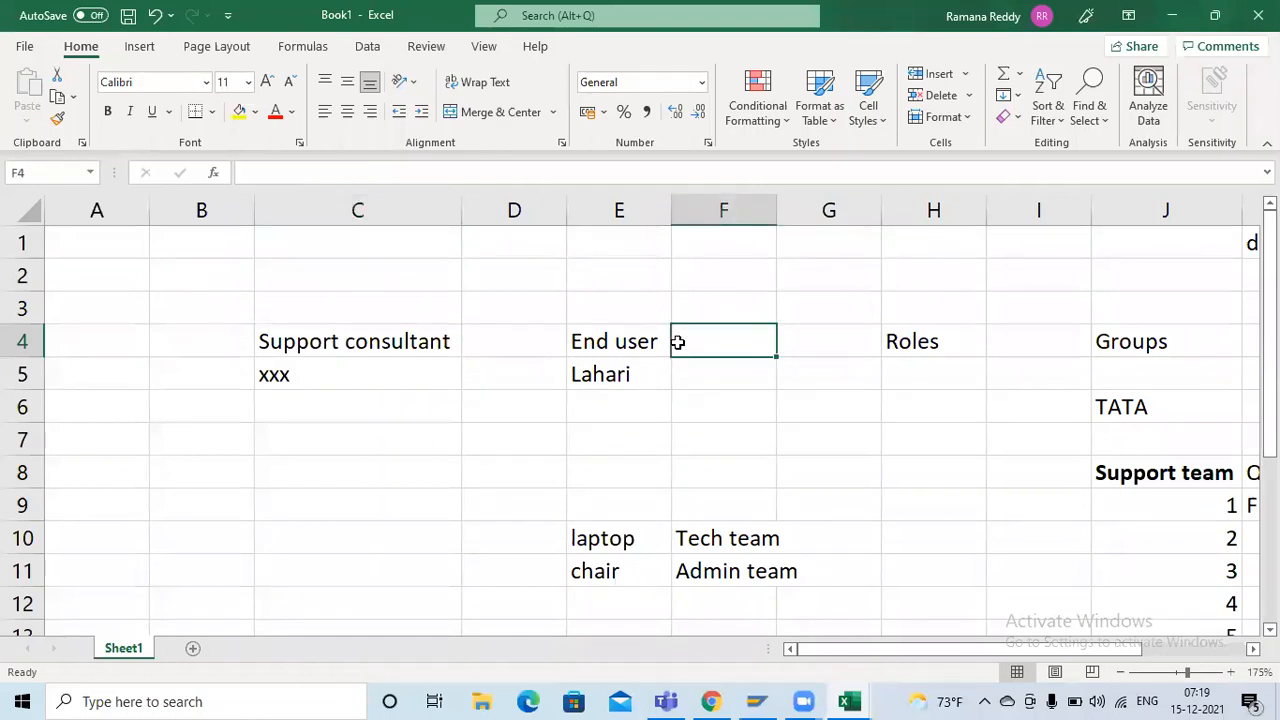
Replace the placeholder below Support consultant in C5 with the consultant's first name
{"action": "left_click", "coordinate": [324, 336]}
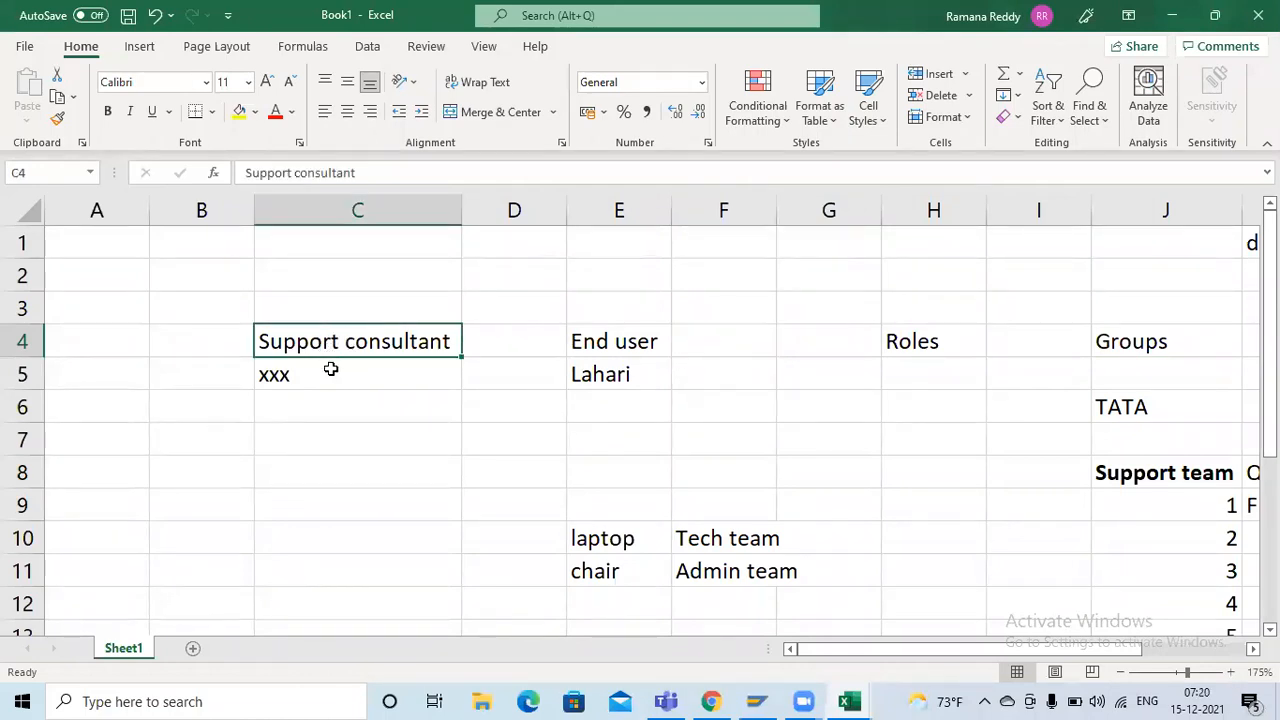
{"action": "left_click", "coordinate": [330, 369]}
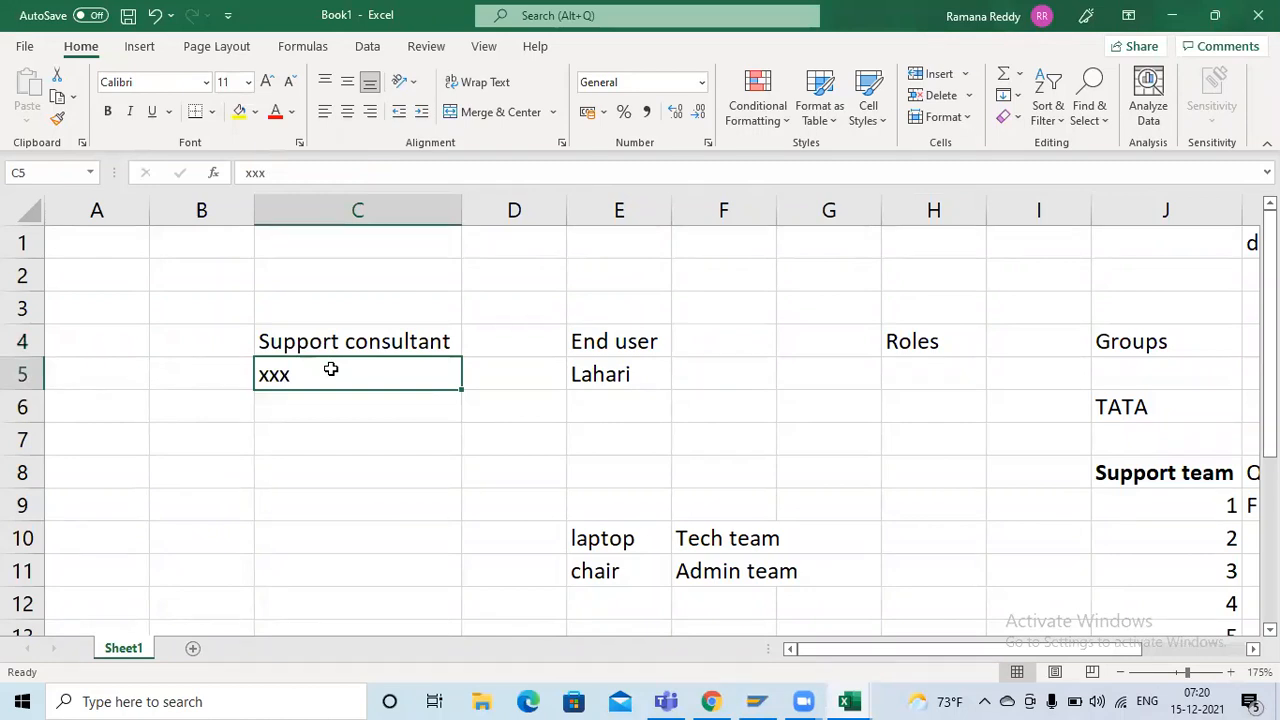
{"action": "type", "text": "sour"}
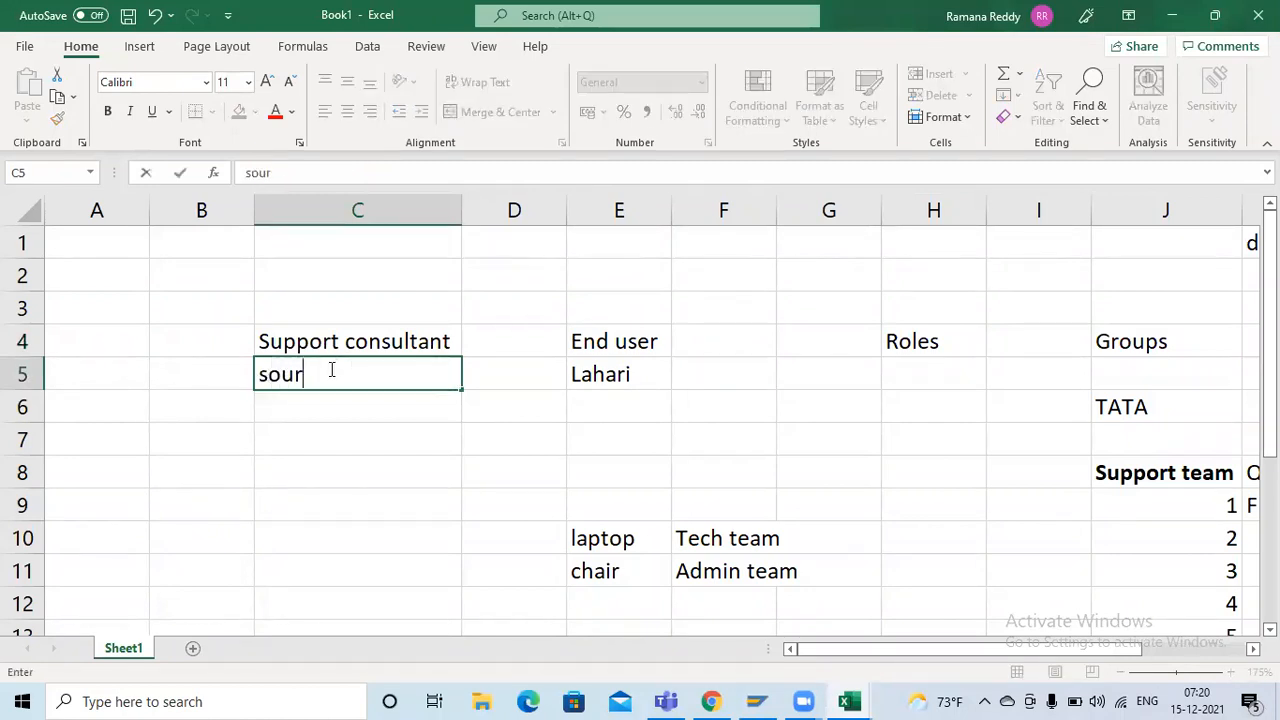
{"action": "key", "text": "BackSpace"}
{"action": "type", "text": "ndarya"}
{"action": "key", "text": "Return"}
{"action": "double_click", "coordinate": [330, 372]}
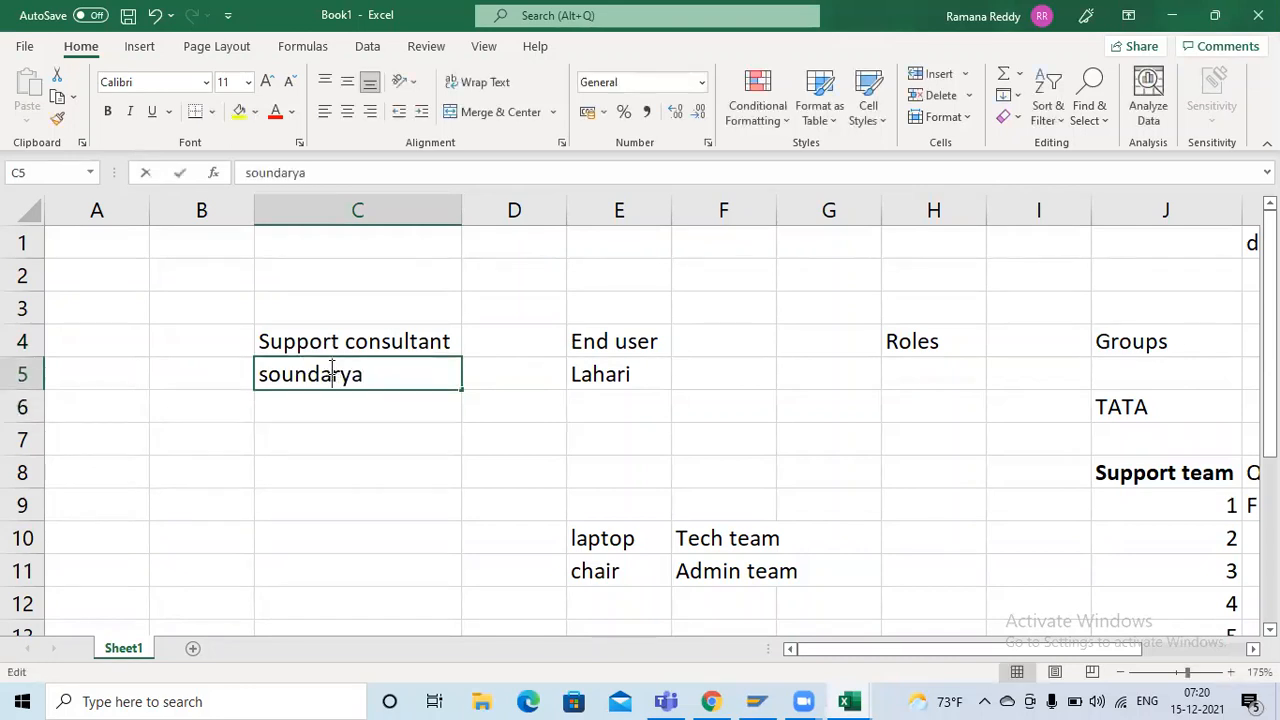
{"action": "left_click", "coordinate": [362, 430]}
{"action": "left_click", "coordinate": [386, 394]}
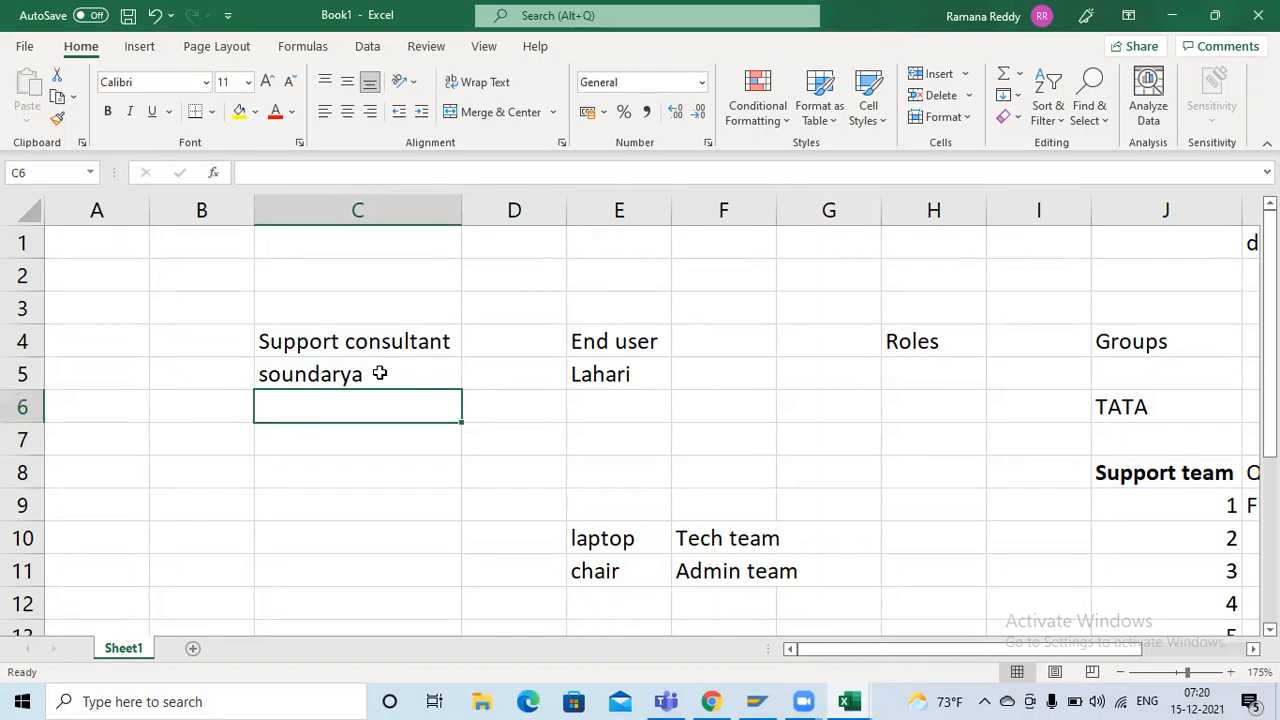
{"action": "left_click", "coordinate": [380, 373]}
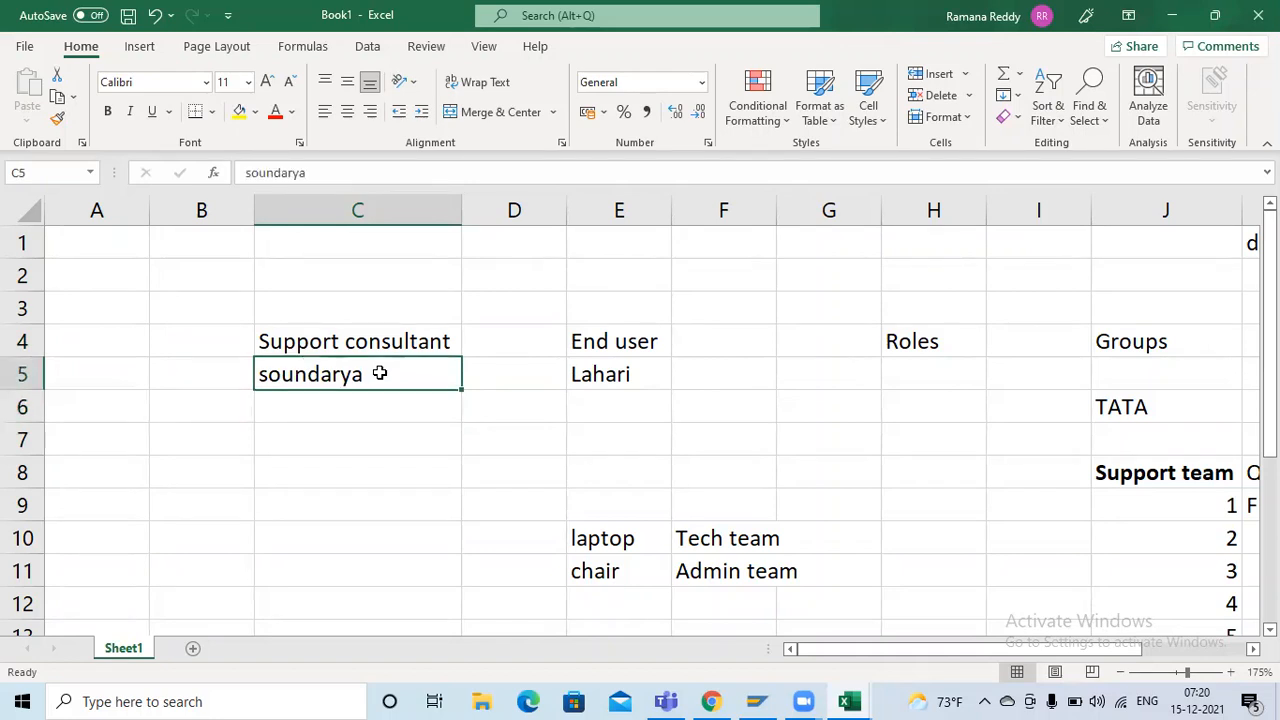
Add two more placeholder consultants below the first one: dsfds in C6 and sdfdsf in C7
{"action": "left_click_drag", "start_coordinate": [380, 373], "coordinate": [368, 426]}
{"action": "left_click", "coordinate": [354, 406]}
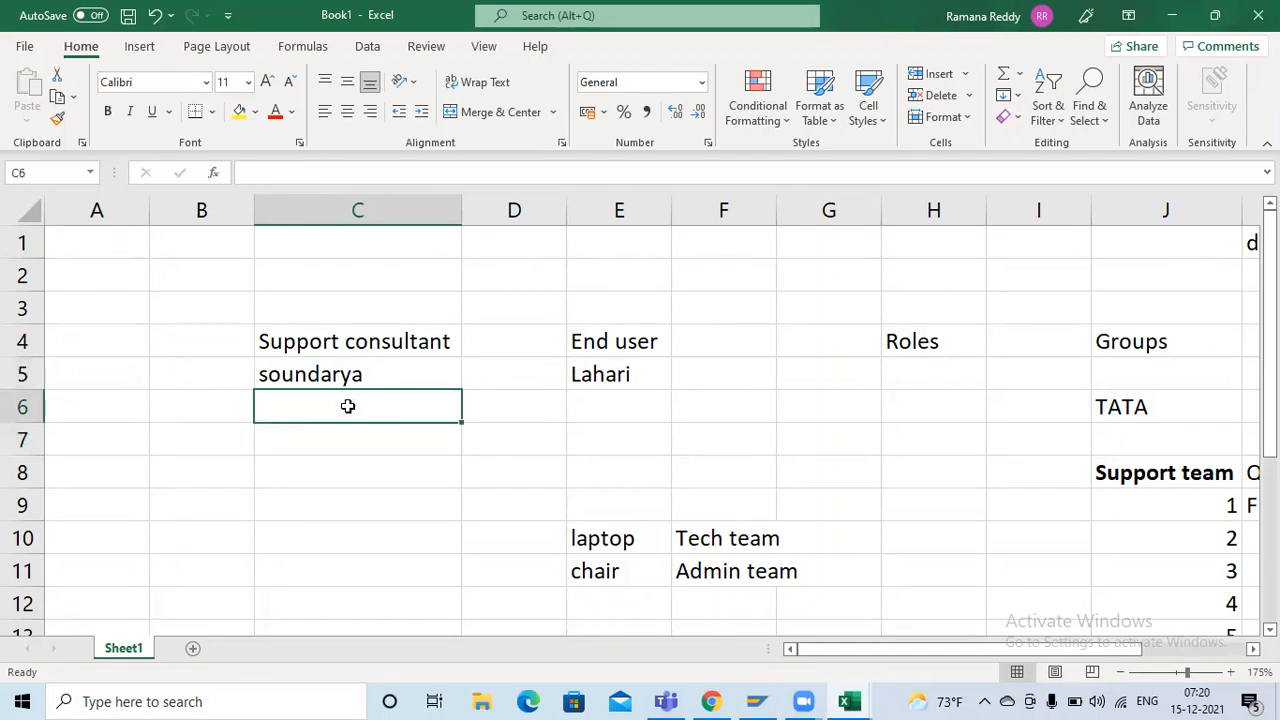
{"action": "double_click", "coordinate": [350, 403]}
{"action": "type", "text": "dsfds"}
{"action": "key", "text": "Return"}
{"action": "type", "text": "sdfdsf"}
{"action": "key", "text": "Return"}
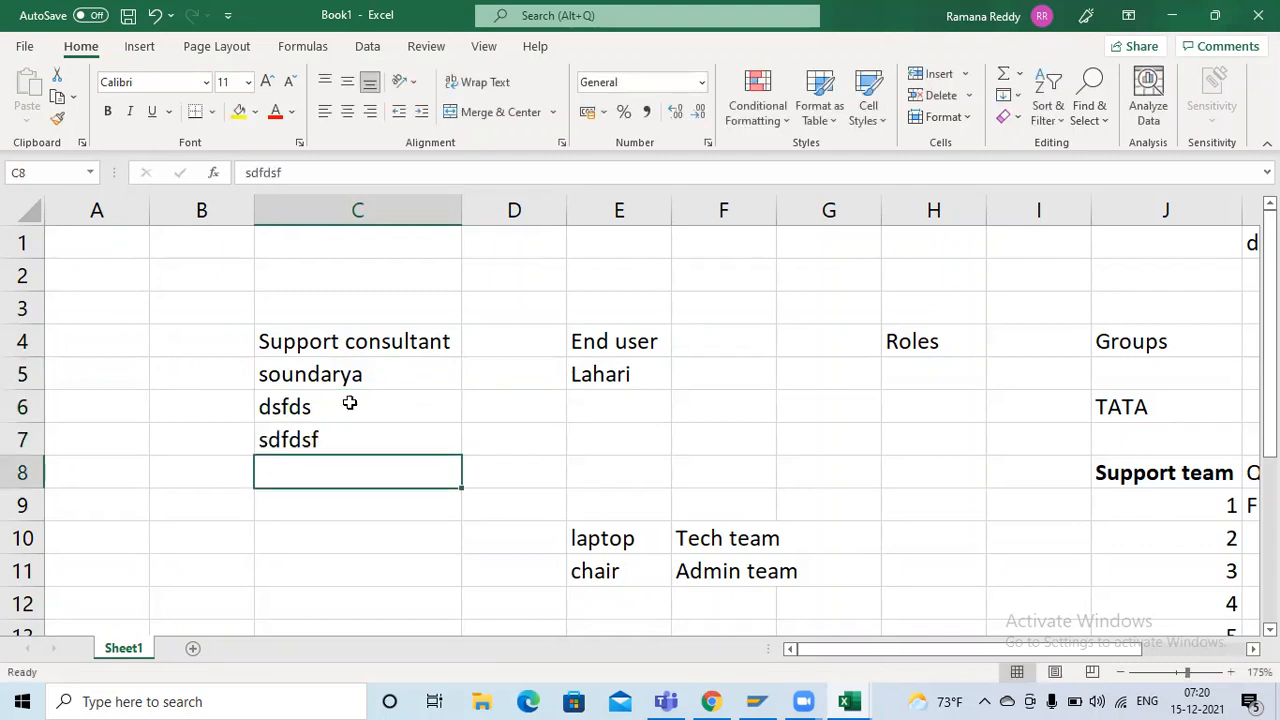
Compare the Support consultant and End user headings with the team headings in row 8
{"action": "left_click", "coordinate": [370, 336]}
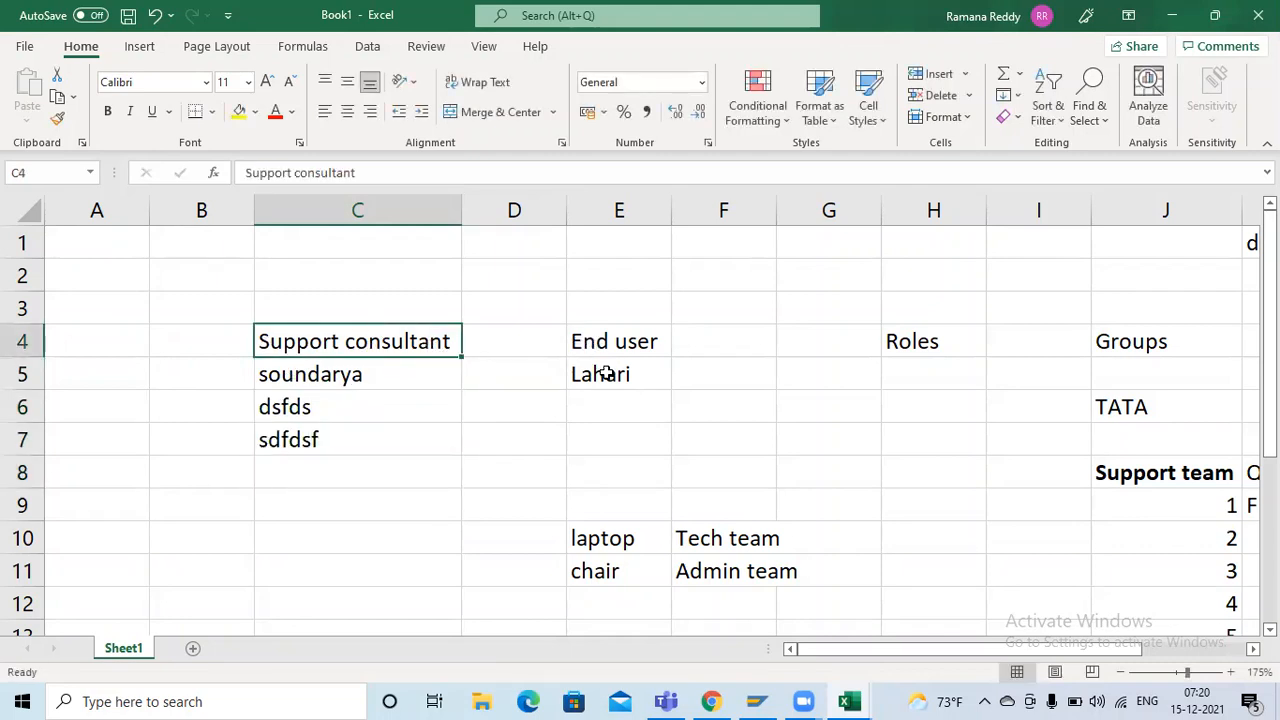
{"action": "left_click", "coordinate": [622, 343]}
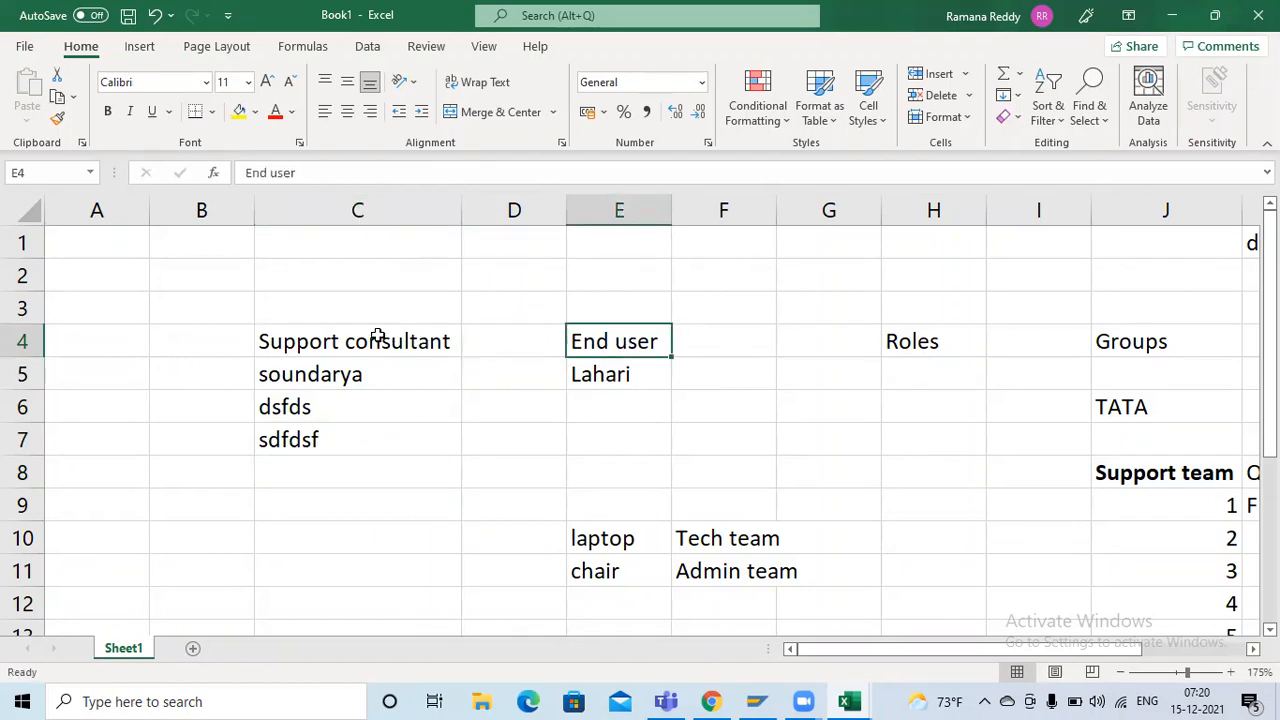
{"action": "left_click", "coordinate": [1093, 462]}
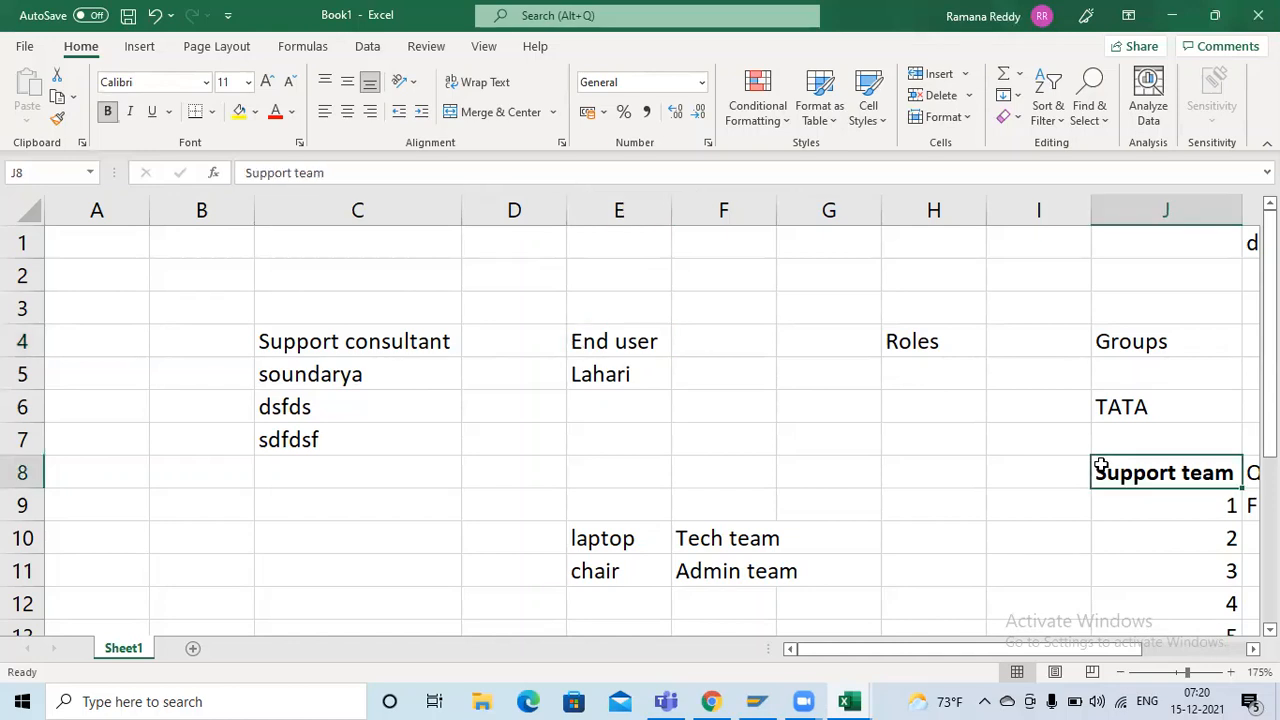
{"action": "key", "text": "Right"}
{"action": "key", "text": "Right"}
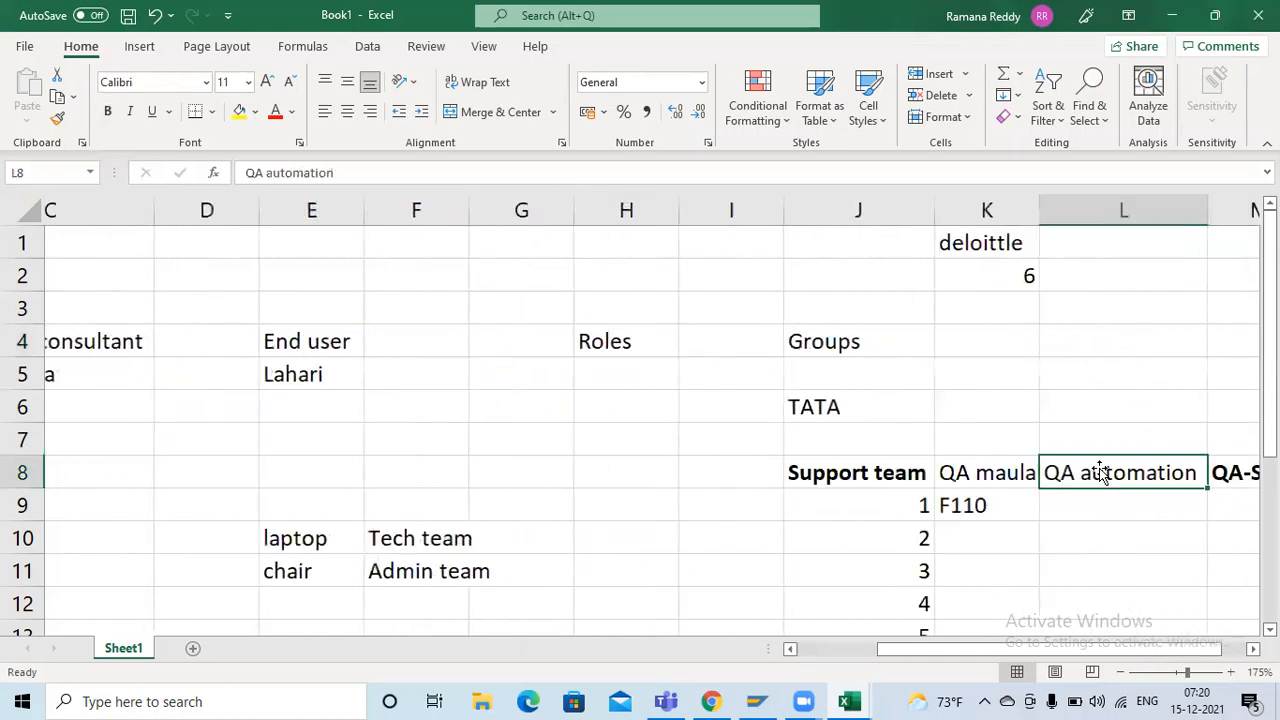
{"action": "left_click", "coordinate": [790, 472]}
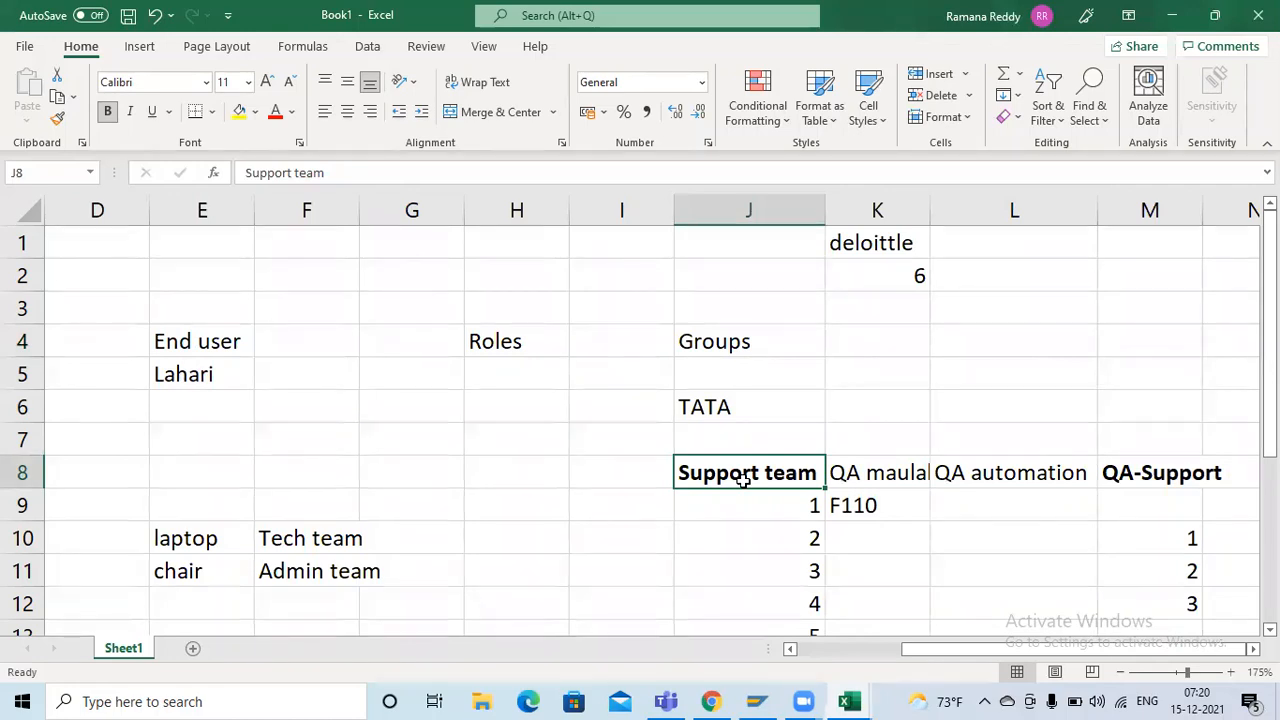
Examine the numbered members listed under Support team in J9 through J14, and return to the consultant and end user columns
{"action": "scroll", "coordinate": [726, 430], "scroll_direction": "down", "scroll_amount": 2}
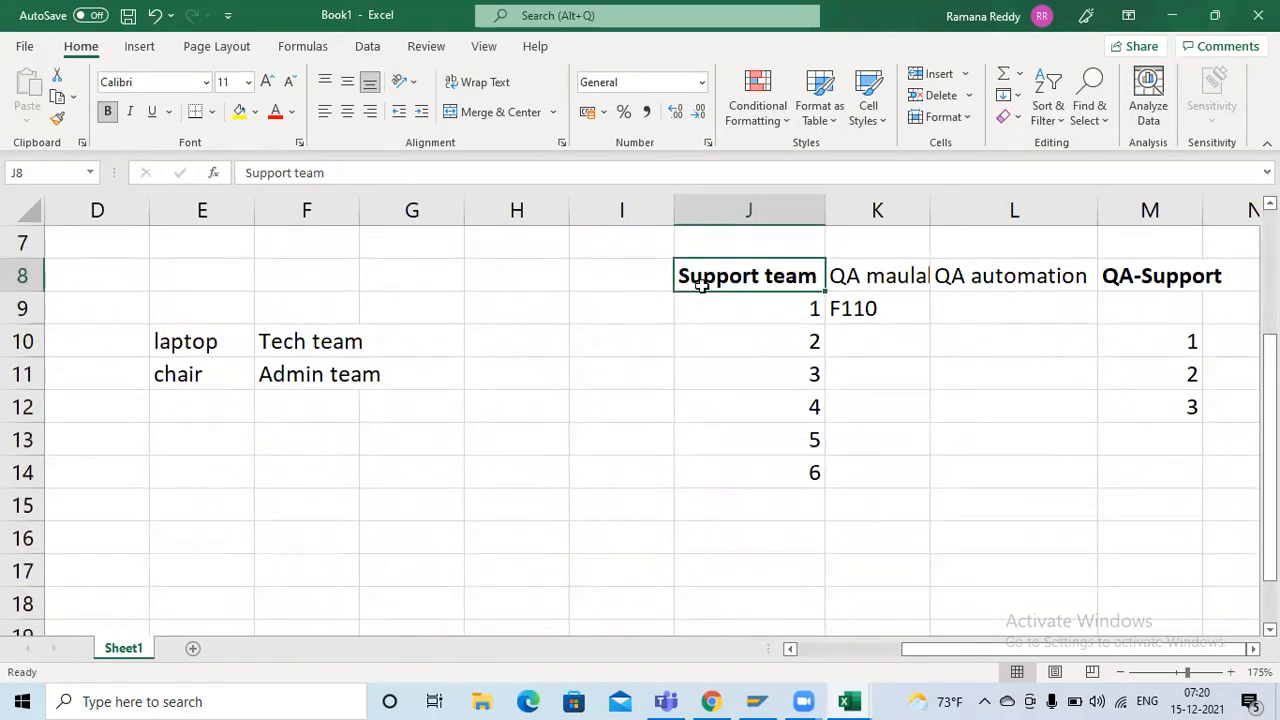
{"action": "left_click", "coordinate": [769, 338]}
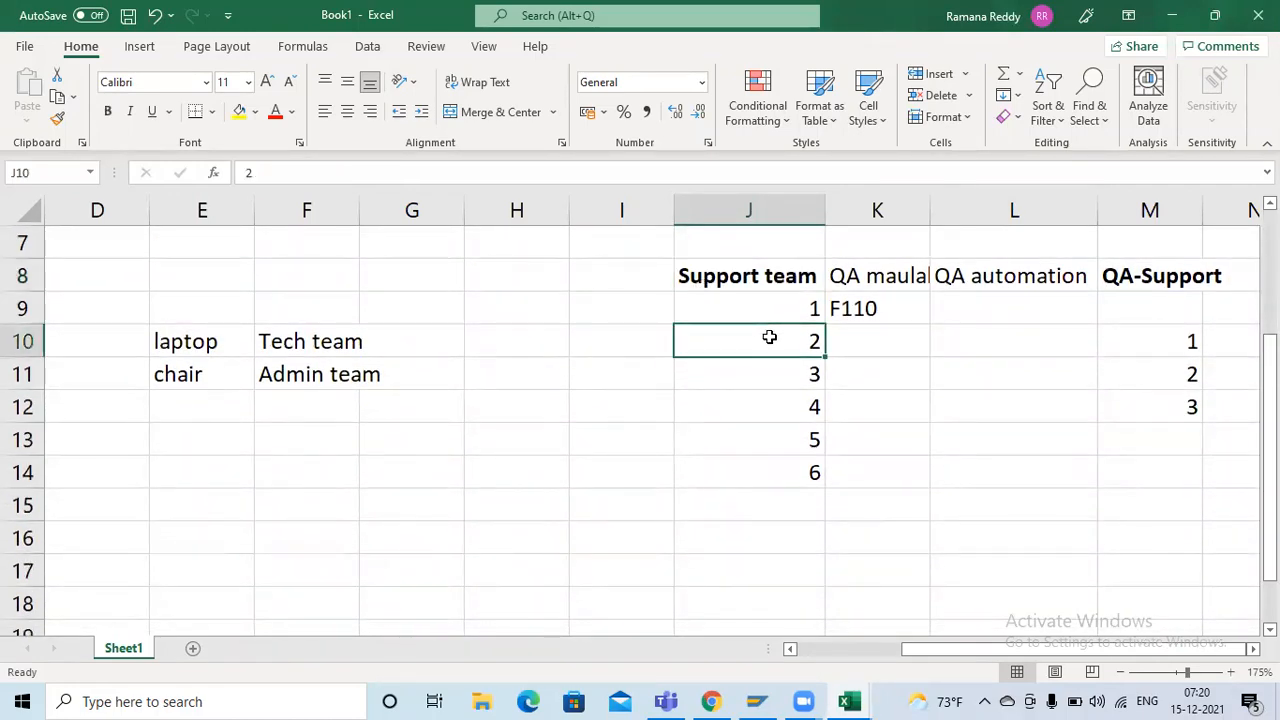
{"action": "left_click", "coordinate": [748, 277]}
{"action": "left_click_drag", "start_coordinate": [743, 305], "coordinate": [754, 456]}
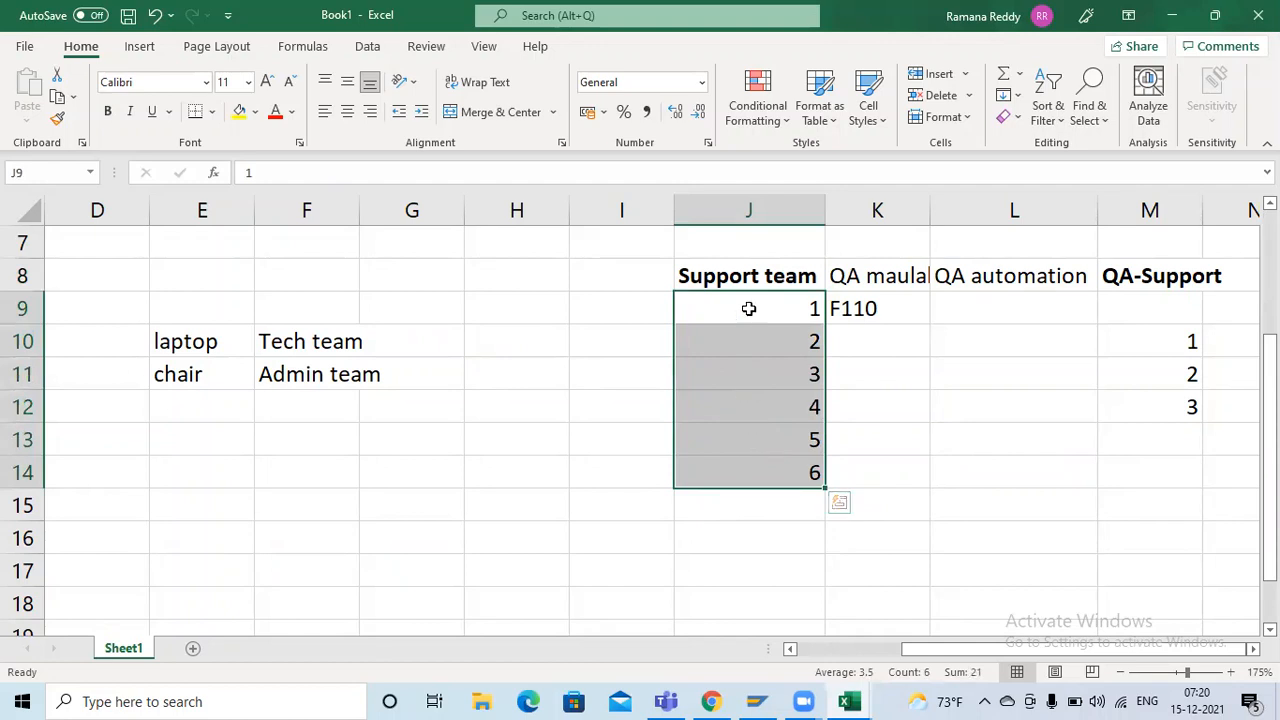
{"action": "left_click", "coordinate": [748, 278]}
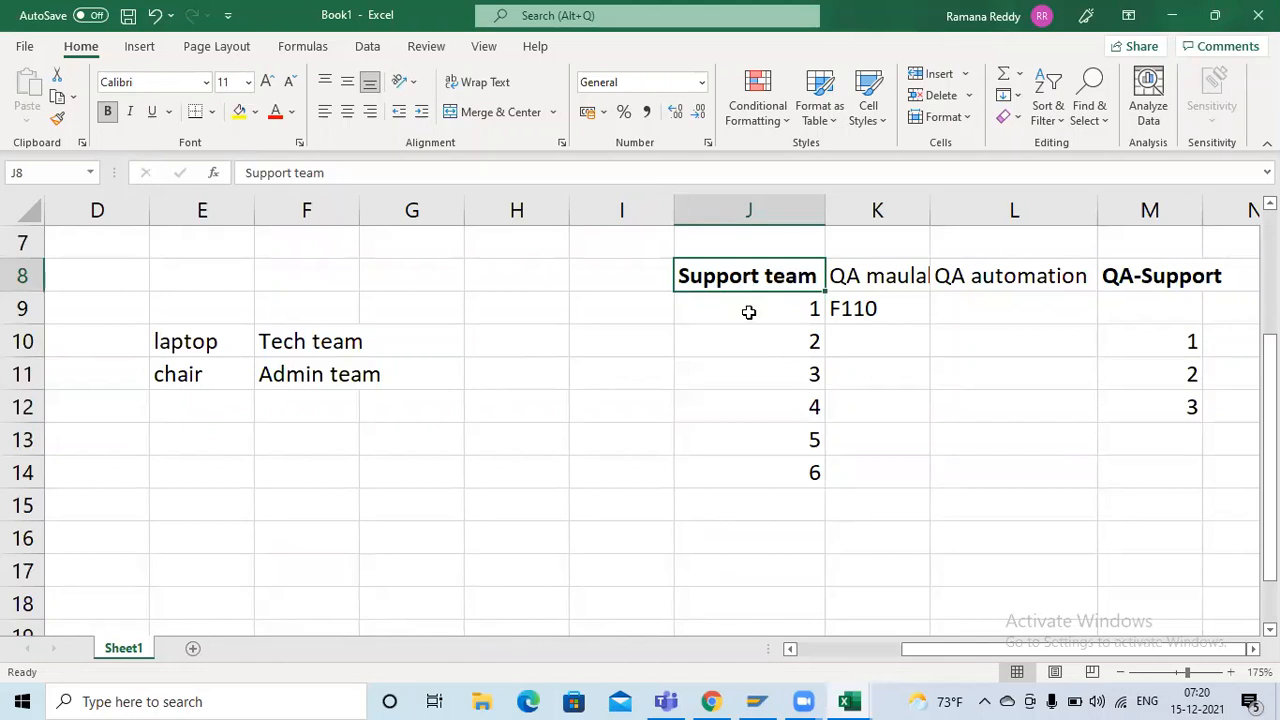
{"action": "left_click_drag", "start_coordinate": [748, 312], "coordinate": [752, 472]}
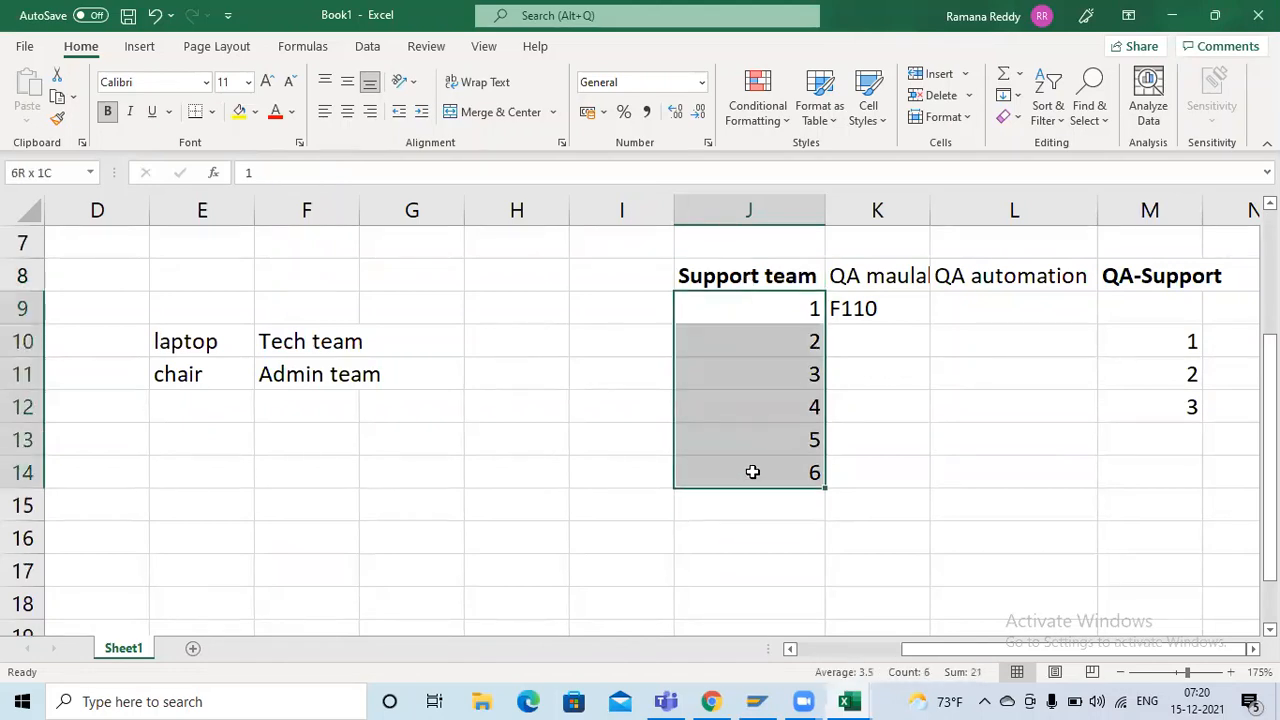
{"action": "left_click", "coordinate": [724, 278]}
{"action": "left_click_drag", "start_coordinate": [732, 310], "coordinate": [731, 463]}
{"action": "left_click", "coordinate": [733, 268]}
{"action": "left_click_drag", "start_coordinate": [737, 308], "coordinate": [744, 475]}
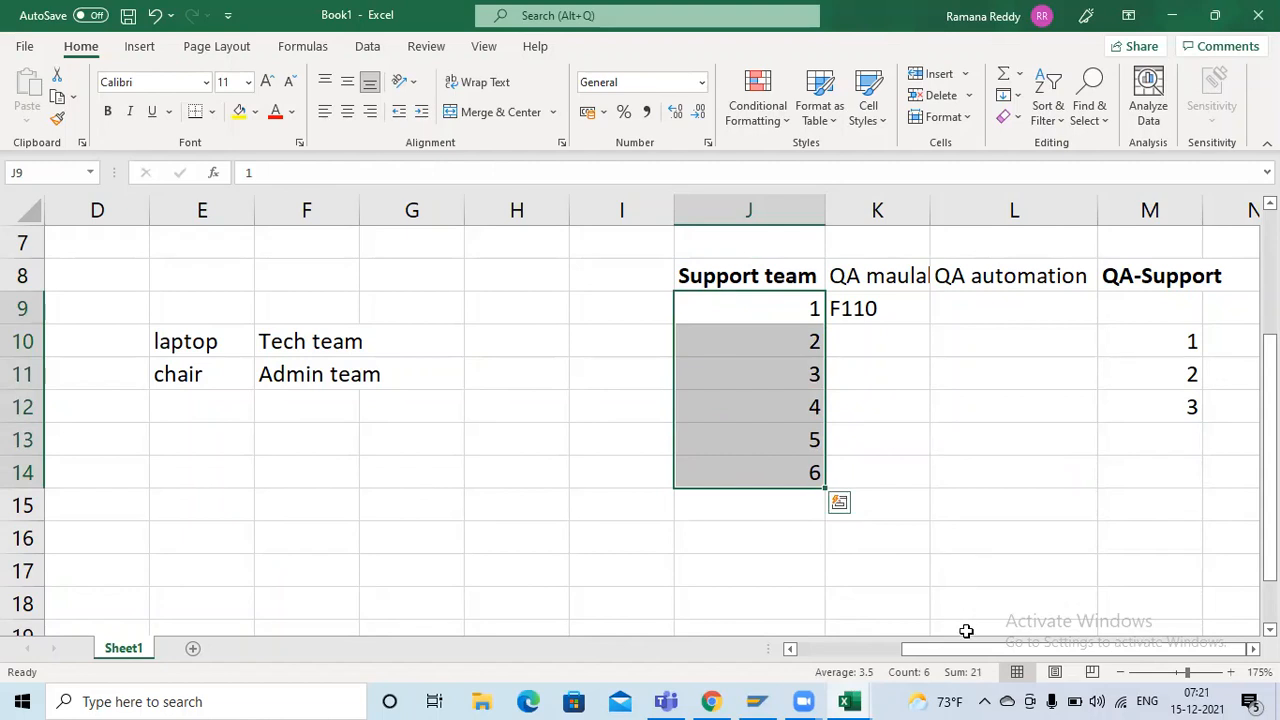
{"action": "left_click_drag", "start_coordinate": [962, 650], "coordinate": [822, 656]}
{"action": "scroll", "coordinate": [649, 477], "scroll_direction": "up", "scroll_amount": 3}
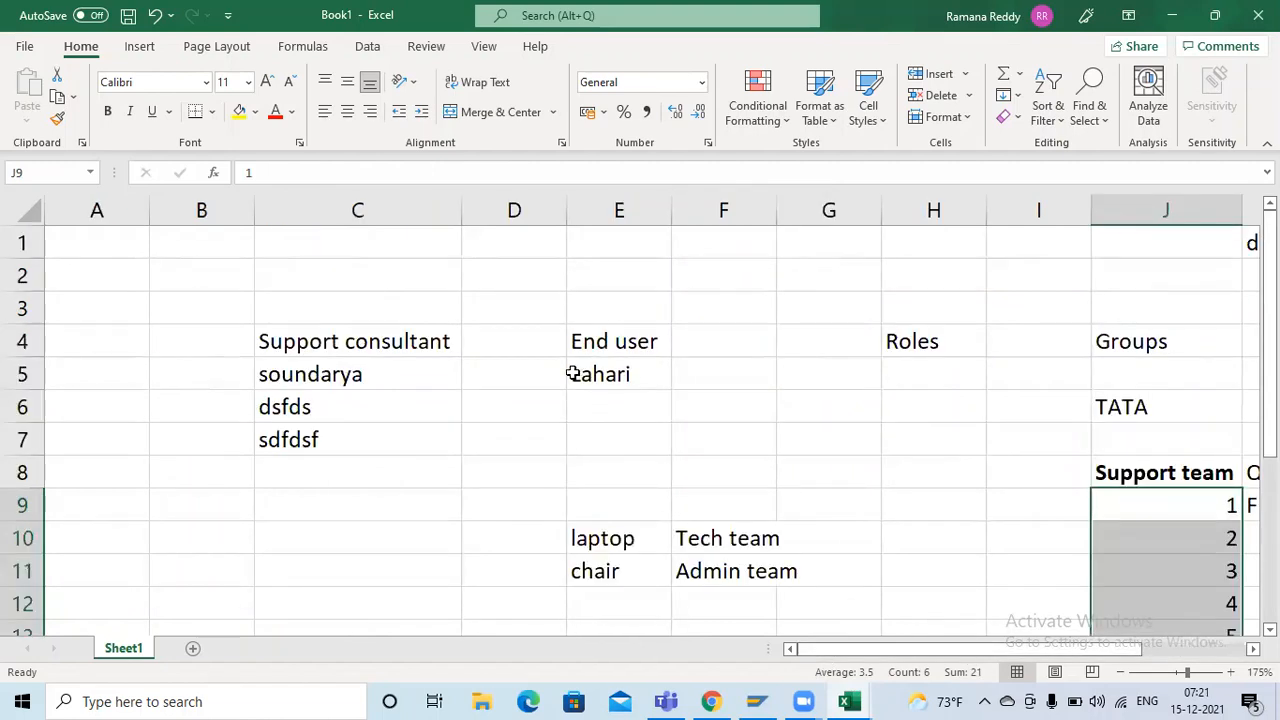
{"action": "left_click", "coordinate": [933, 308]}
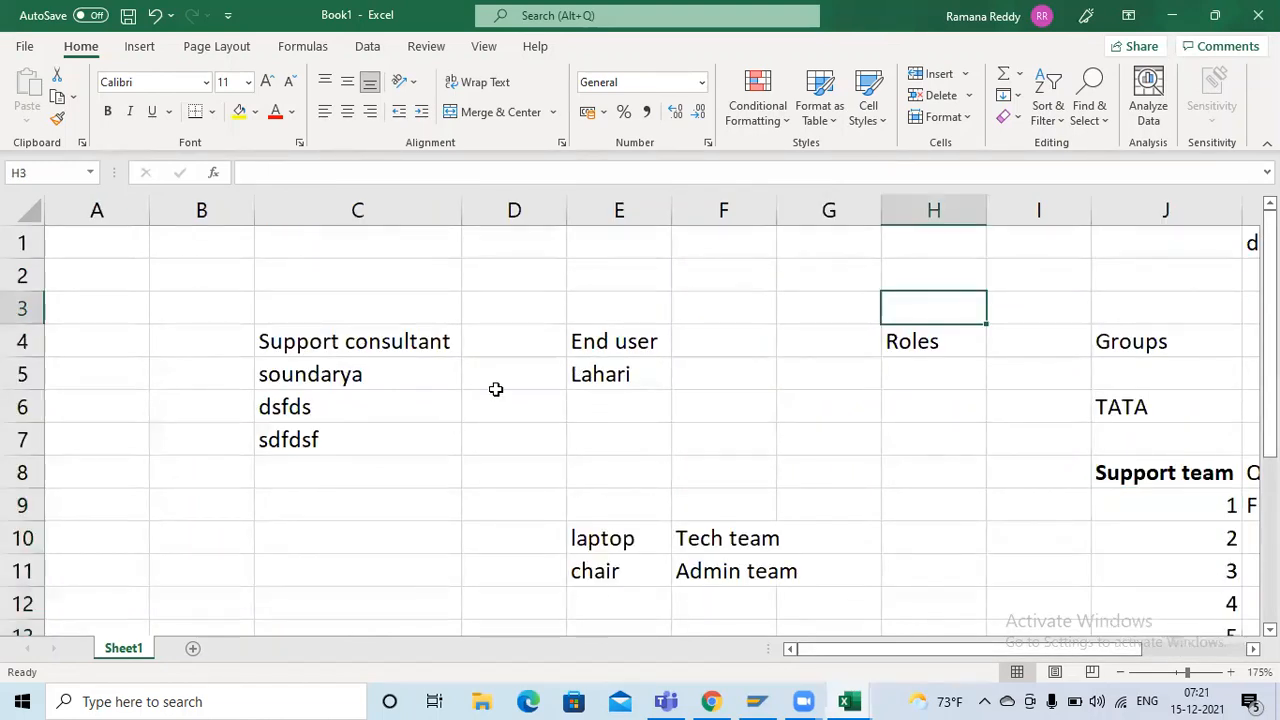
Look over the consultant, end user and group headings in the sheet, and switch to ServiceNow in Chrome
{"action": "left_click_drag", "start_coordinate": [300, 341], "coordinate": [600, 406]}
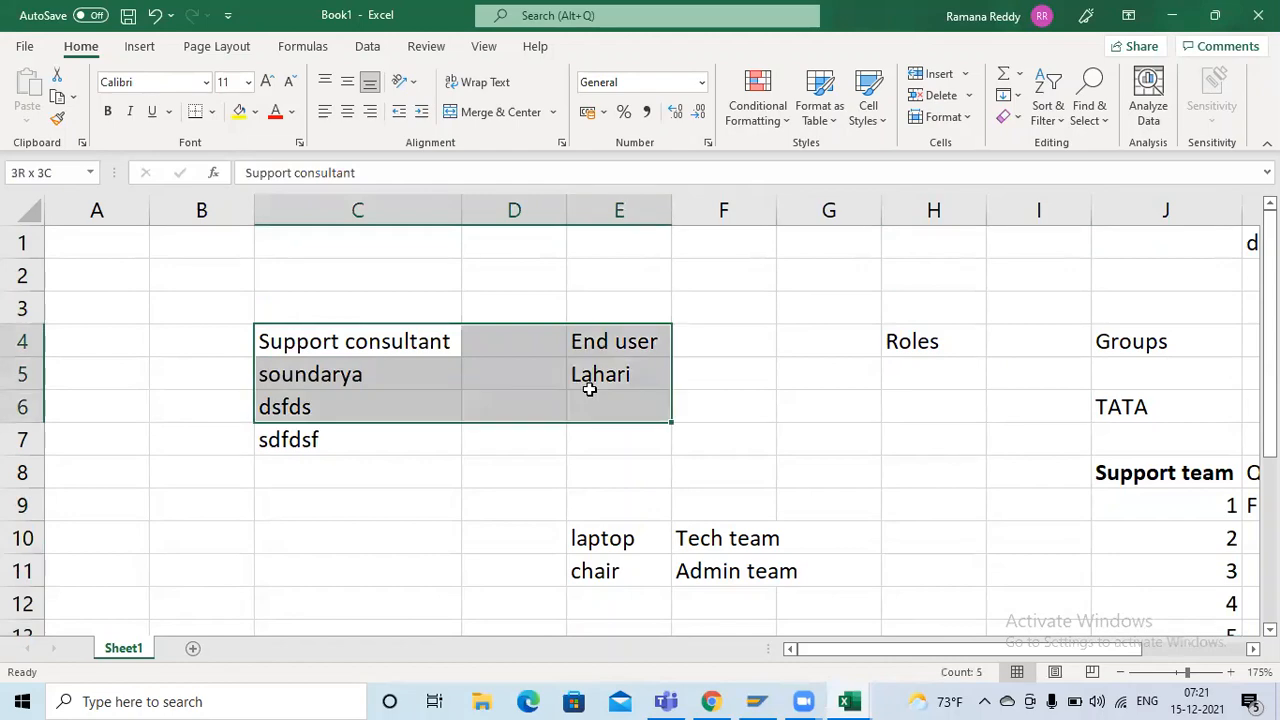
{"action": "left_click", "coordinate": [1148, 342]}
{"action": "key", "text": "alt+Tab"}
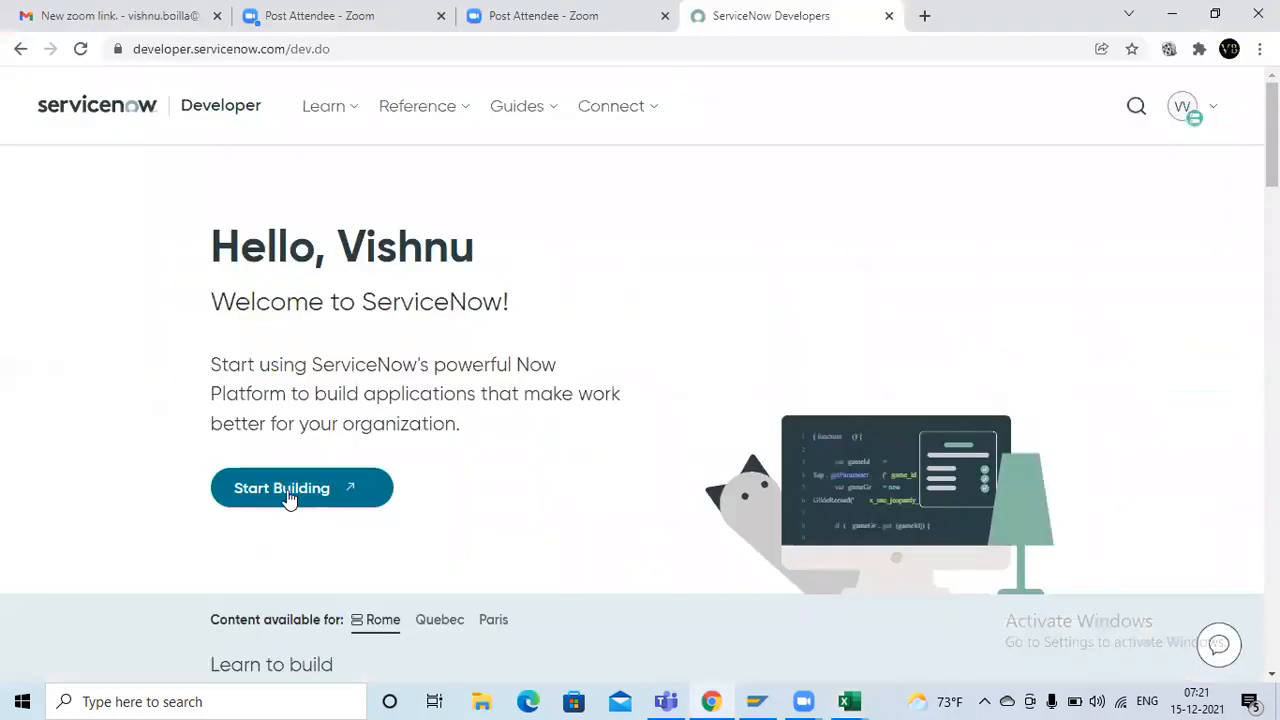
{"action": "left_click", "coordinate": [288, 498]}
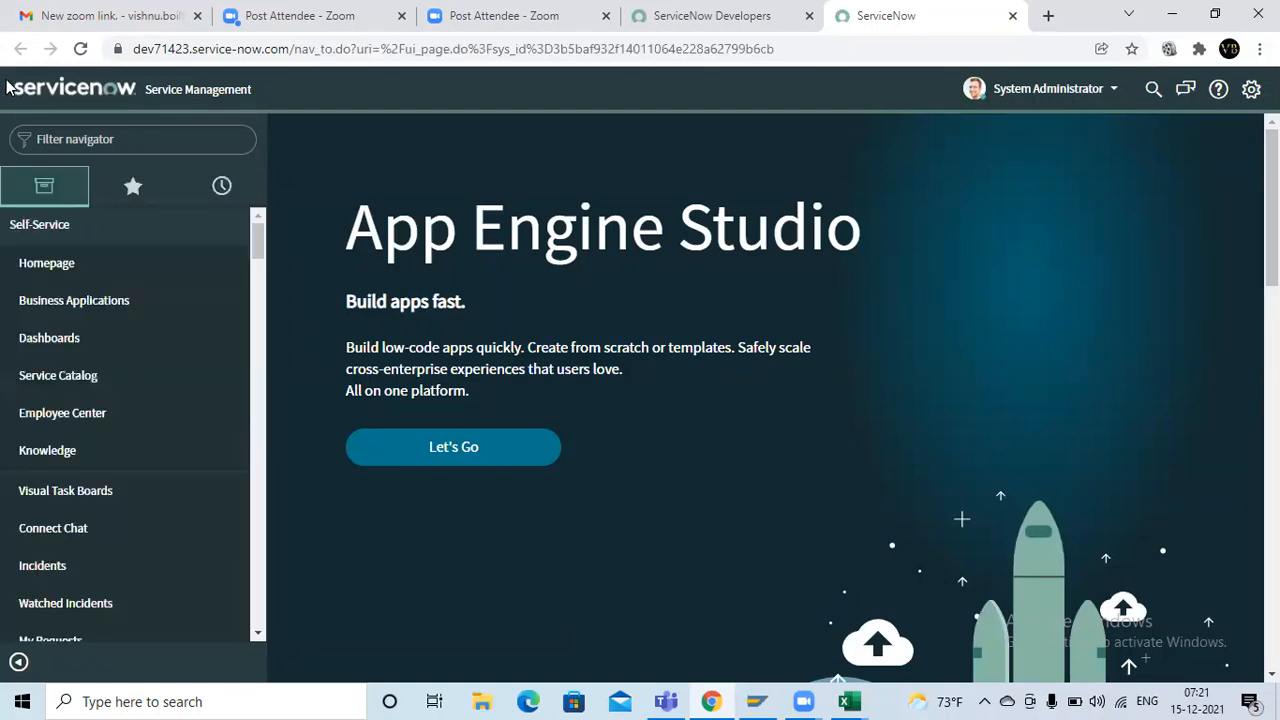
Find the User Administration modules with the filter USER ADMIN, and open a new record from the Groups list
{"action": "left_click", "coordinate": [86, 138]}
{"action": "type", "text": "U"}
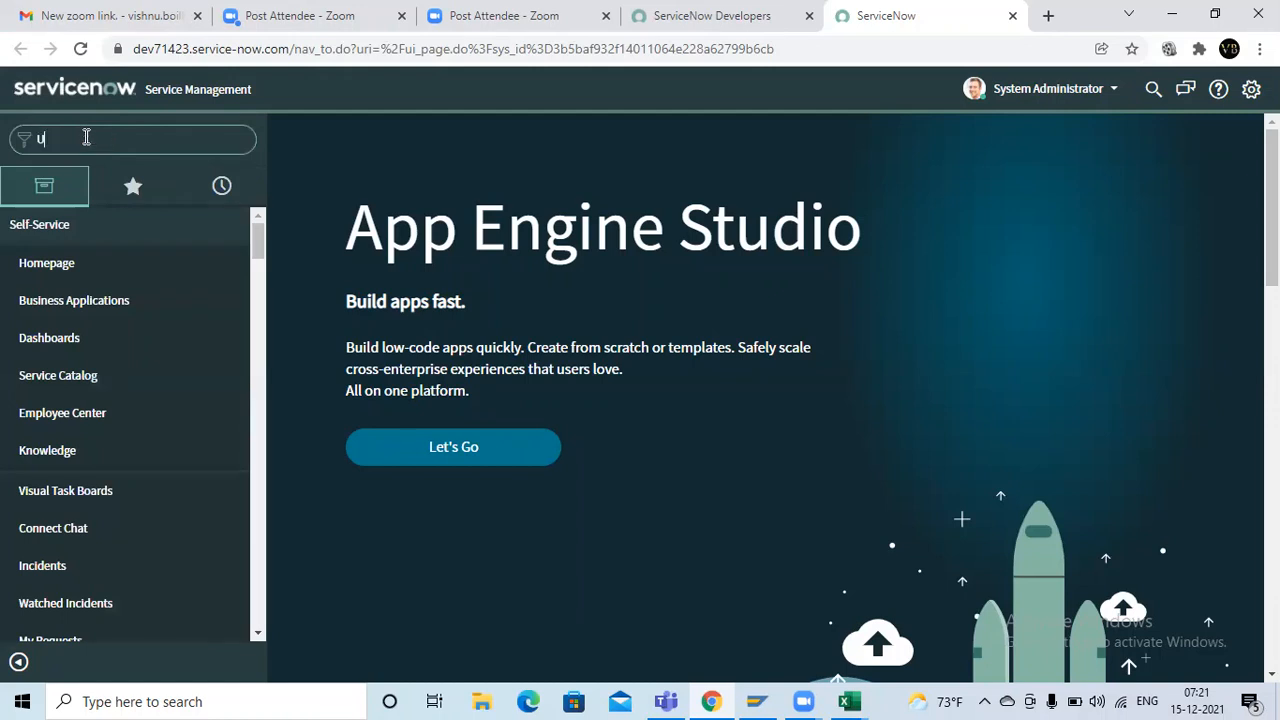
{"action": "type", "text": "SER ADMIN"}
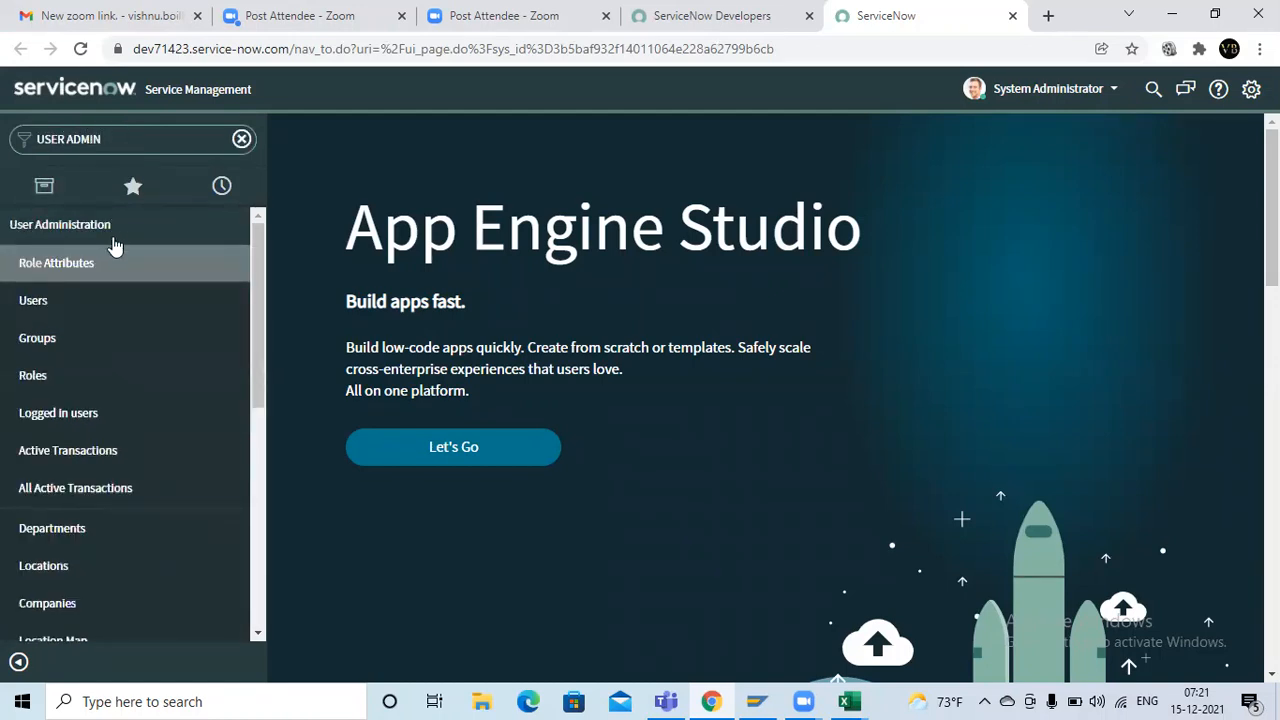
{"action": "left_click", "coordinate": [73, 338]}
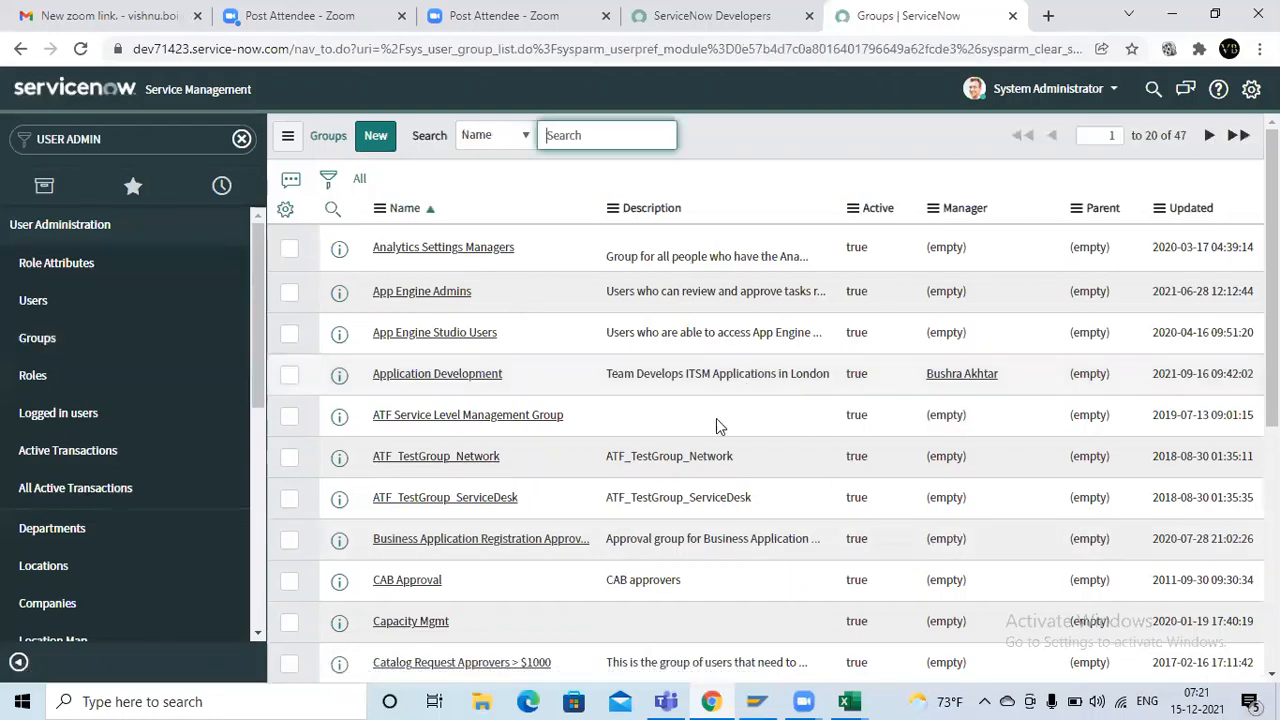
{"action": "left_click", "coordinate": [378, 140]}
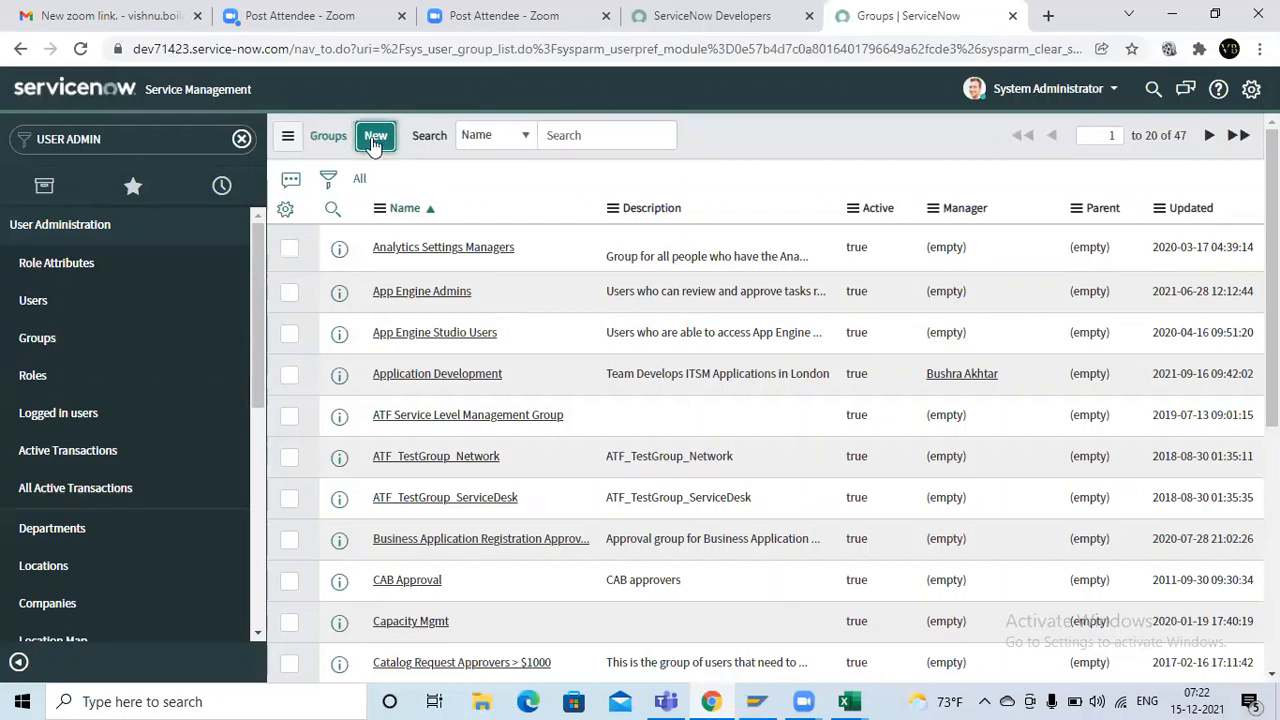
{"action": "left_click", "coordinate": [375, 142]}
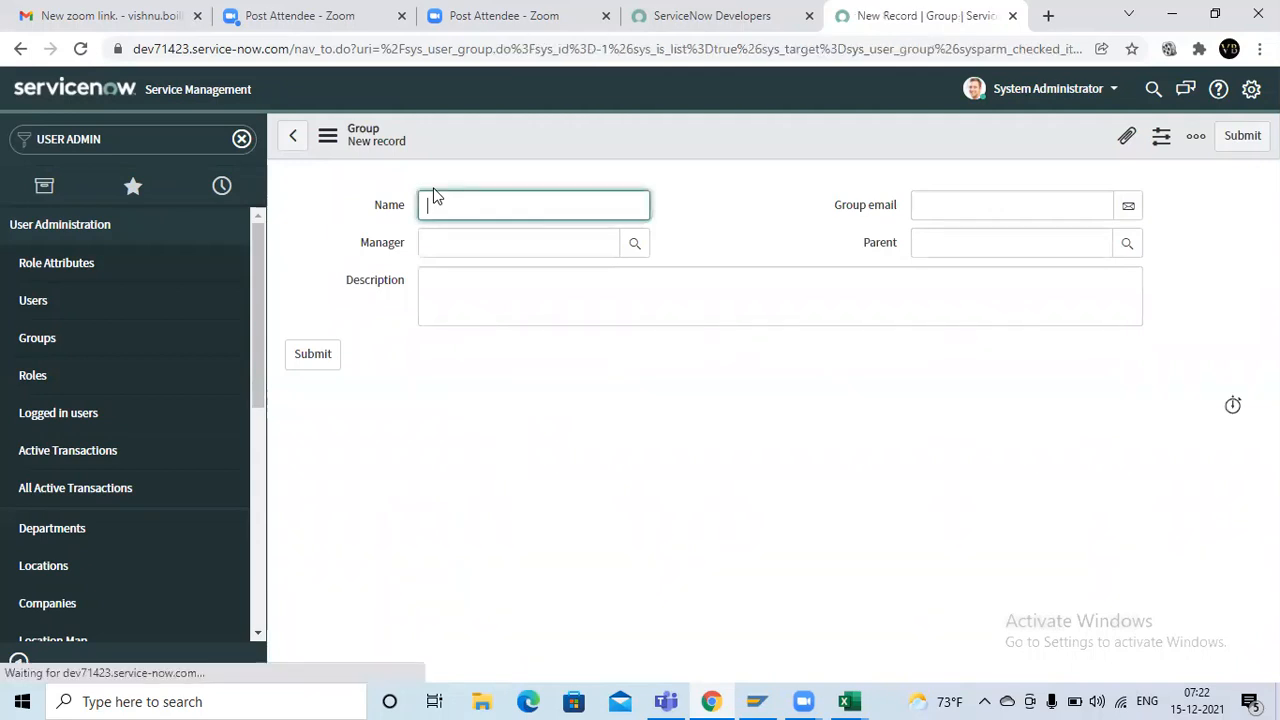
Name the new group Support team and move on to its Manager field
{"action": "type", "text": "s"}
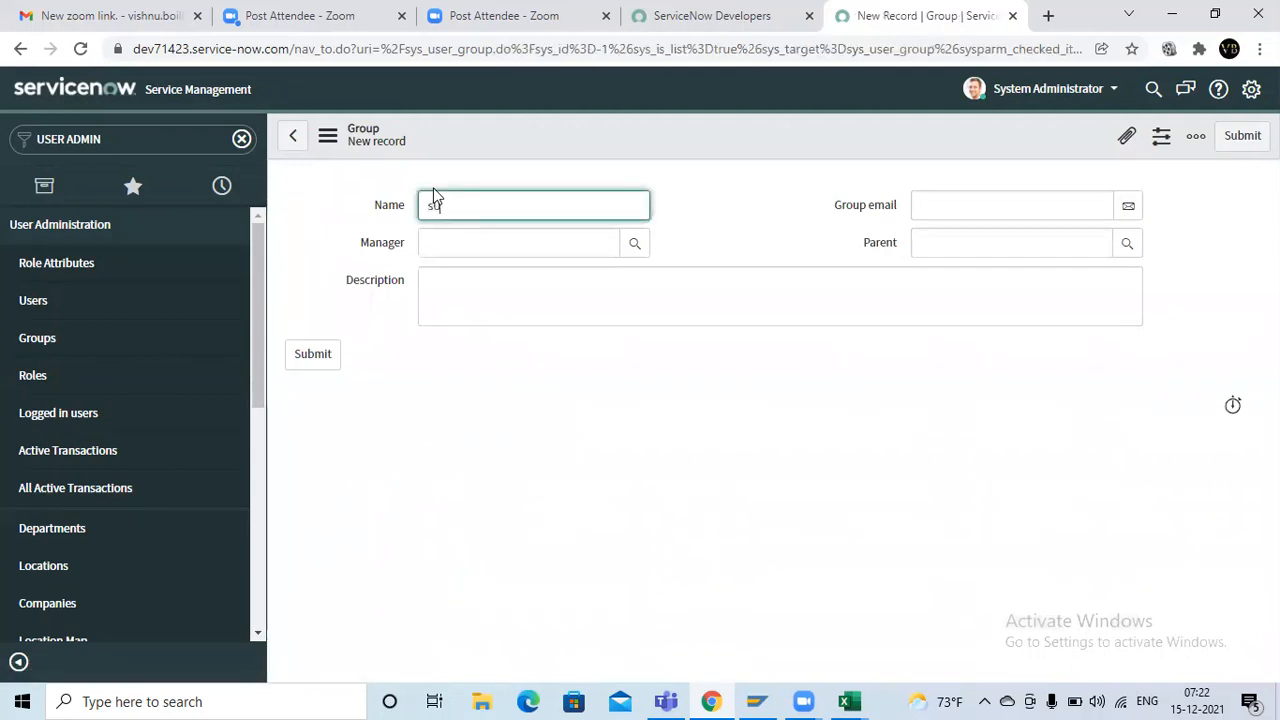
{"action": "type", "text": "UPPORT"}
{"action": "key", "text": "ctrl+a"}
{"action": "key", "text": "BackSpace"}
{"action": "type", "text": "su"}
{"action": "type", "text": "pport tr"}
{"action": "type", "text": "u"}
{"action": "key", "text": "BackSpace"}
{"action": "key", "text": "BackSpace"}
{"action": "type", "text": "eam"}
{"action": "left_click", "coordinate": [507, 250]}
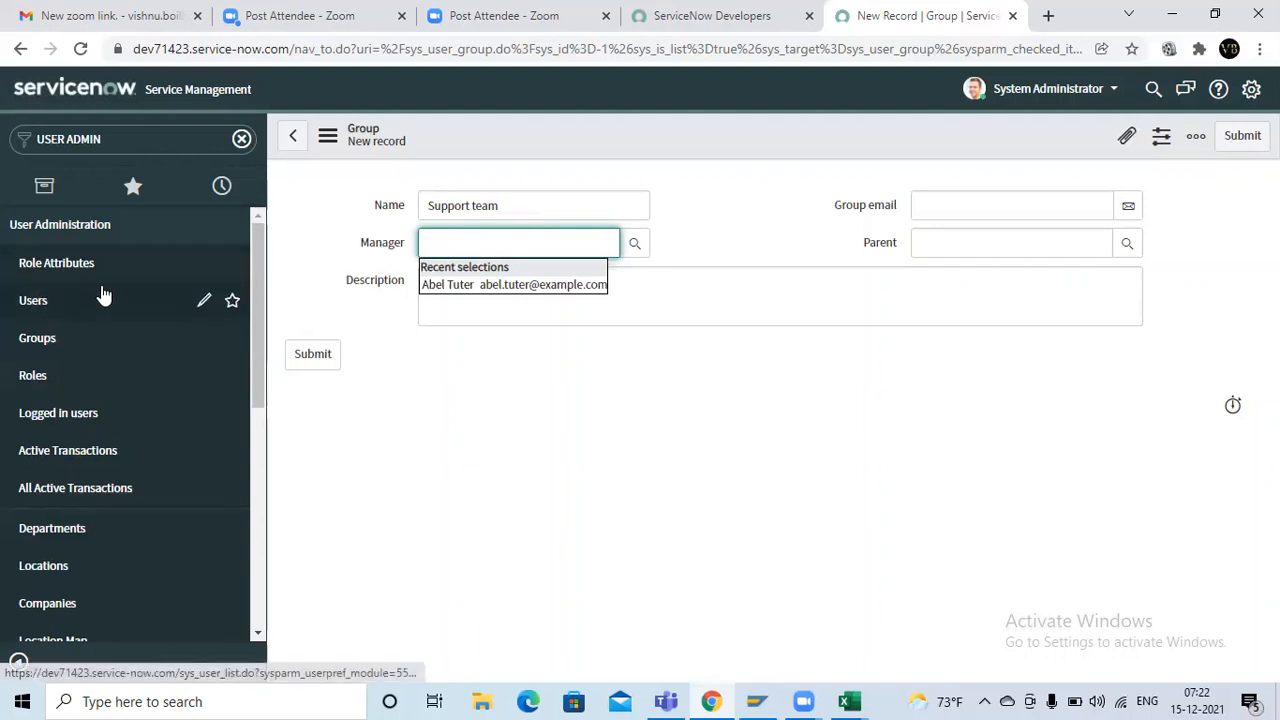
Duplicate the browser tab holding the new group record and go to the copy
{"action": "right_click", "coordinate": [948, 24]}
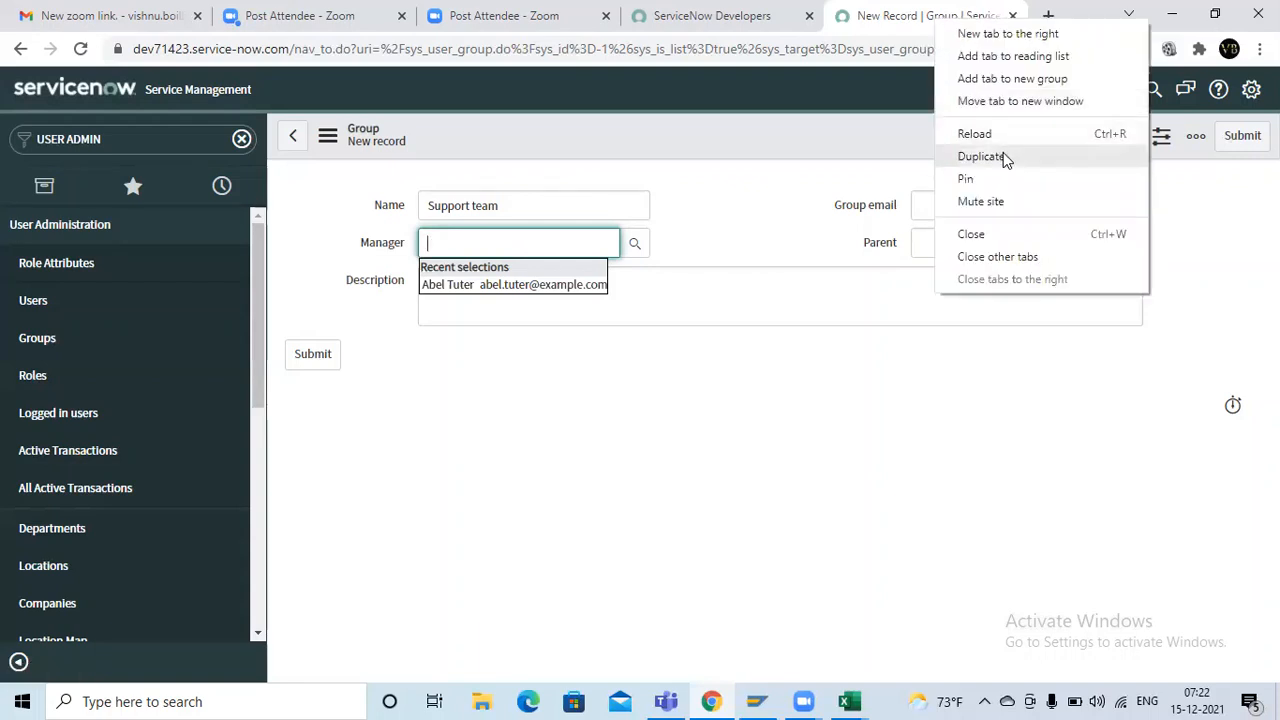
{"action": "left_click", "coordinate": [1006, 160]}
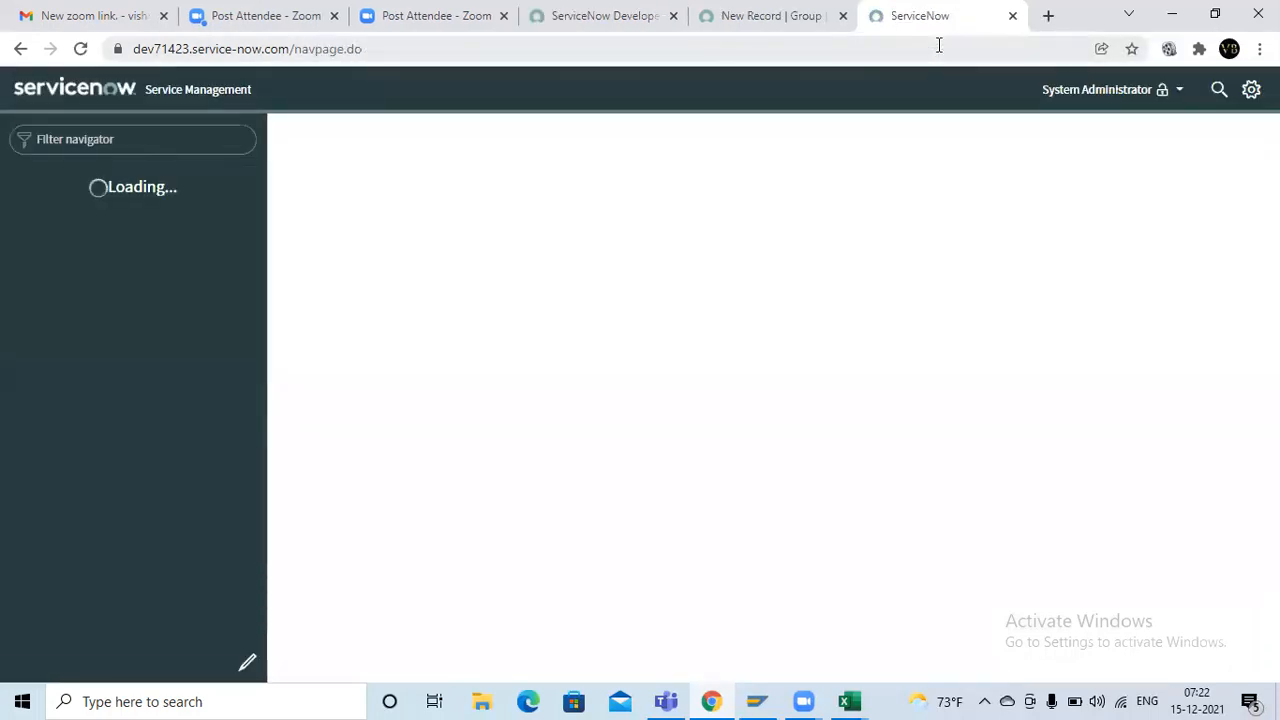
{"action": "left_click", "coordinate": [768, 14]}
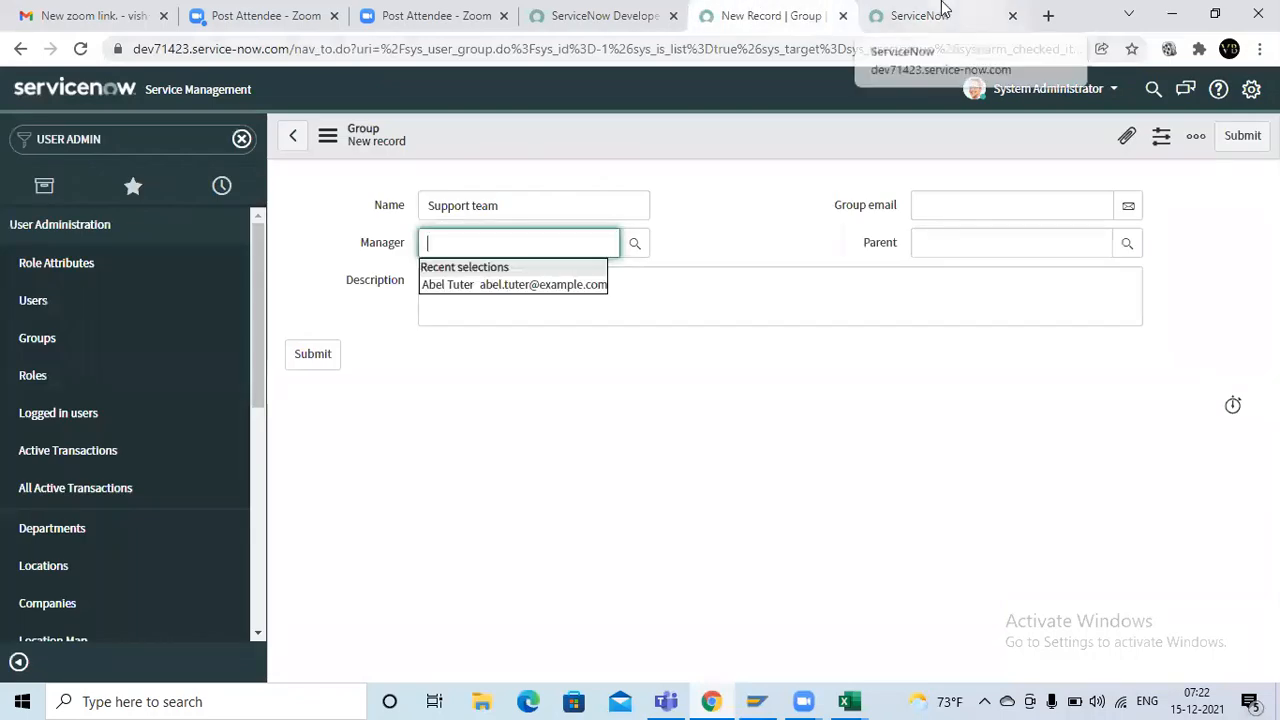
{"action": "left_click", "coordinate": [938, 12]}
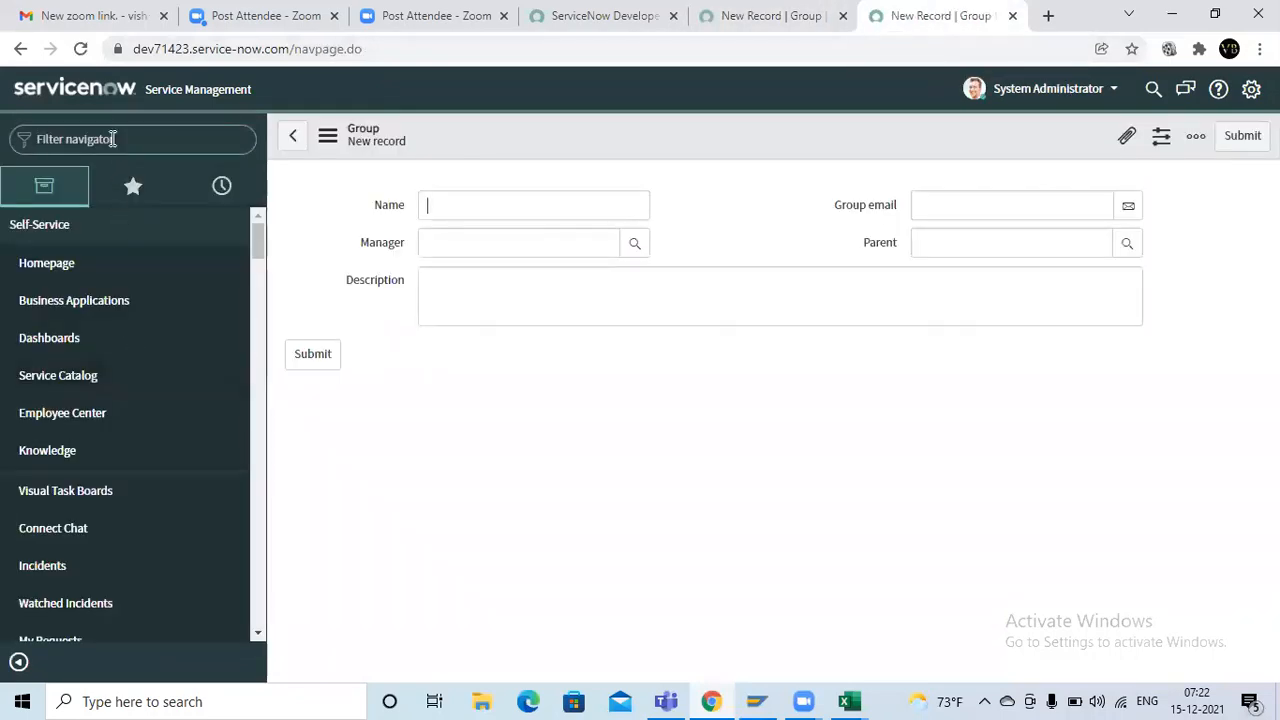
{"action": "type", "text": "us"}
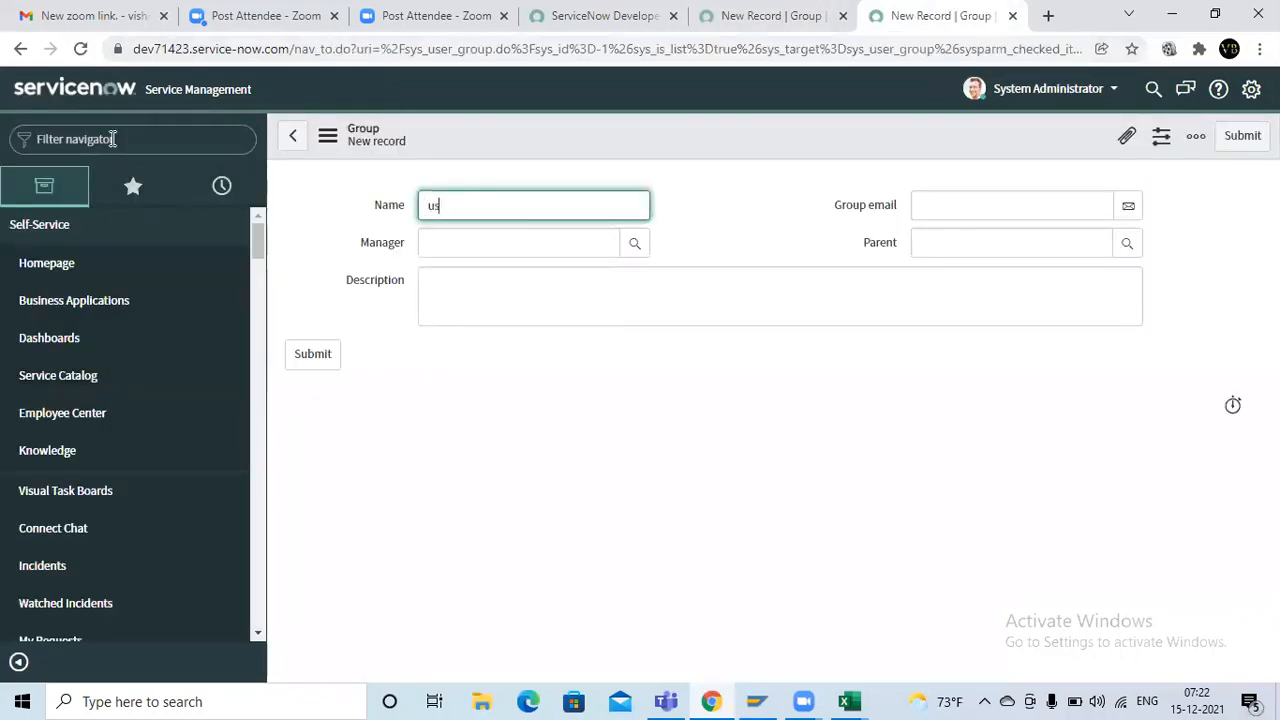
{"action": "type", "text": "er admin"}
{"action": "left_click_drag", "start_coordinate": [487, 205], "coordinate": [349, 202]}
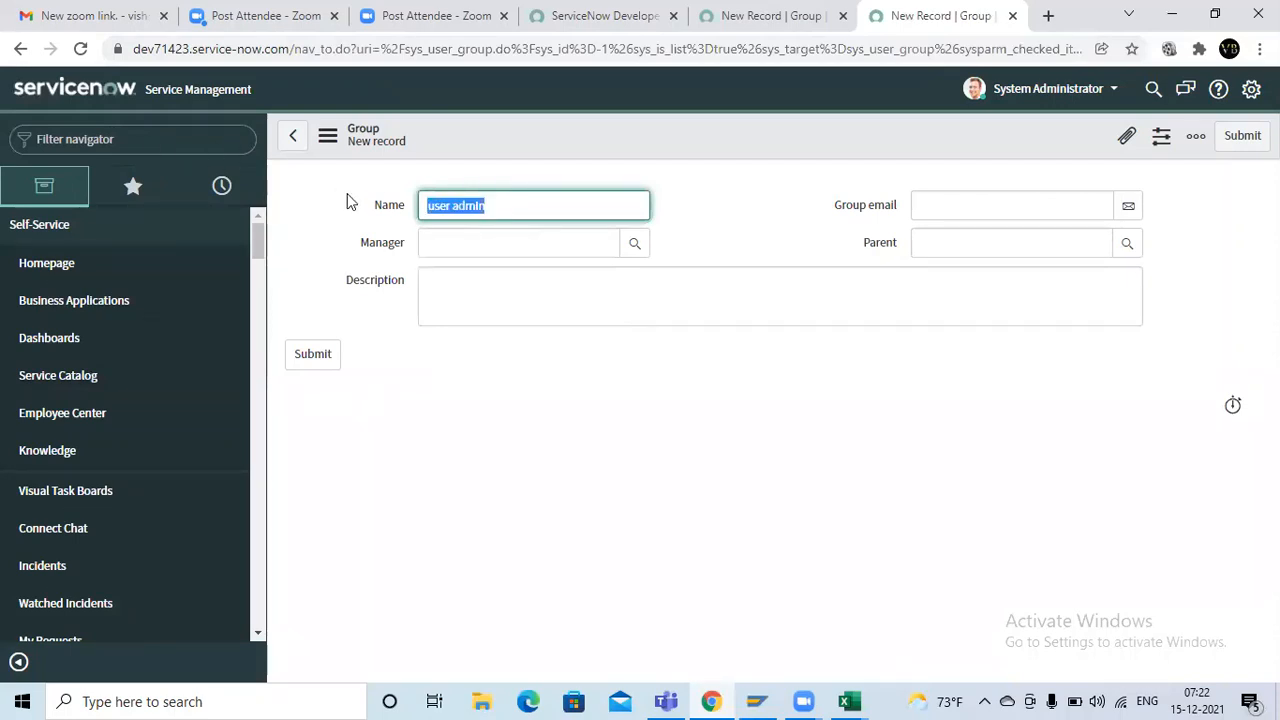
{"action": "key", "text": "BackSpace"}
Filter the navigator for user admin and open a new record from the Users list
{"action": "left_click", "coordinate": [112, 138]}
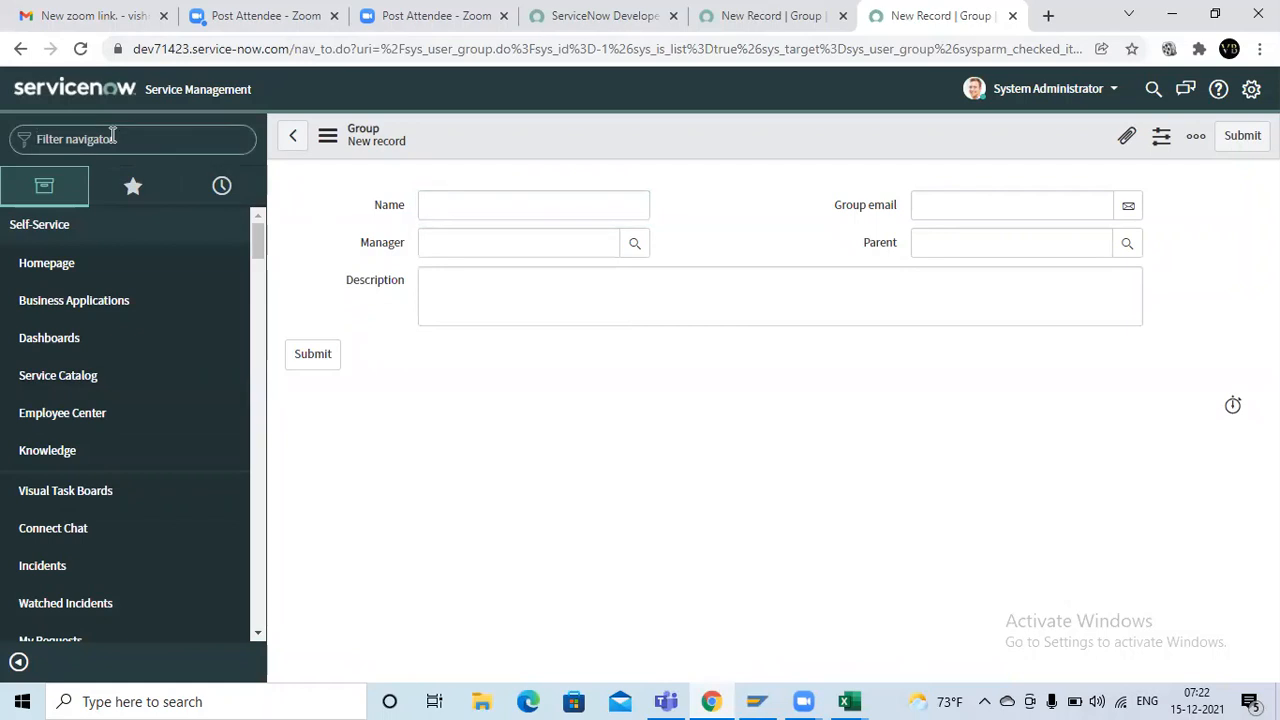
{"action": "type", "text": "user admin"}
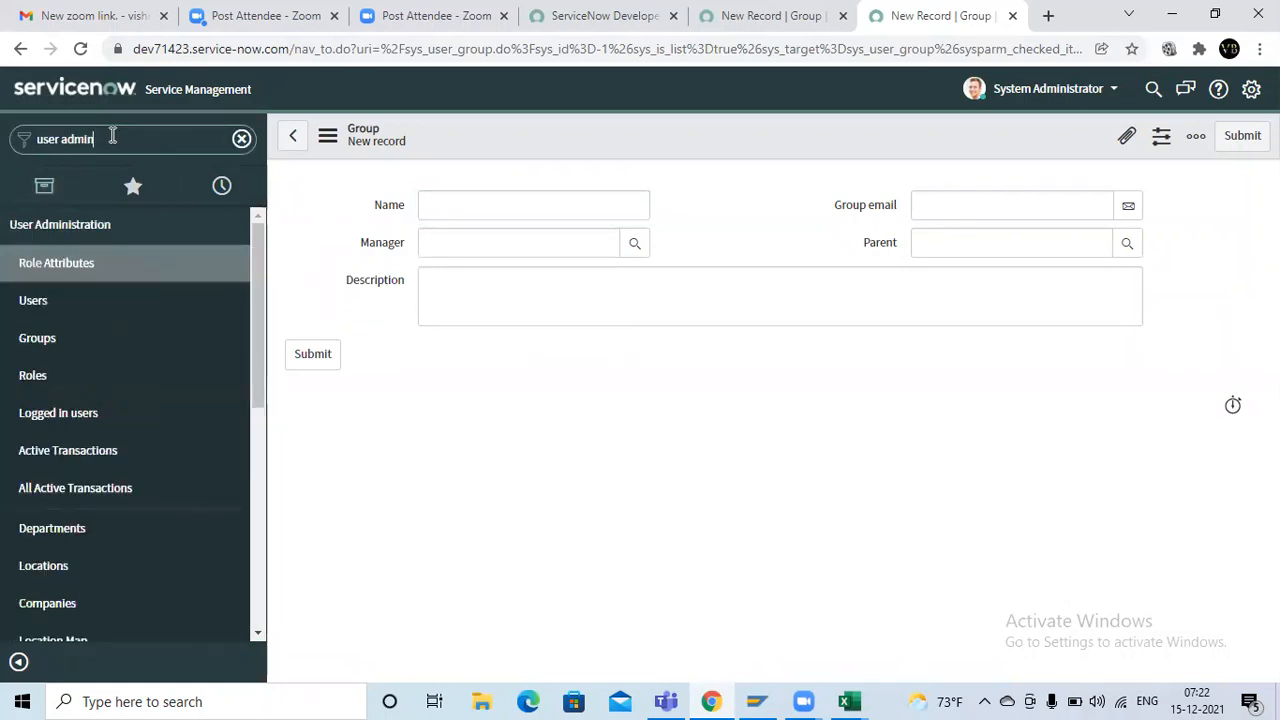
{"action": "left_click", "coordinate": [104, 313]}
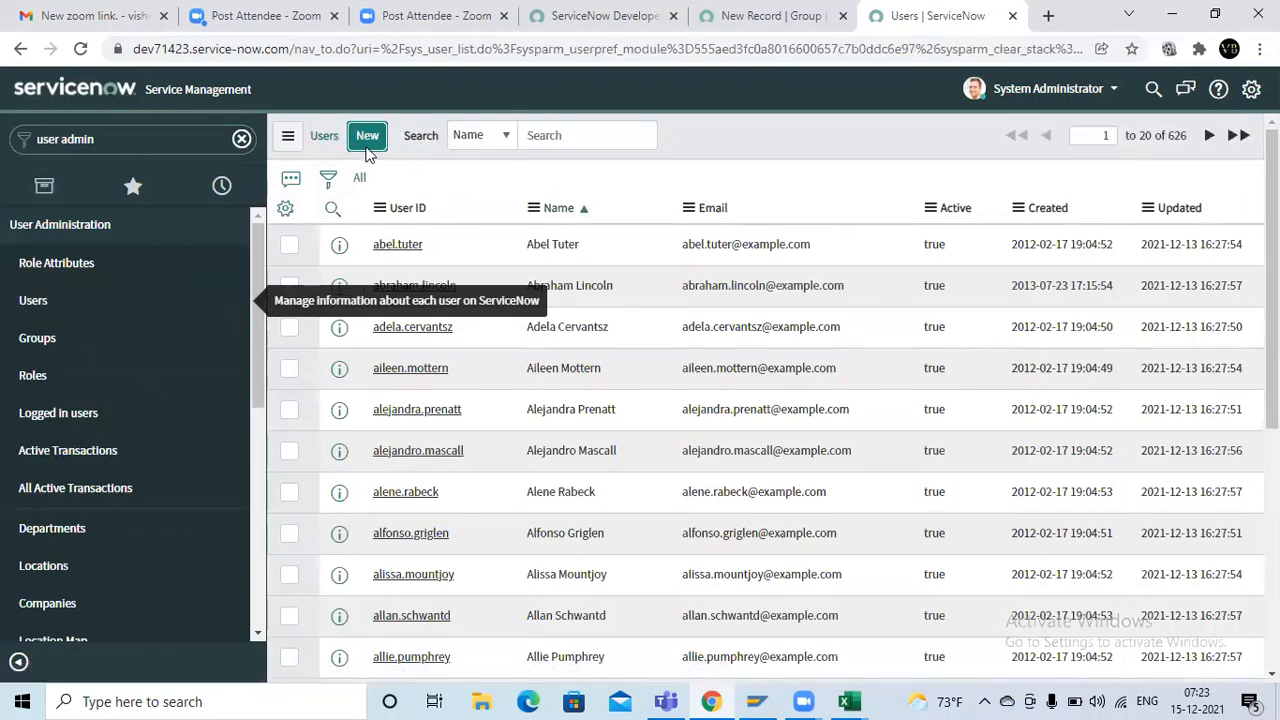
{"action": "left_click", "coordinate": [367, 146]}
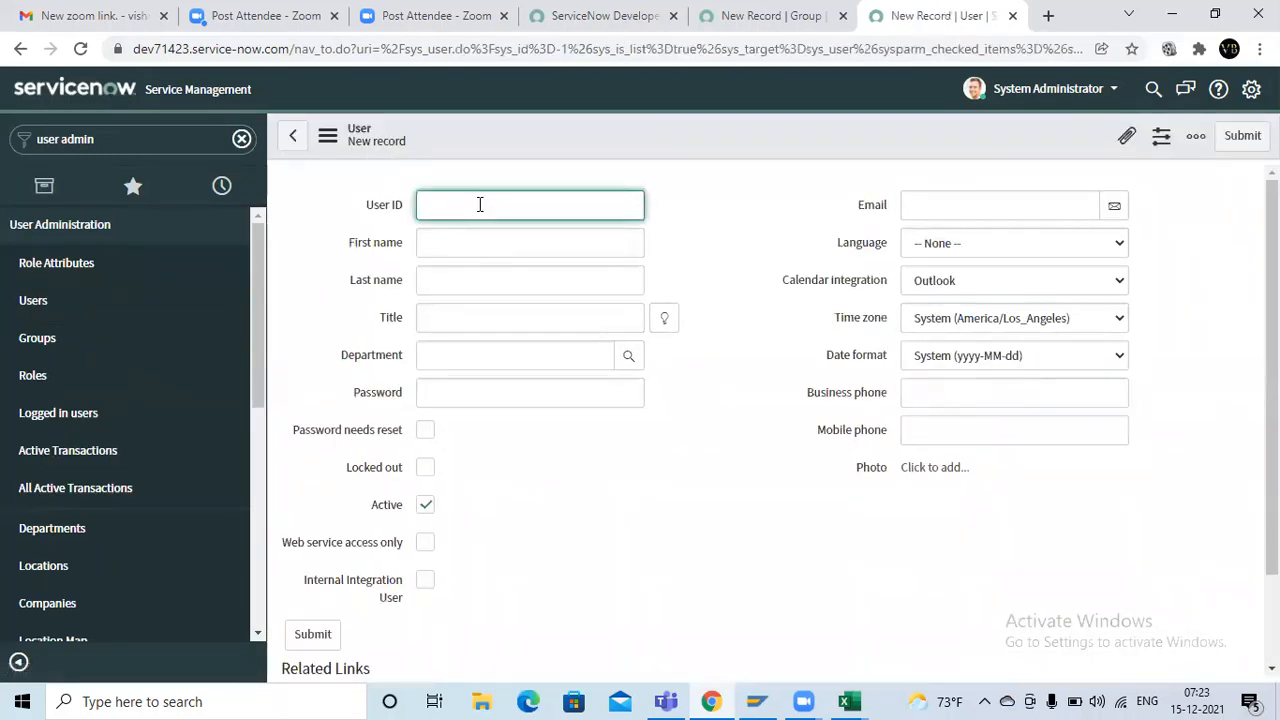
Fill in the manager's user ID, first name, last name and account password in the new user record
{"action": "type", "text": "Madhu123"}
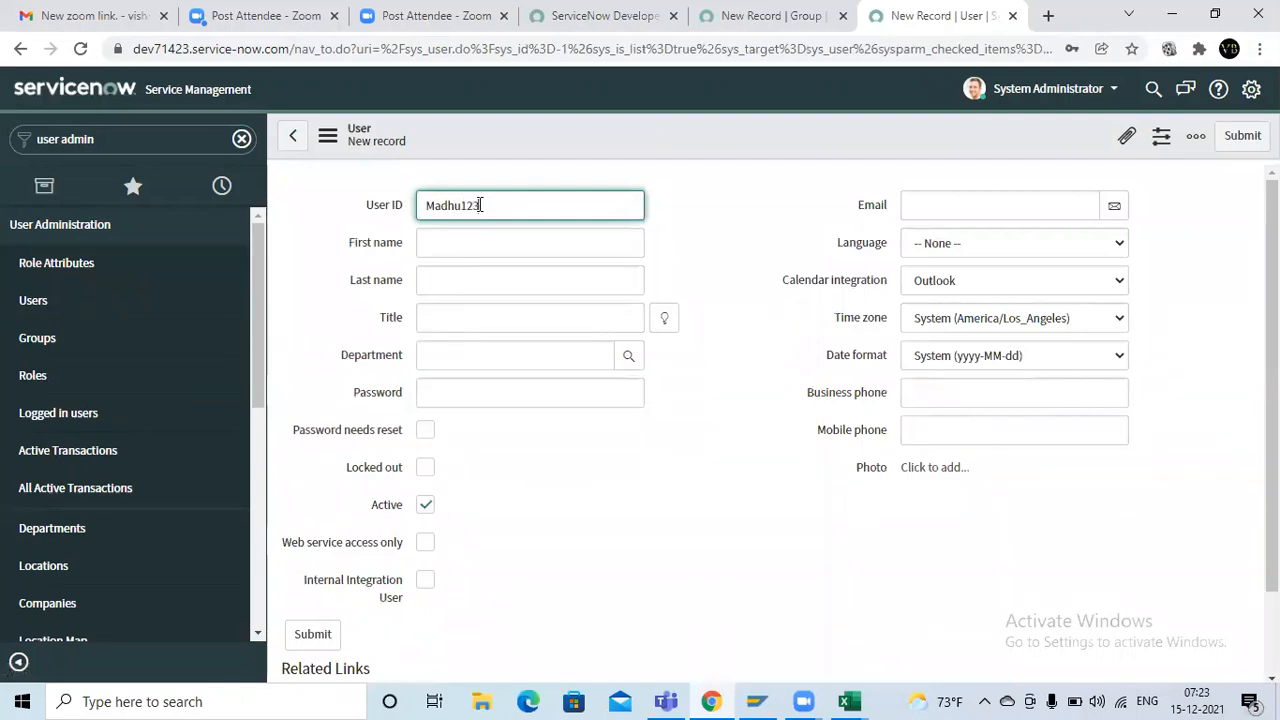
{"action": "left_click", "coordinate": [475, 240]}
{"action": "type", "text": "Ma"}
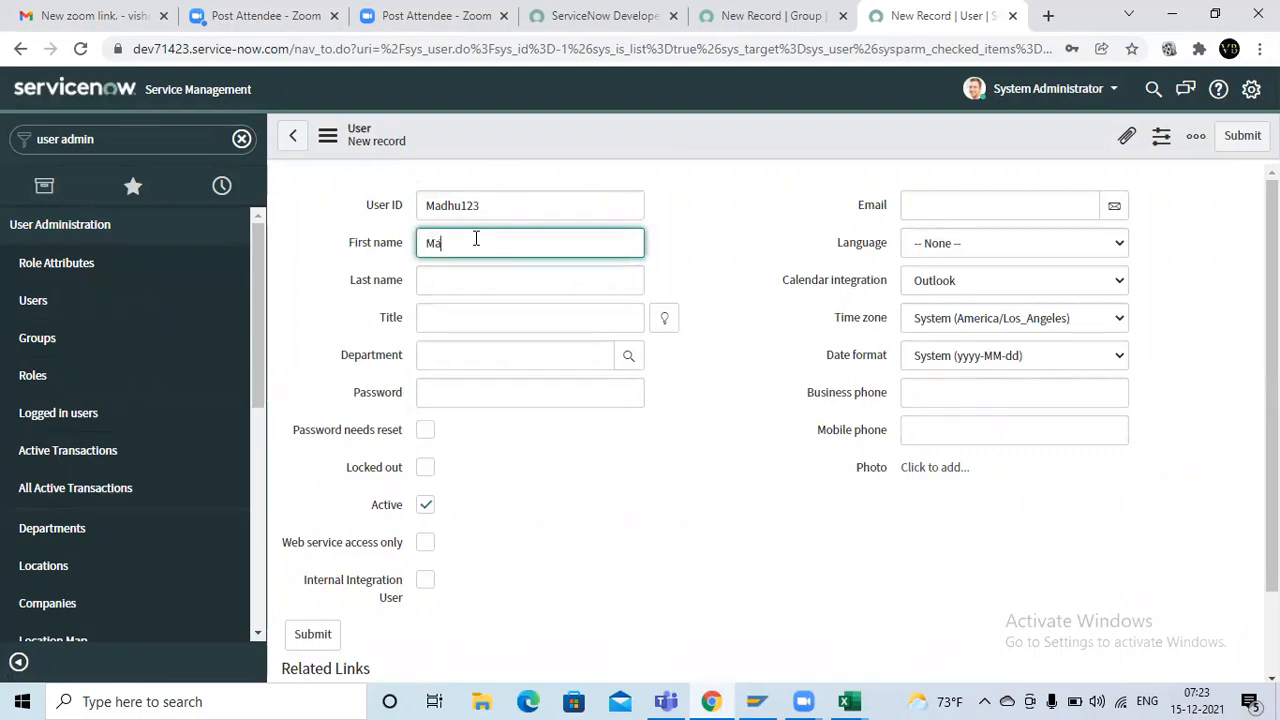
{"action": "type", "text": "dhu"}
{"action": "key", "text": "ctrl+a"}
{"action": "key", "text": "ctrl+c"}
{"action": "key", "text": "Tab"}
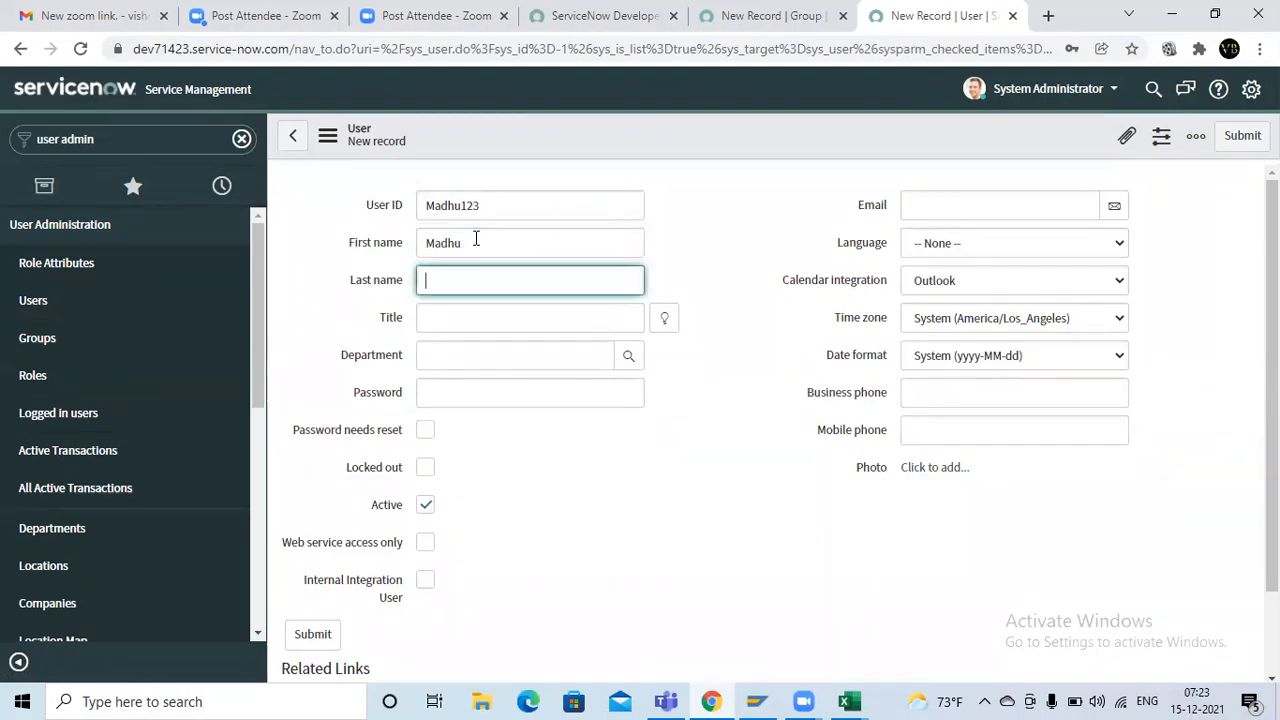
{"action": "key", "text": "ctrl+v"}
{"action": "left_click", "coordinate": [466, 392]}
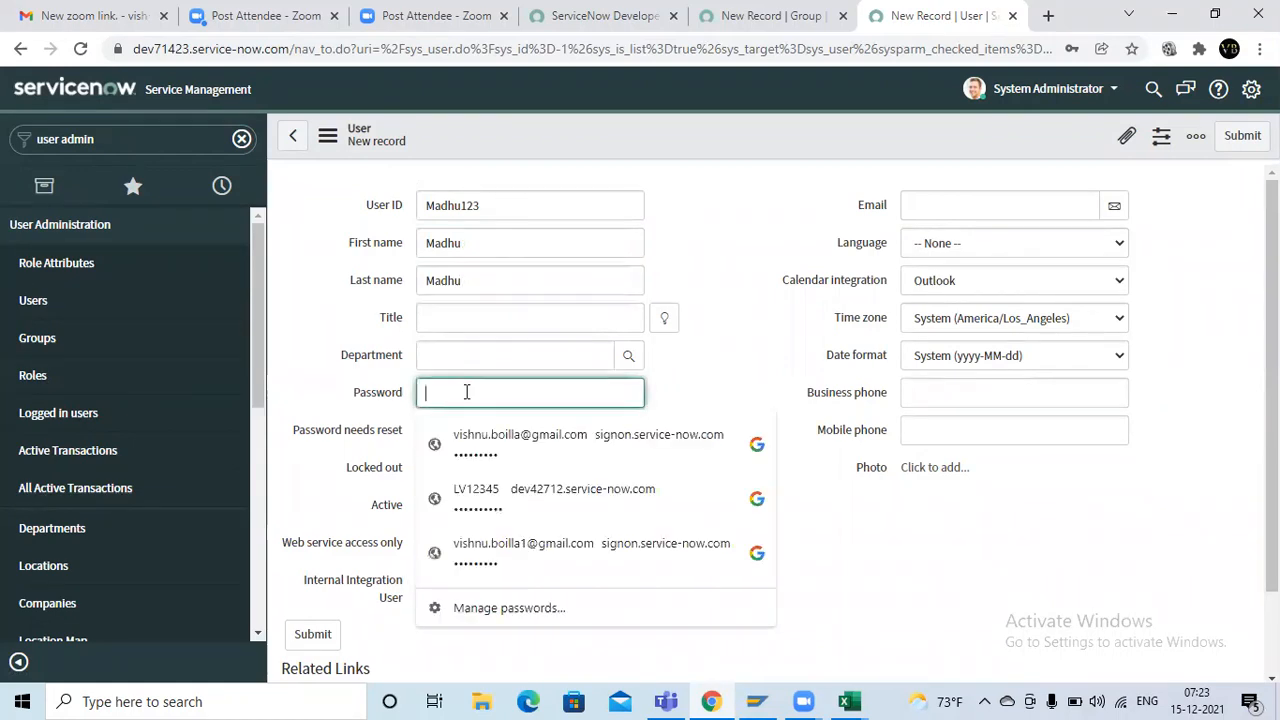
{"action": "type", "text": "••••"}
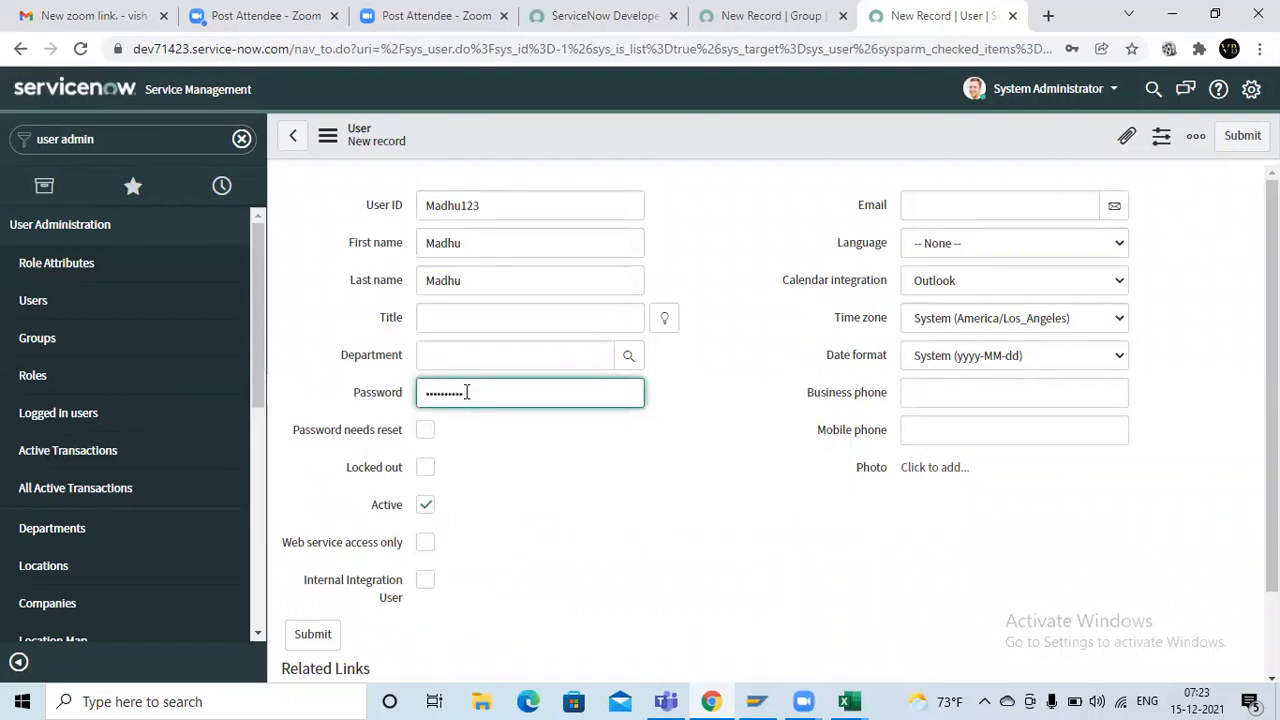
Switch to the Book1 workbook in Excel and add a new worksheet for the login details
{"action": "key", "text": "super+r"}
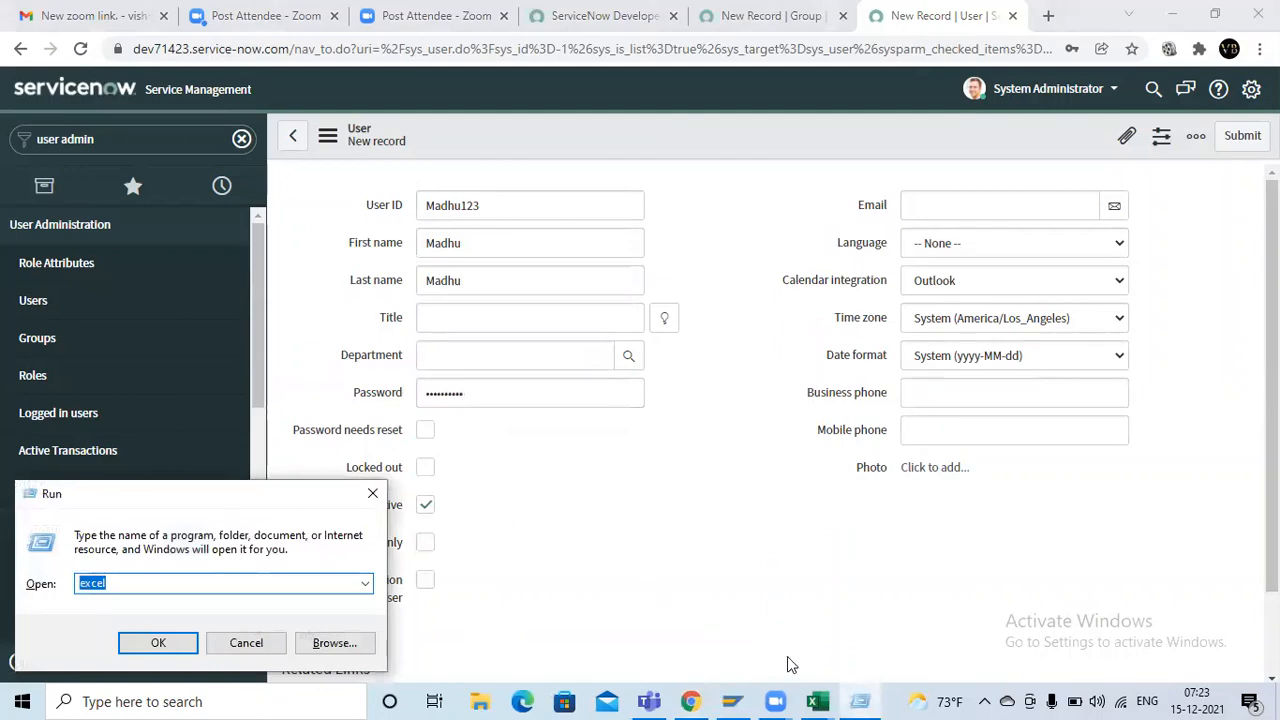
{"action": "left_click", "coordinate": [818, 700]}
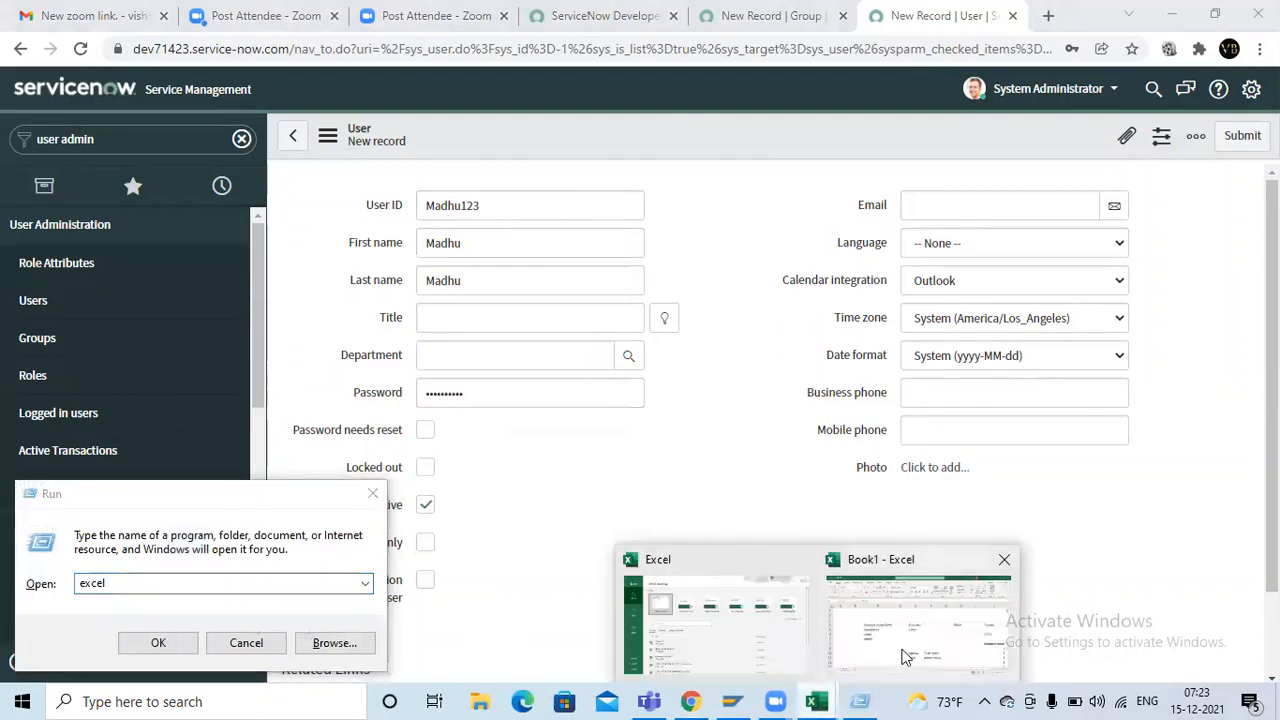
{"action": "left_click", "coordinate": [902, 651]}
{"action": "left_click", "coordinate": [194, 650]}
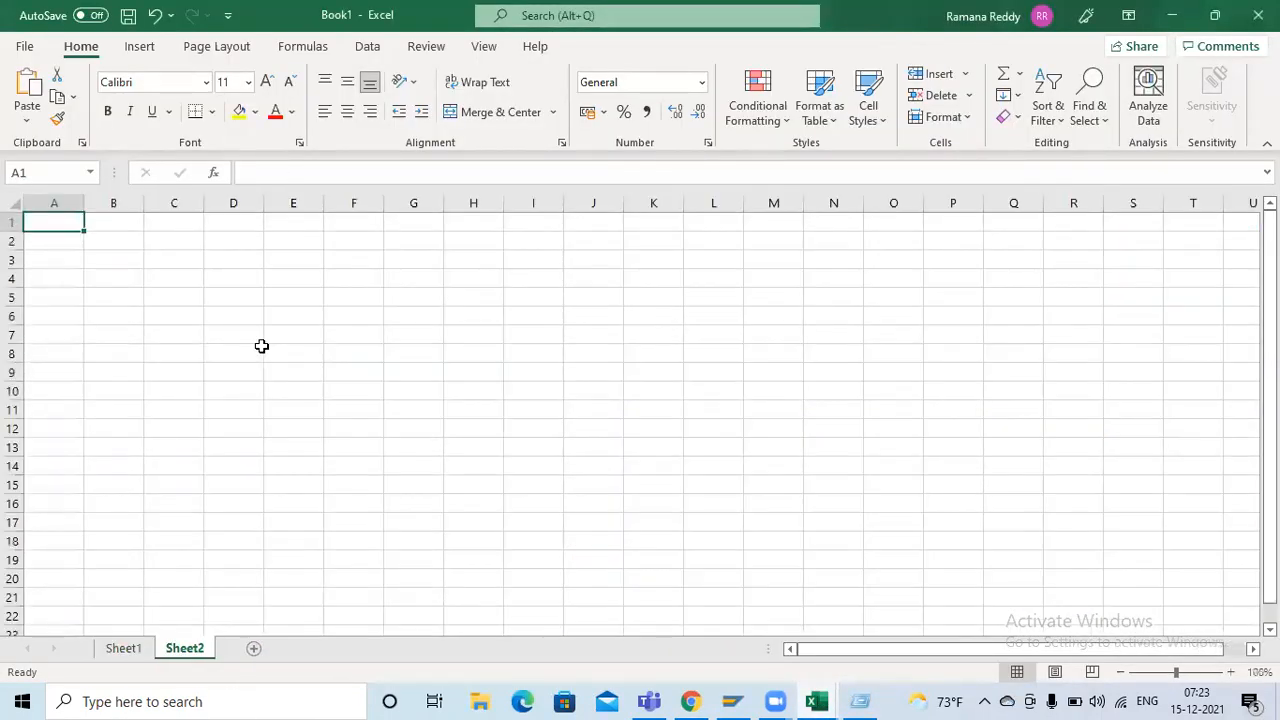
{"action": "left_click", "coordinate": [260, 349]}
{"action": "scroll", "coordinate": [151, 273], "scroll_direction": "up", "scroll_amount": 3, "text": "ctrl"}
{"action": "left_click", "coordinate": [72, 235]}
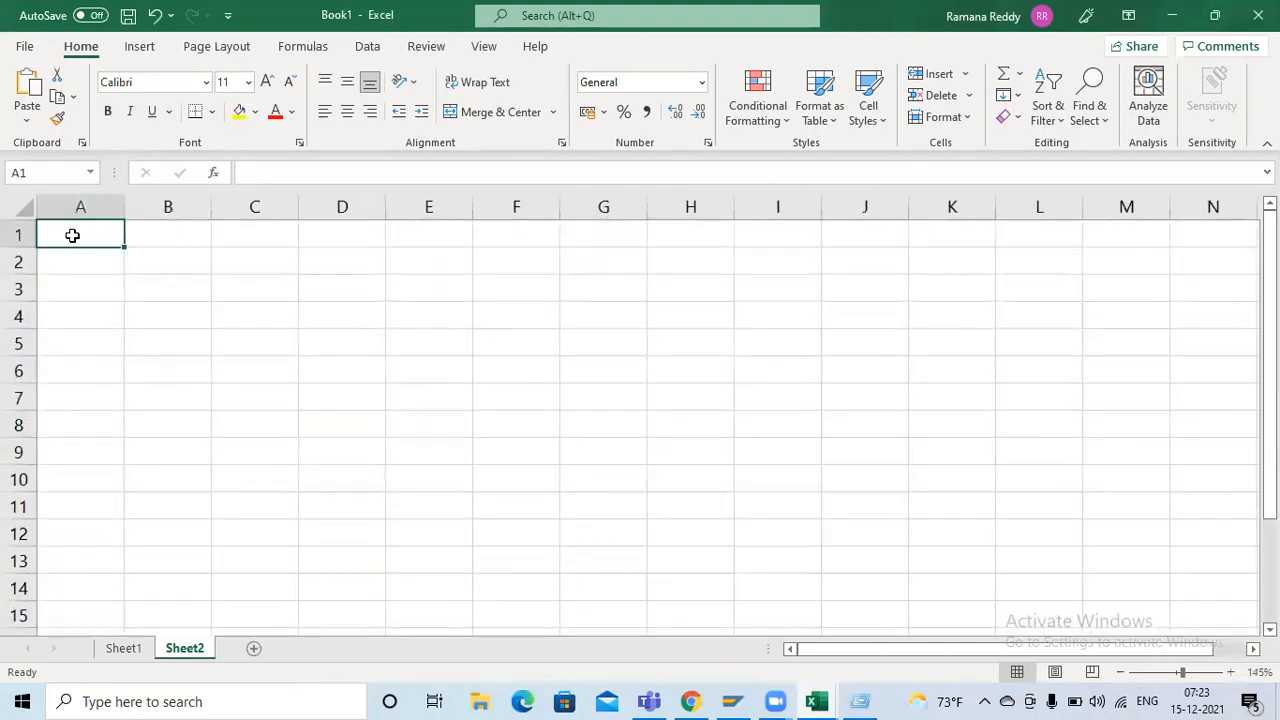
Label the manager's login row with Manager in A1 and UN in B1
{"action": "type", "text": "Manager"}
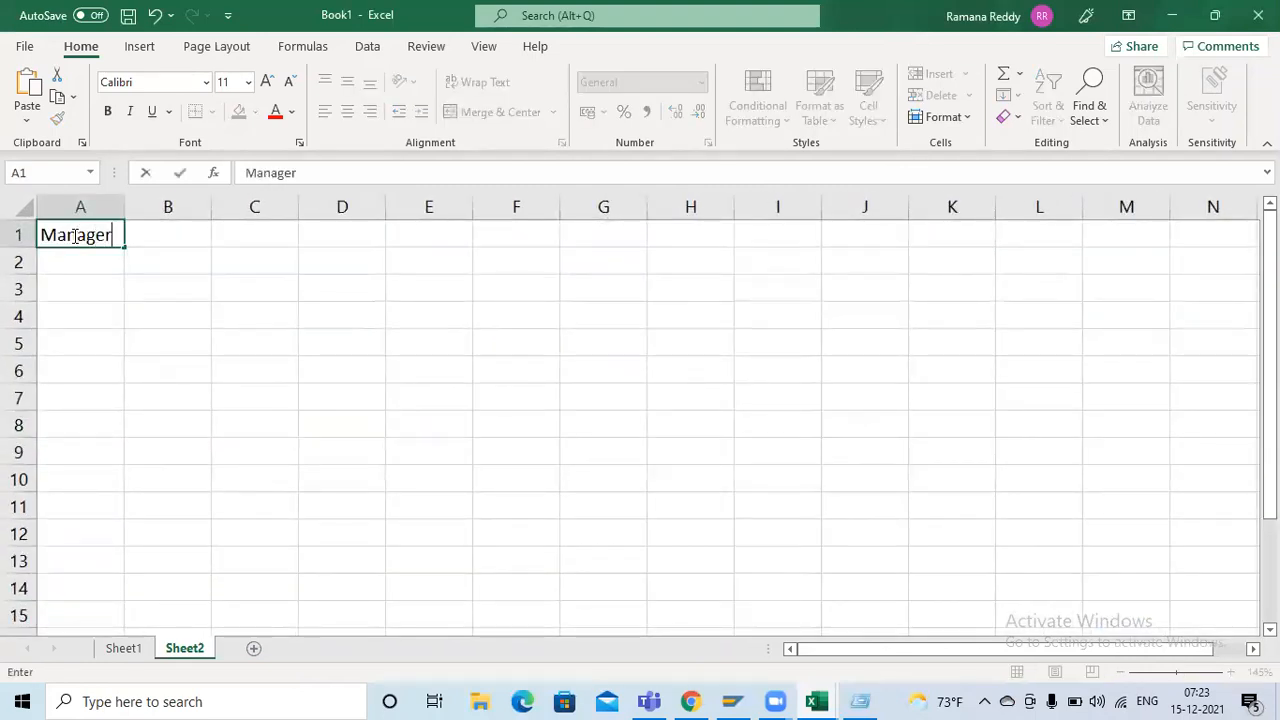
{"action": "key", "text": "Tab"}
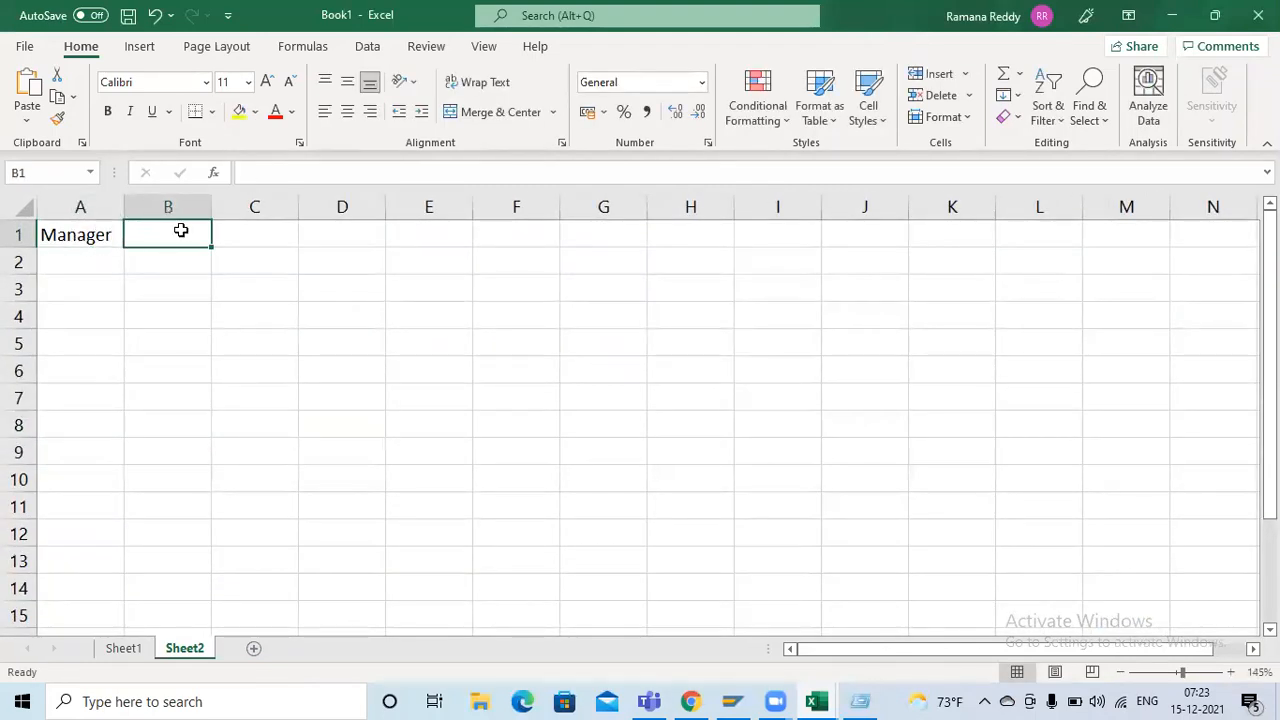
{"action": "type", "text": "UN"}
{"action": "key", "text": "Tab"}
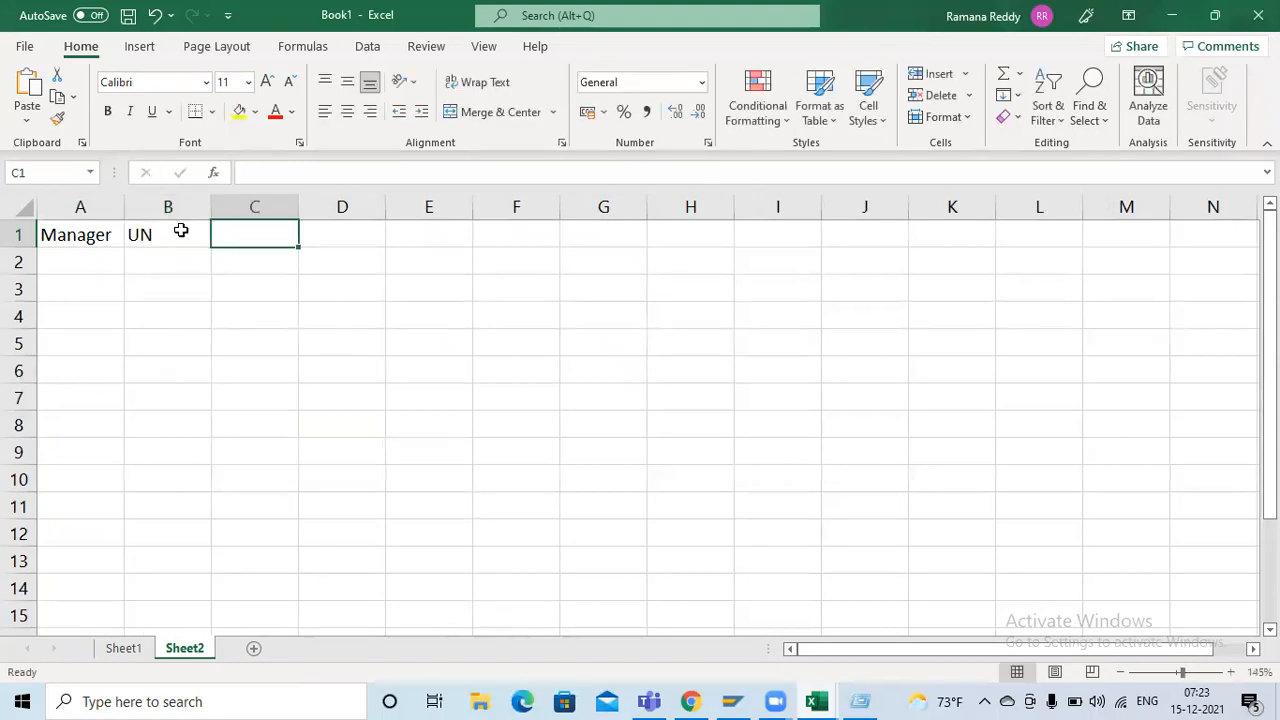
Copy the manager's user ID from the ServiceNow user record into cell C1 beside the UN label
{"action": "key", "text": "super+r"}
{"action": "key", "text": "alt+Tab"}
{"action": "key", "text": "alt+Tab"}
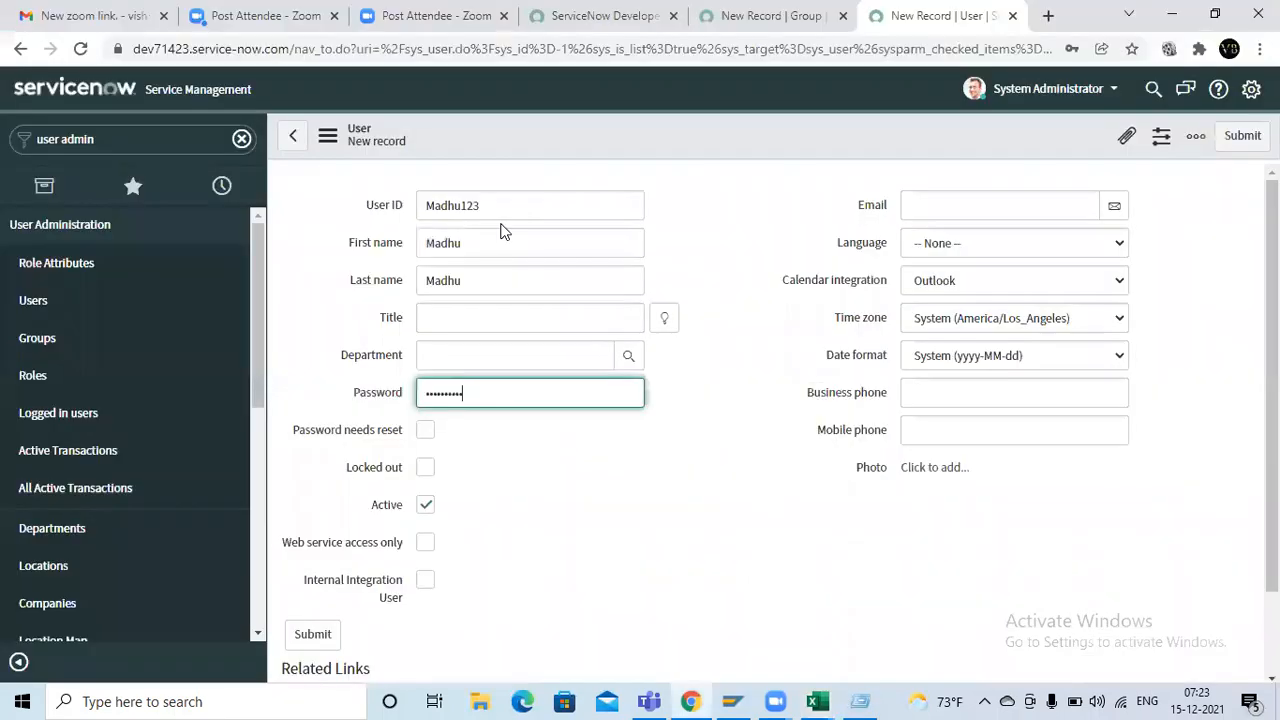
{"action": "left_click_drag", "start_coordinate": [505, 207], "coordinate": [325, 203]}
{"action": "key", "text": "ctrl+c"}
{"action": "key", "text": "alt+Tab"}
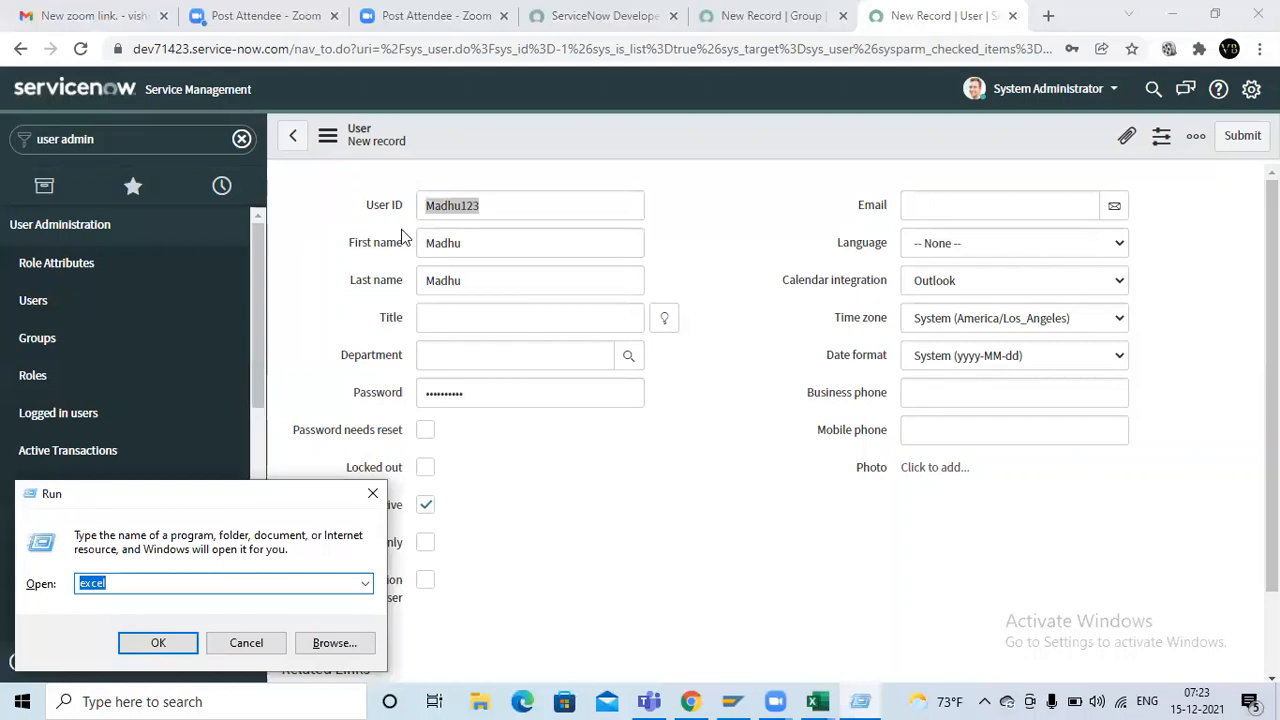
{"action": "key", "text": "alt+Tab"}
{"action": "key", "text": "alt+Tab"}
{"action": "key", "text": "ctrl+v"}
{"action": "left_click", "coordinate": [164, 267]}
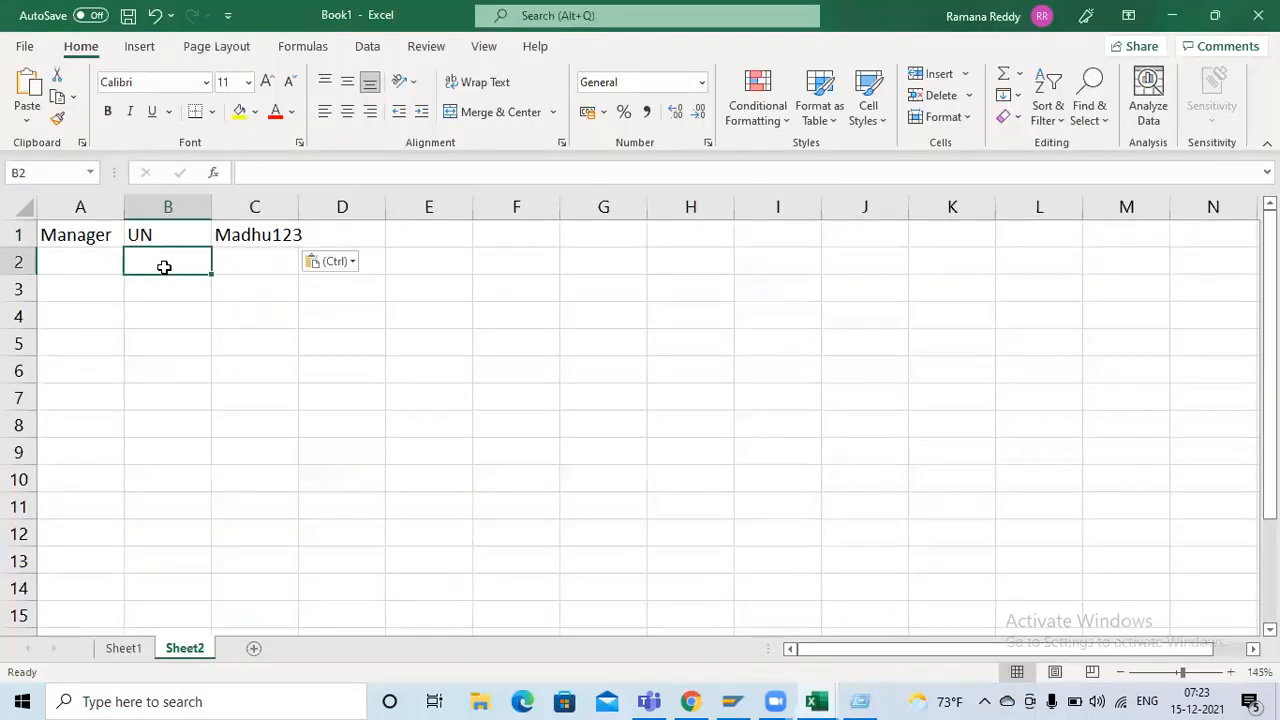
Label cell B2 with pw, directly under the UN label
{"action": "type", "text": "pq"}
{"action": "key", "text": "BackSpace"}
{"action": "type", "text": "w"}
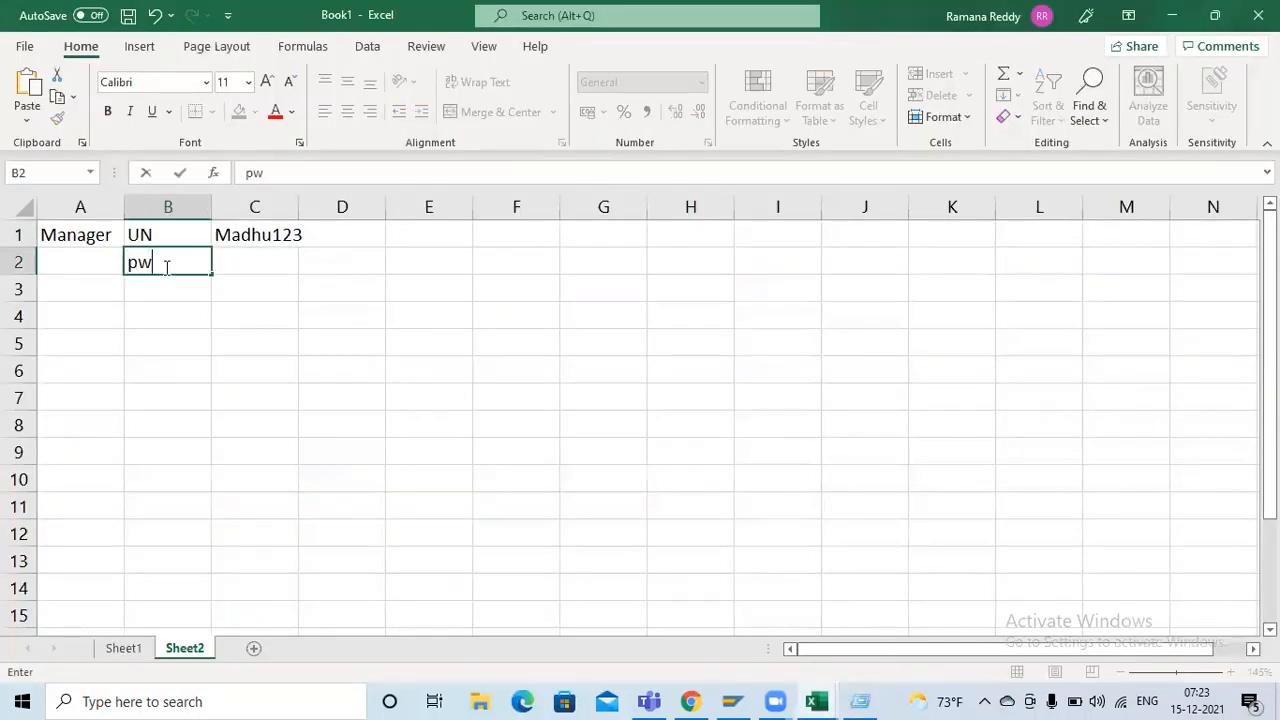
{"action": "key", "text": "Tab"}
Switch to the new user record in ServiceNow and re-enter the manager's account password
{"action": "key", "text": "super+r"}
{"action": "key", "text": "alt+Tab"}
{"action": "key", "text": "alt+Tab"}
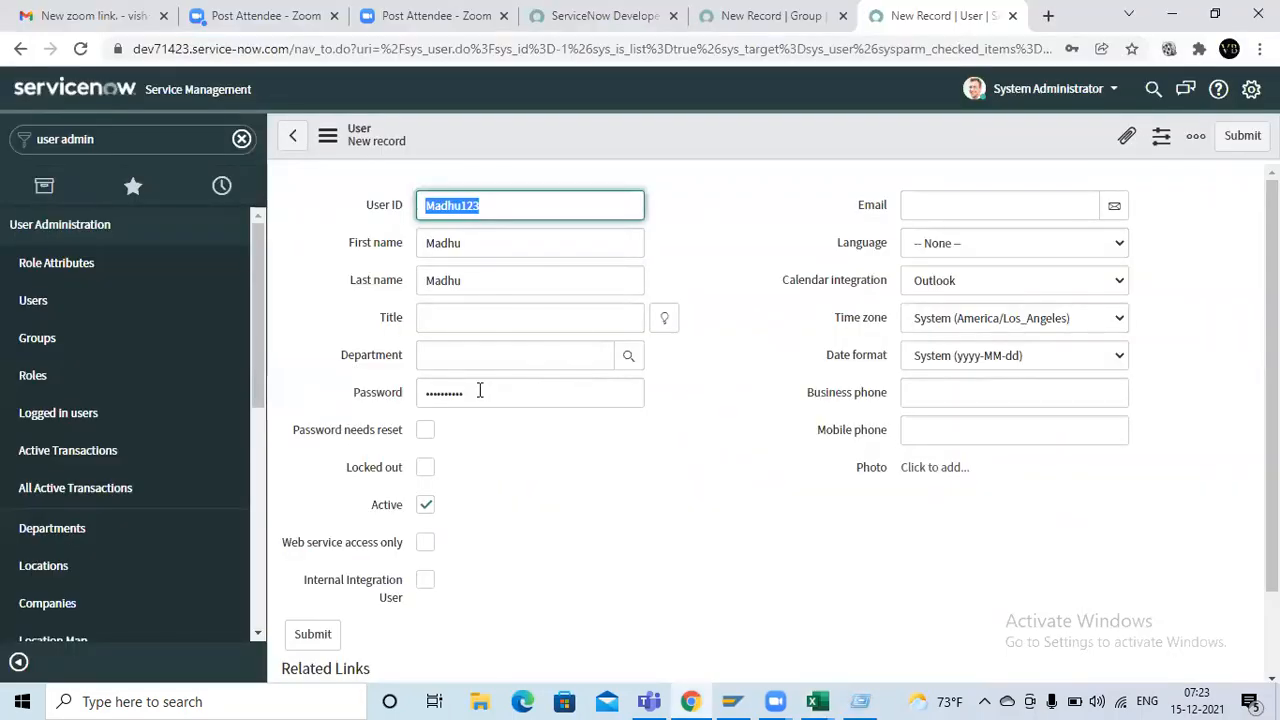
{"action": "left_click", "coordinate": [480, 390]}
{"action": "key", "text": "BackSpace"}
{"action": "key", "text": "BackSpace"}
{"action": "key", "text": "BackSpace"}
{"action": "key", "text": "BackSpace"}
{"action": "key", "text": "BackSpace"}
{"action": "key", "text": "BackSpace"}
{"action": "key", "text": "BackSpace"}
{"action": "key", "text": "BackSpace"}
{"action": "key", "text": "BackSpace"}
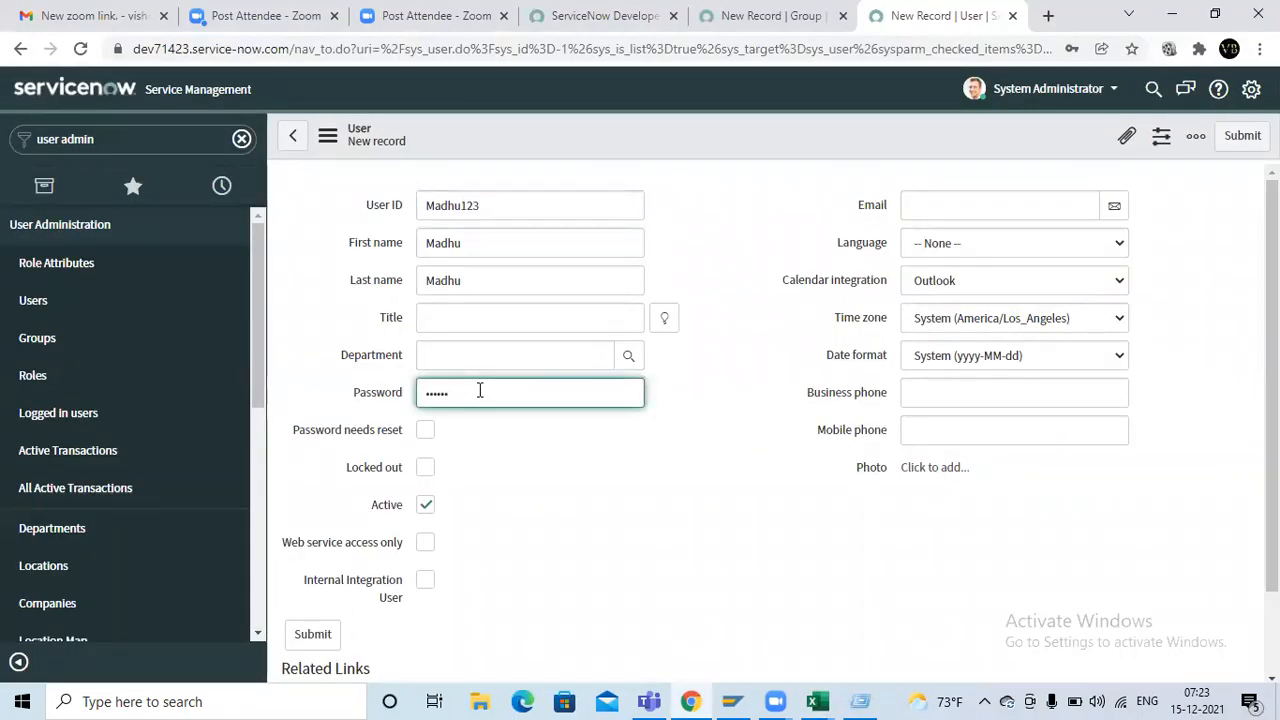
{"action": "key", "text": "Escape"}
{"action": "type", "text": "••••••••••"}
Switch to the Excel workbook and record the manager's account password in cell C2 beside the pw label
{"action": "key", "text": "super+r"}
{"action": "key", "text": "alt+Tab"}
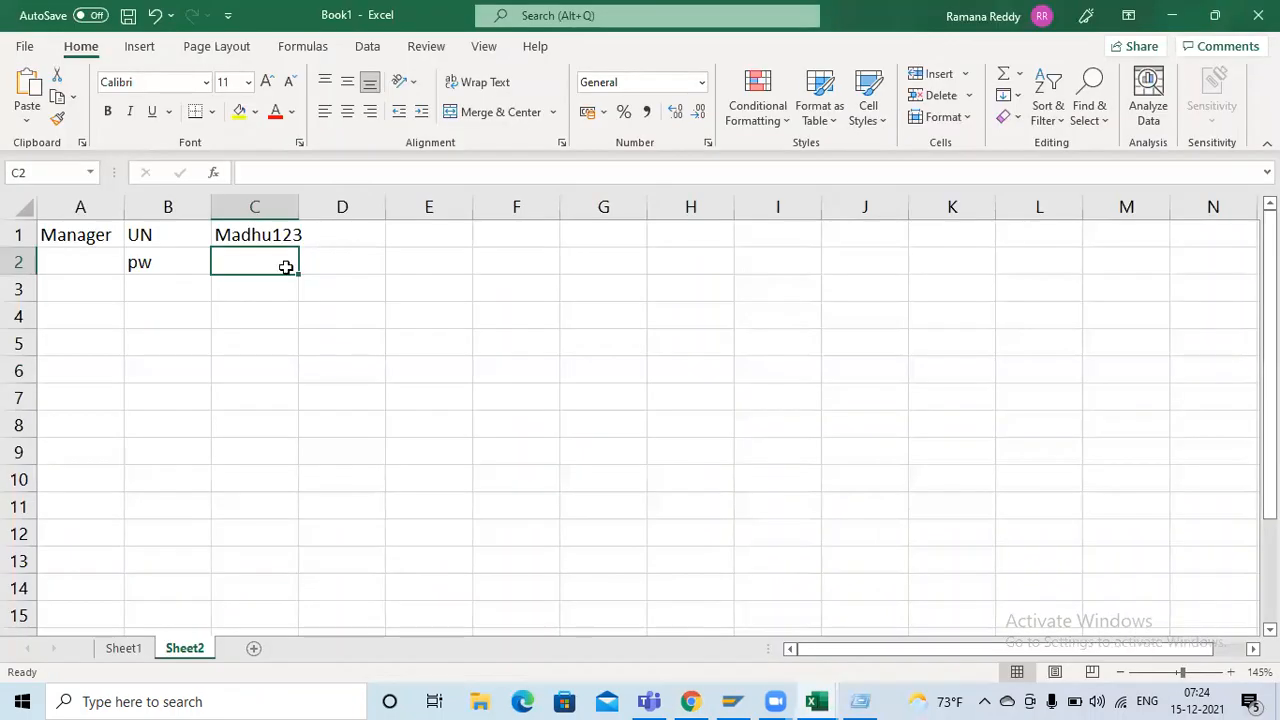
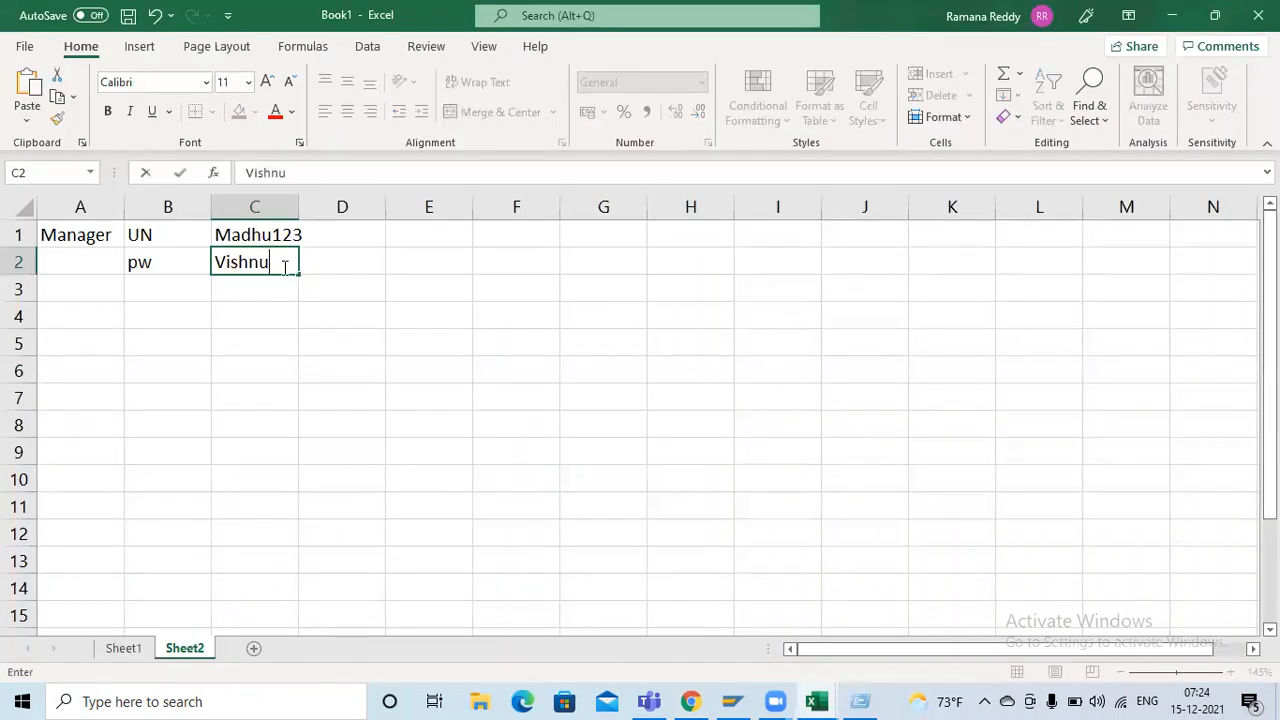
{"action": "key", "text": "Tab"}
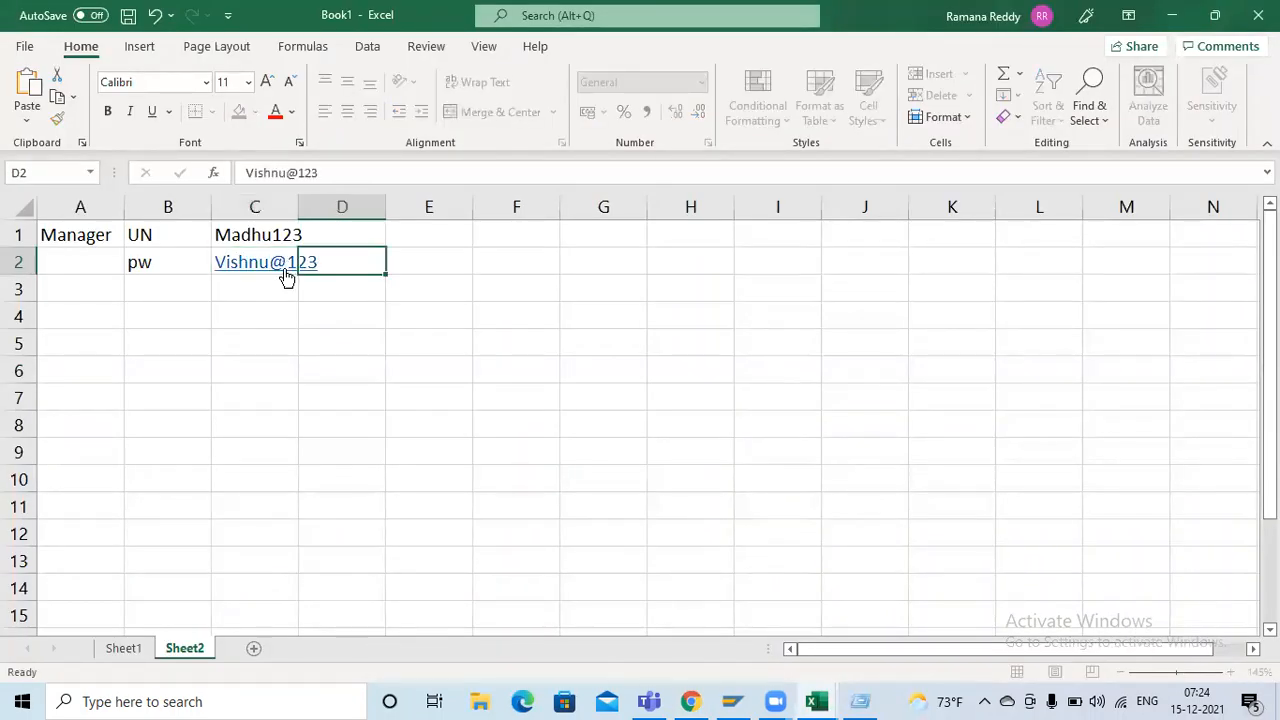
{"action": "key", "text": "Tab"}
Return to the new user record in ServiceNow and fill in the manager's e-mail address
{"action": "key", "text": "super+r"}
{"action": "key", "text": "alt+Tab"}
{"action": "key", "text": "Tab"}
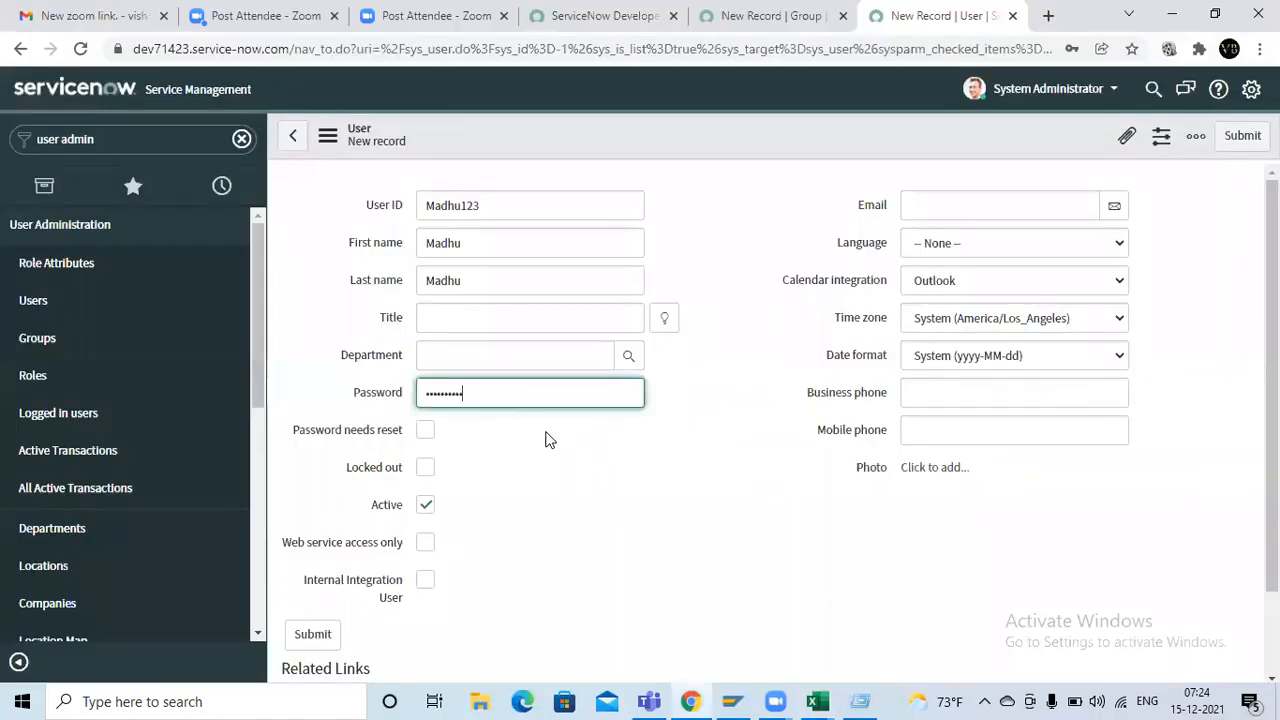
{"action": "scroll", "coordinate": [554, 489], "scroll_direction": "down", "scroll_amount": 1}
{"action": "scroll", "coordinate": [780, 452], "scroll_direction": "up", "scroll_amount": 1}
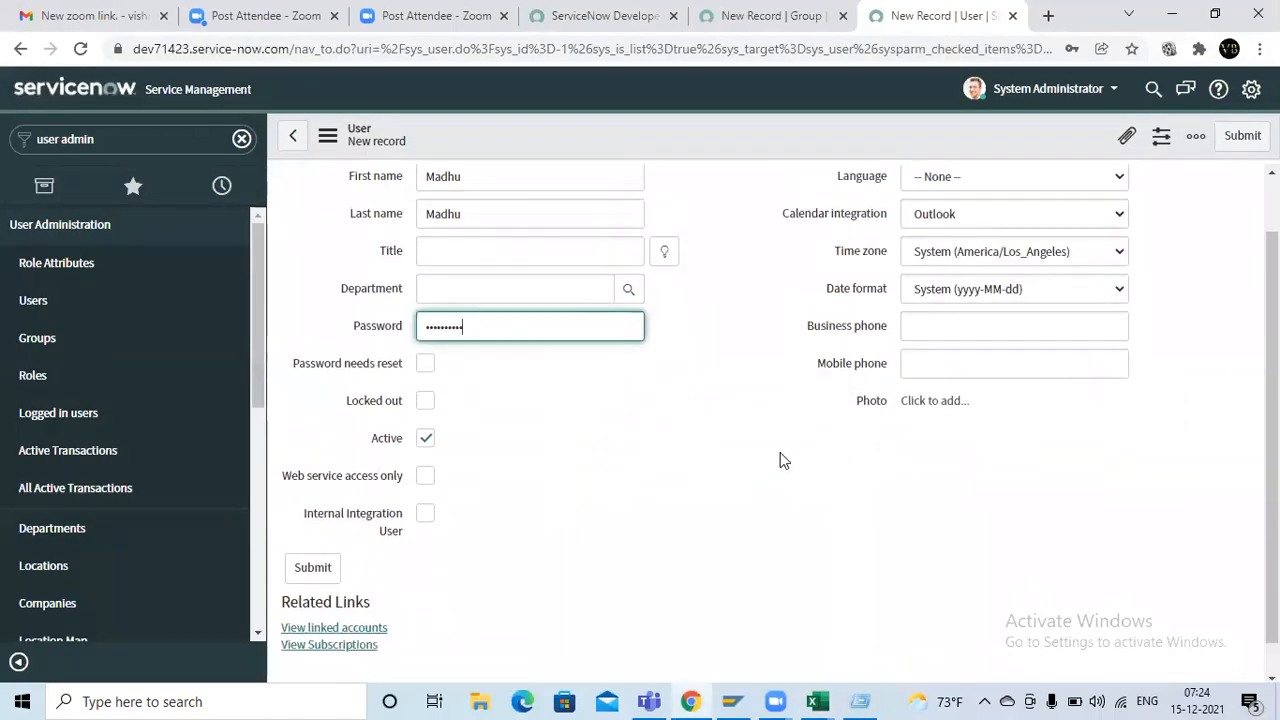
{"action": "left_click", "coordinate": [961, 206]}
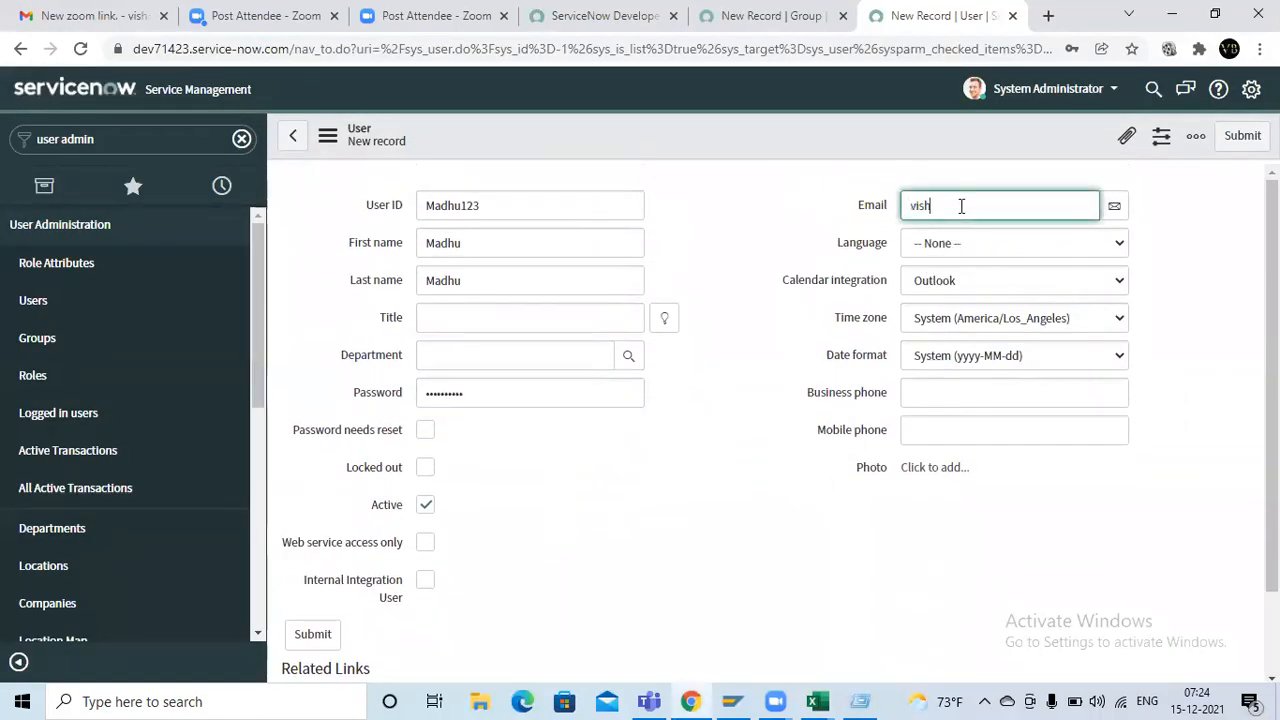
{"action": "key", "text": "Tab"}
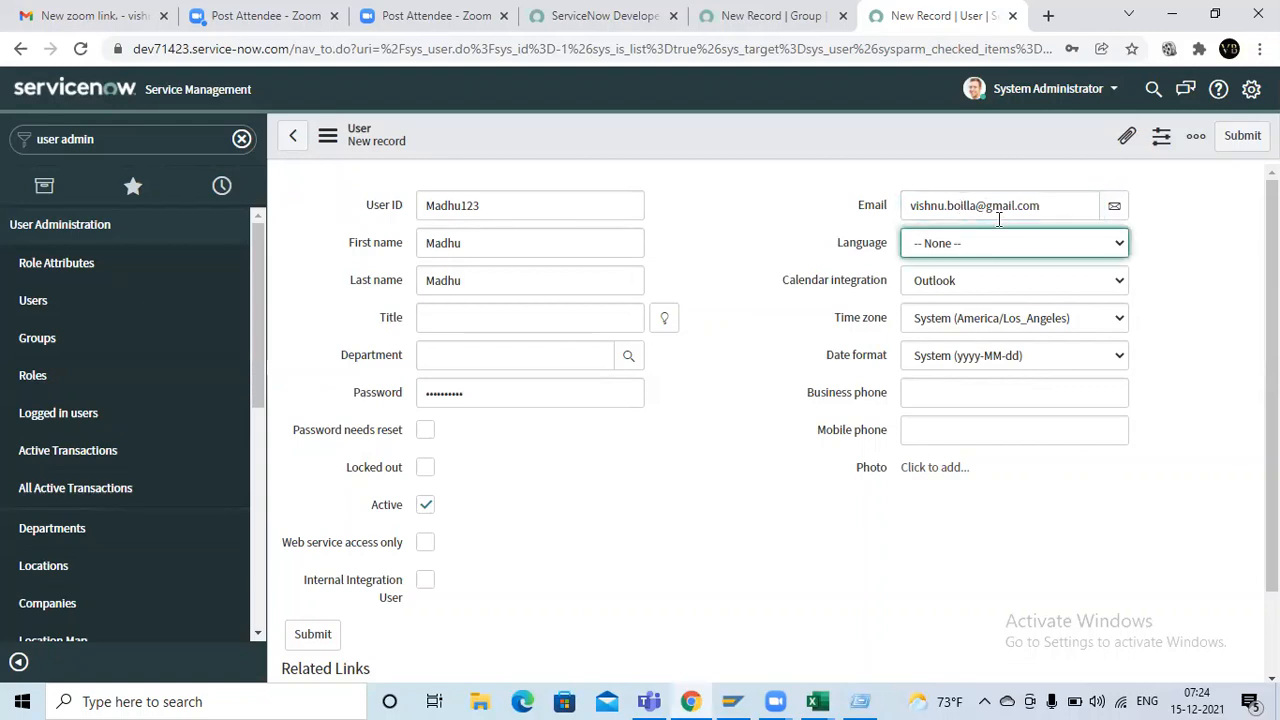
Leave the language and calendar options at their defaults and submit the new user record
{"action": "left_click", "coordinate": [1042, 246]}
{"action": "left_click", "coordinate": [992, 287]}
{"action": "scroll", "coordinate": [769, 477], "scroll_direction": "down", "scroll_amount": 1}
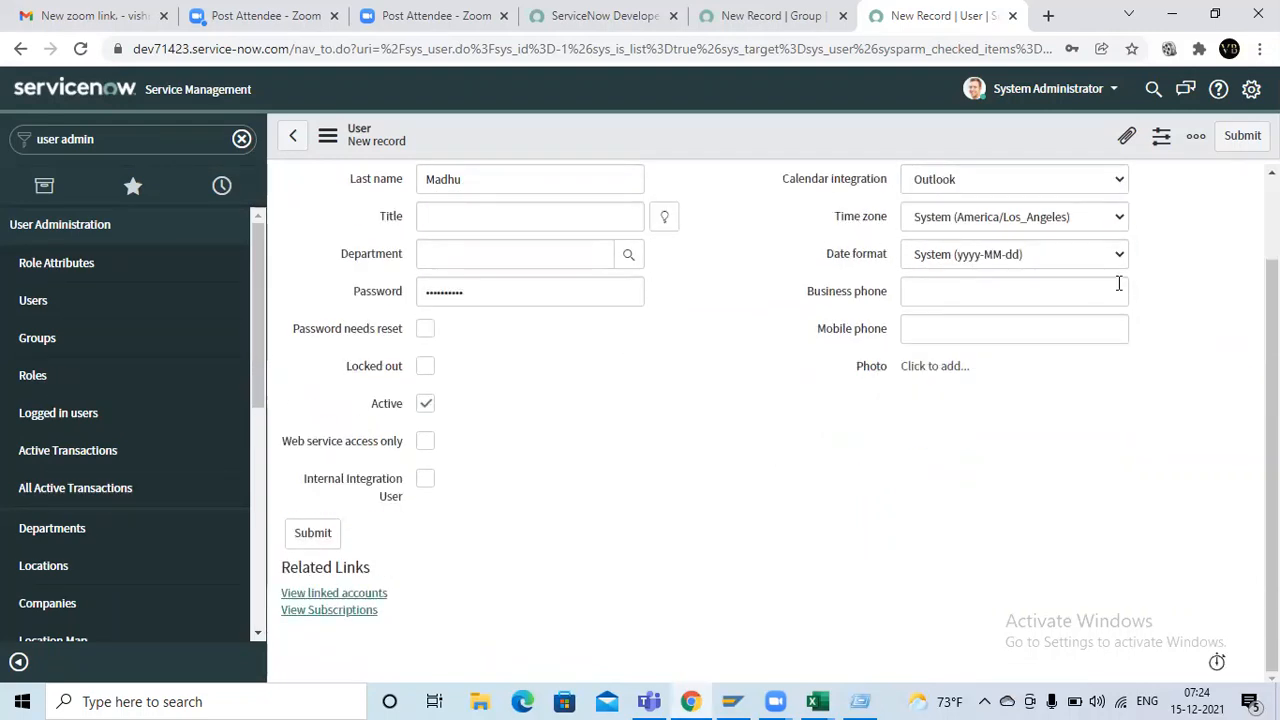
{"action": "left_click", "coordinate": [1241, 135]}
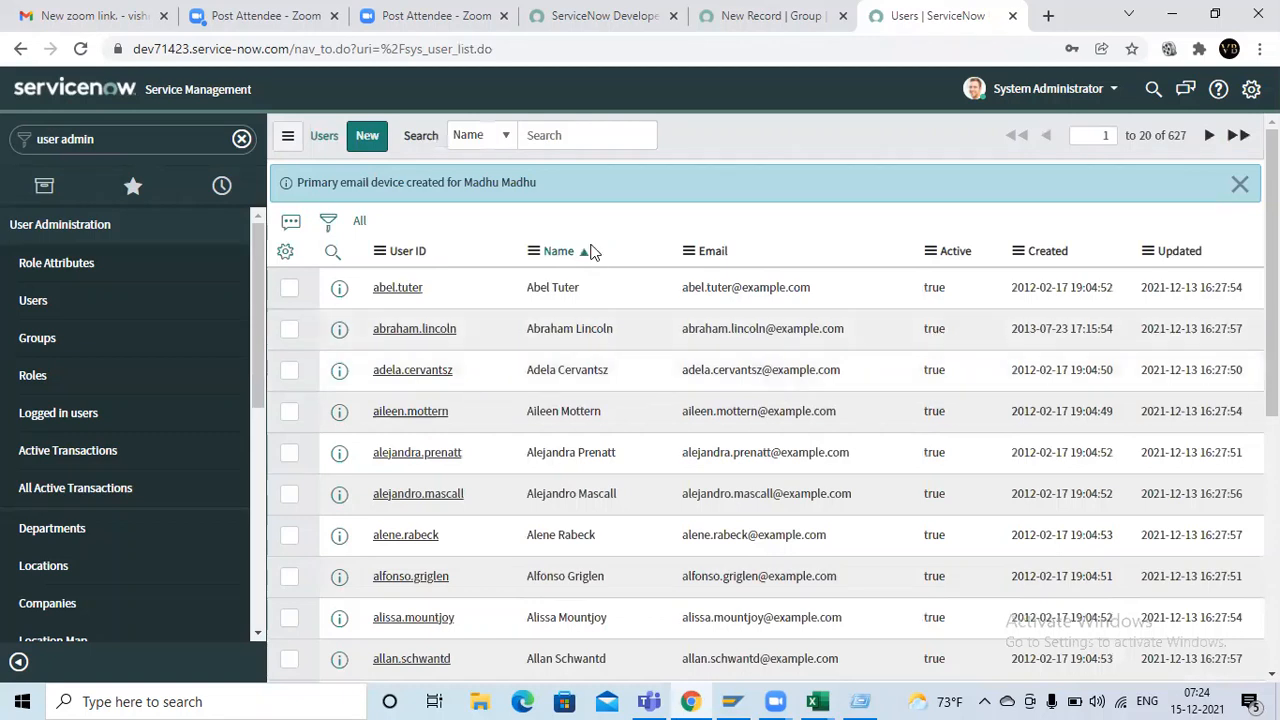
Switch to the browser tab with the unsaved group and start a fresh group record from the Groups list
{"action": "left_click", "coordinate": [775, 12]}
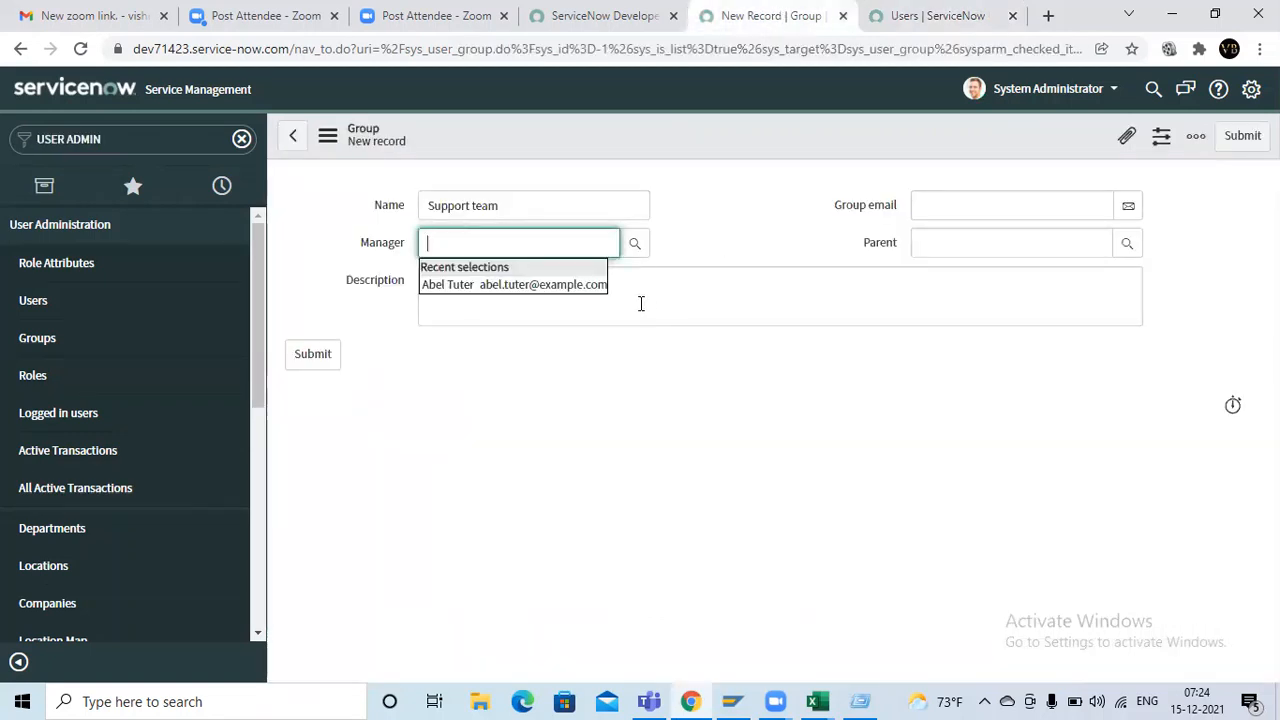
{"action": "left_click", "coordinate": [88, 338]}
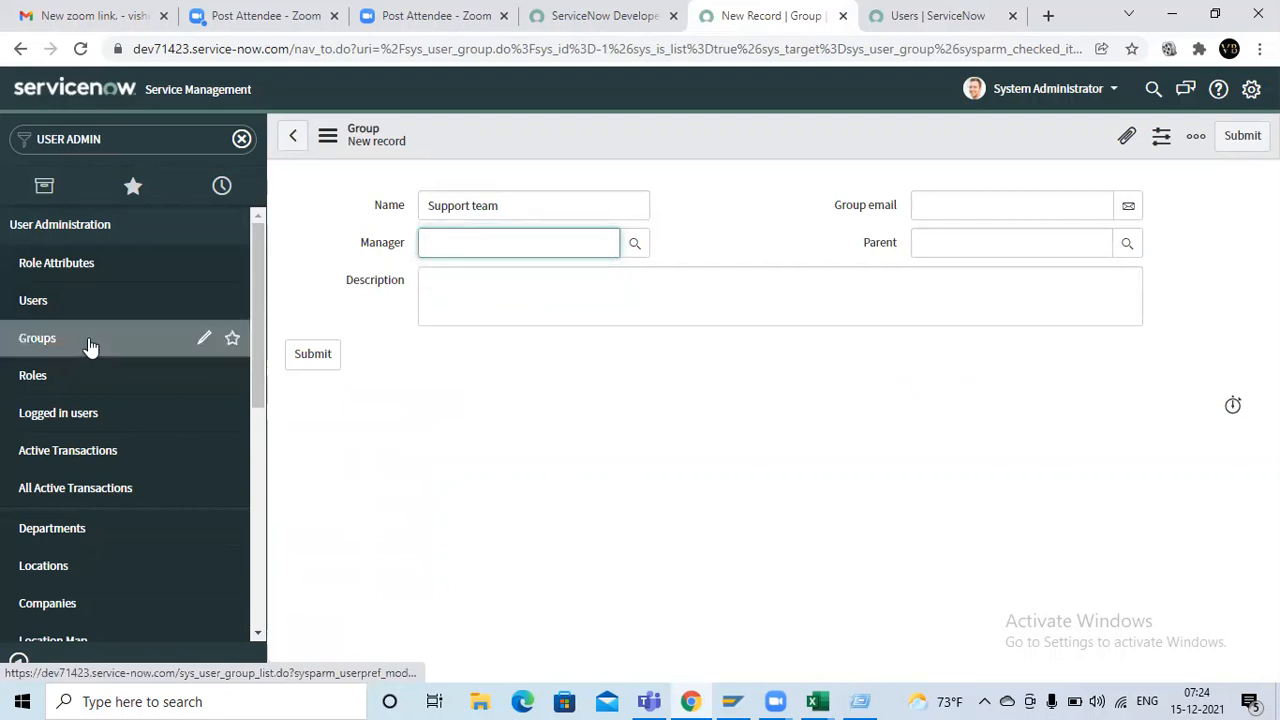
{"action": "left_click", "coordinate": [740, 165]}
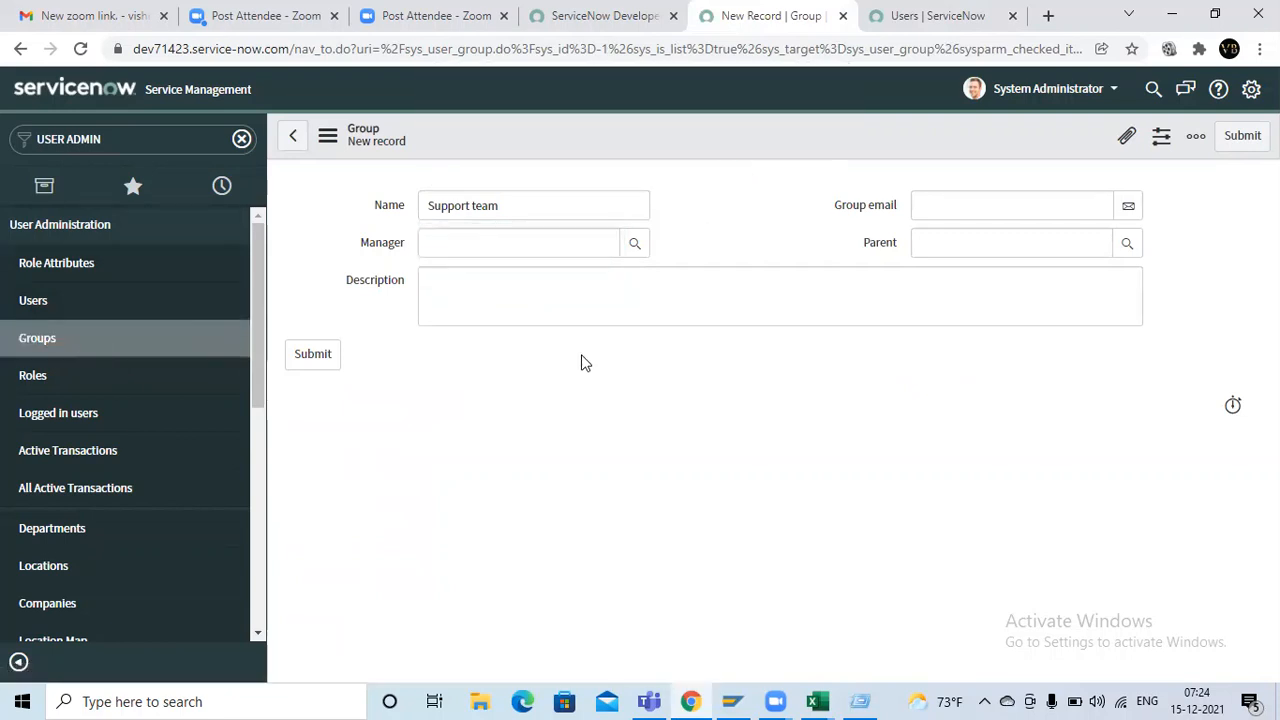
{"action": "left_click", "coordinate": [376, 135]}
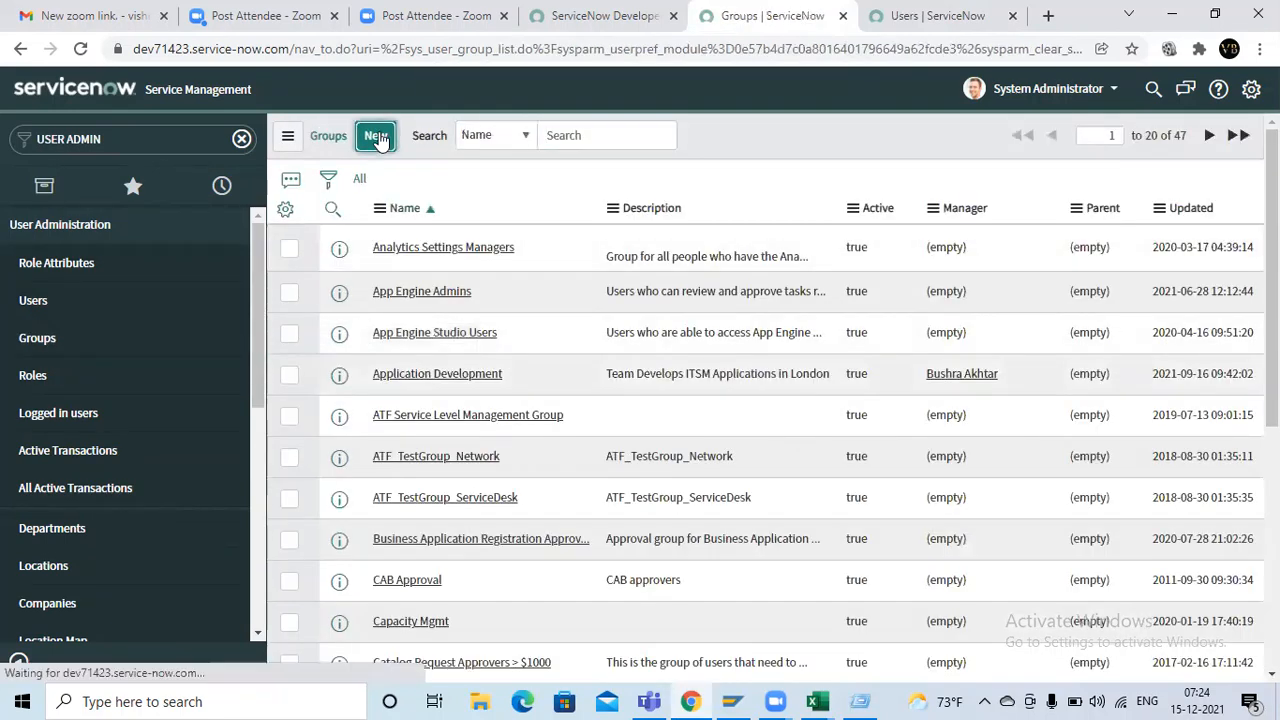
Name the new group Support team and assign the newly created user as its manager
{"action": "left_click", "coordinate": [460, 206]}
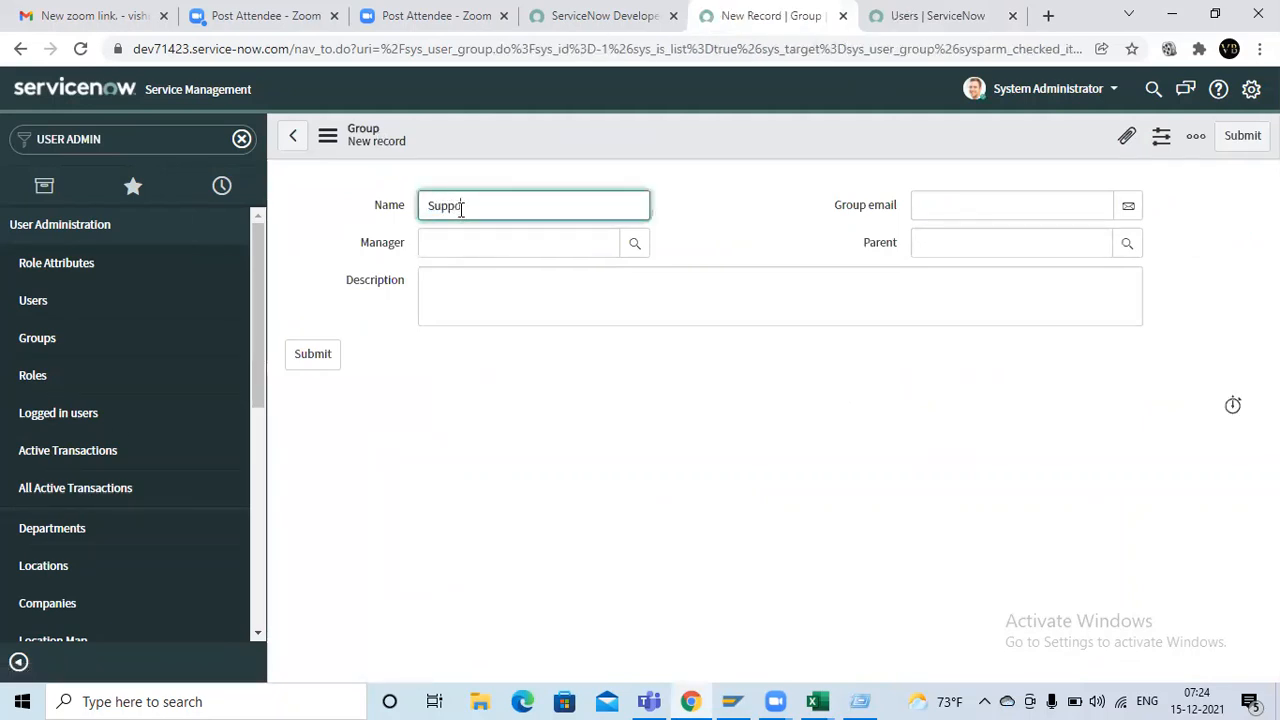
{"action": "type", "text": "am"}
{"action": "left_click", "coordinate": [470, 233]}
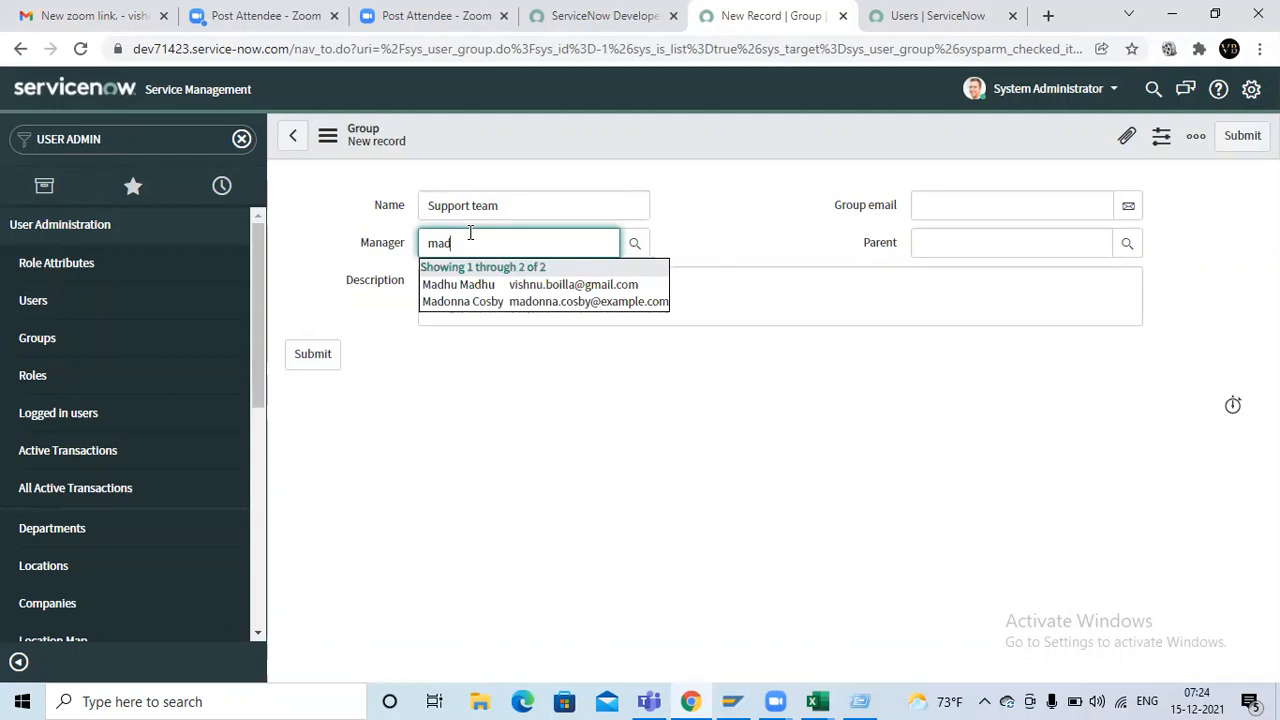
{"action": "left_click", "coordinate": [483, 284]}
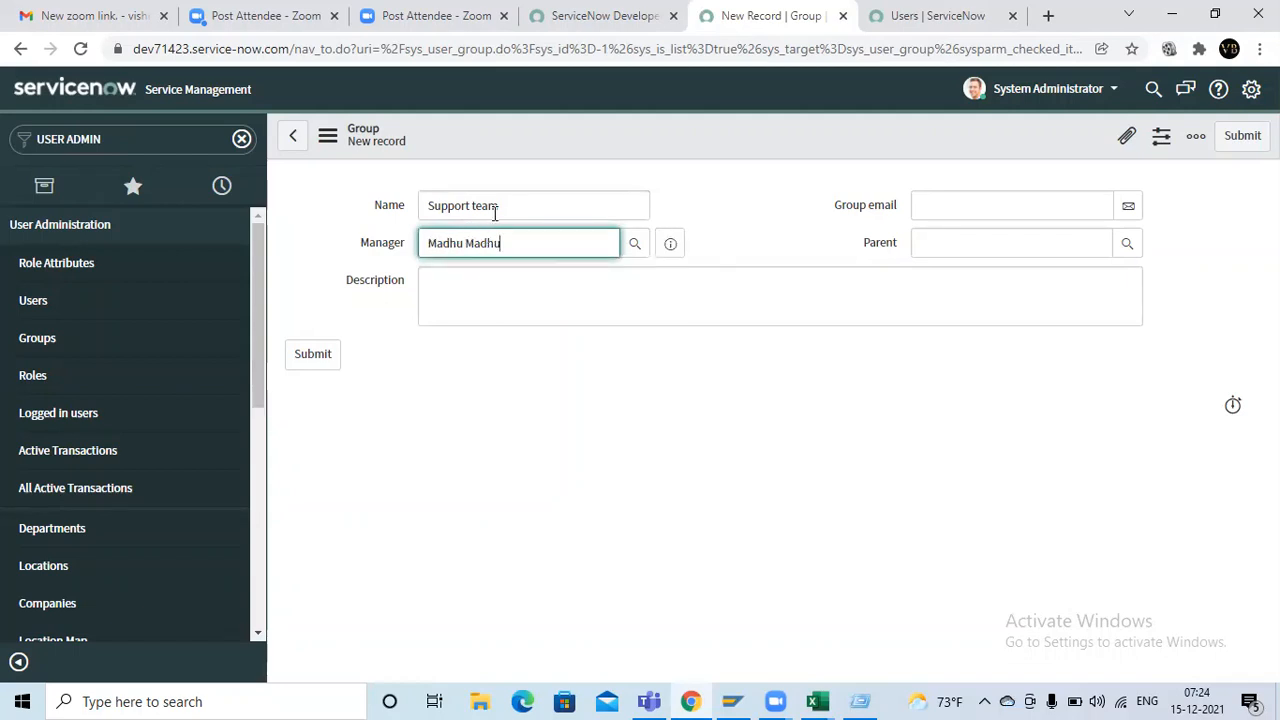
{"action": "left_click_drag", "start_coordinate": [504, 207], "coordinate": [426, 207]}
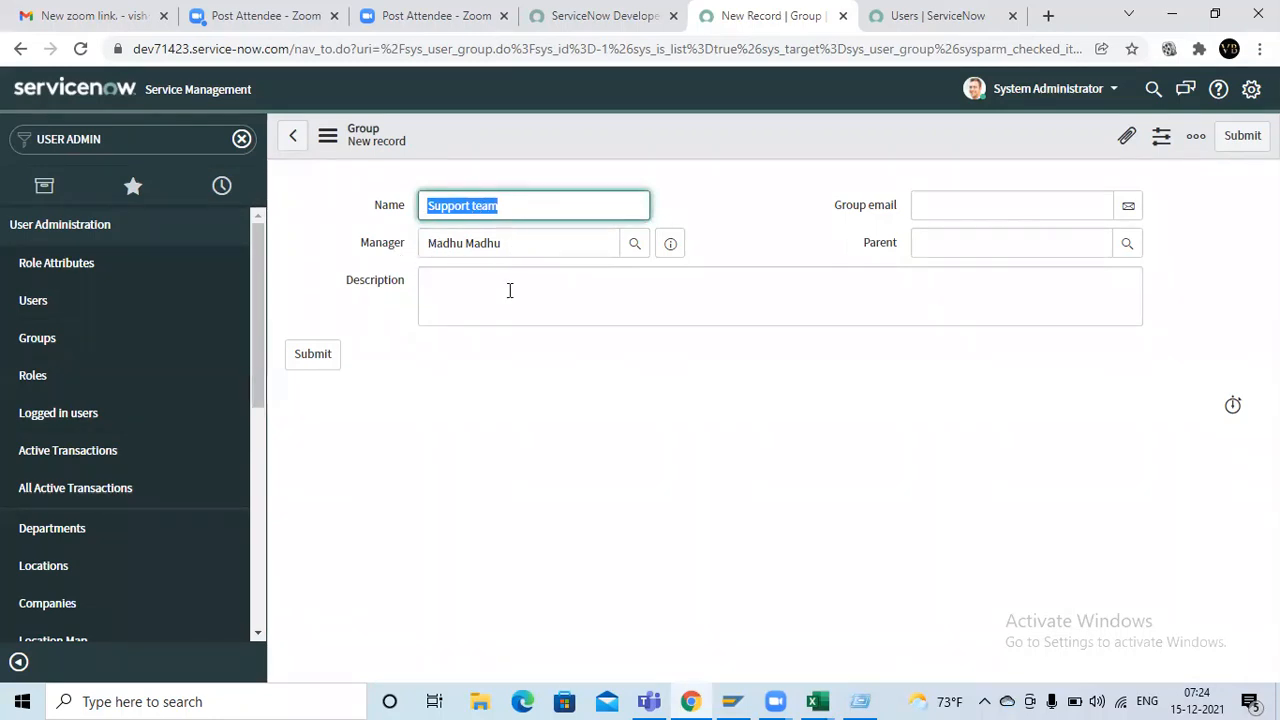
{"action": "left_click", "coordinate": [981, 201]}
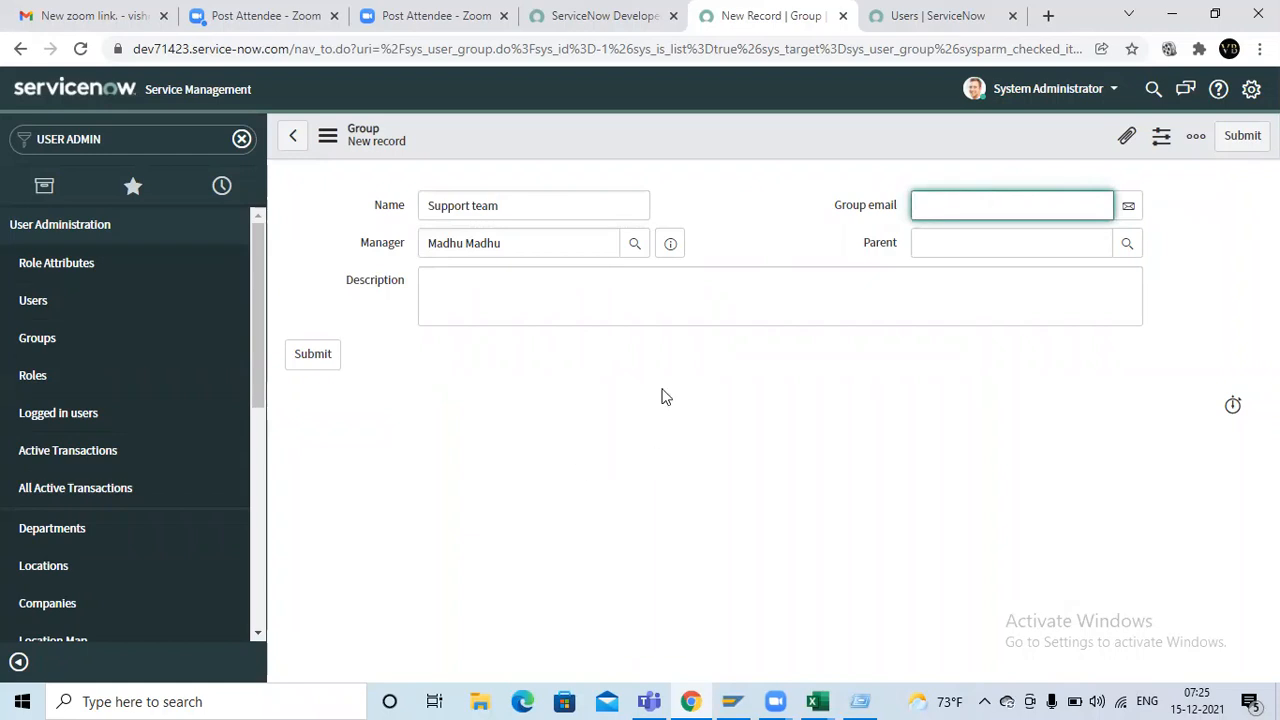
Switch to the Excel workbook and enter a sample group e-mail address in cell G5
{"action": "key", "text": "alt+Tab"}
{"action": "key", "text": "alt+Tab"}
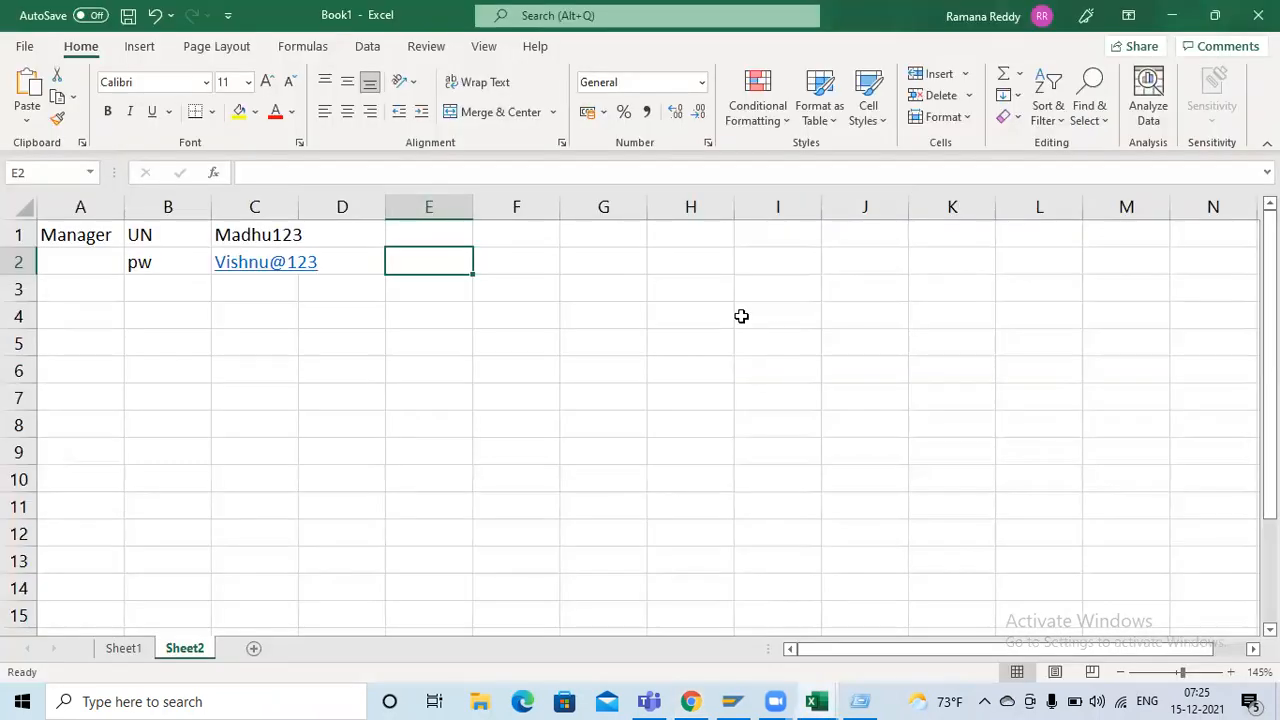
{"action": "left_click", "coordinate": [544, 321]}
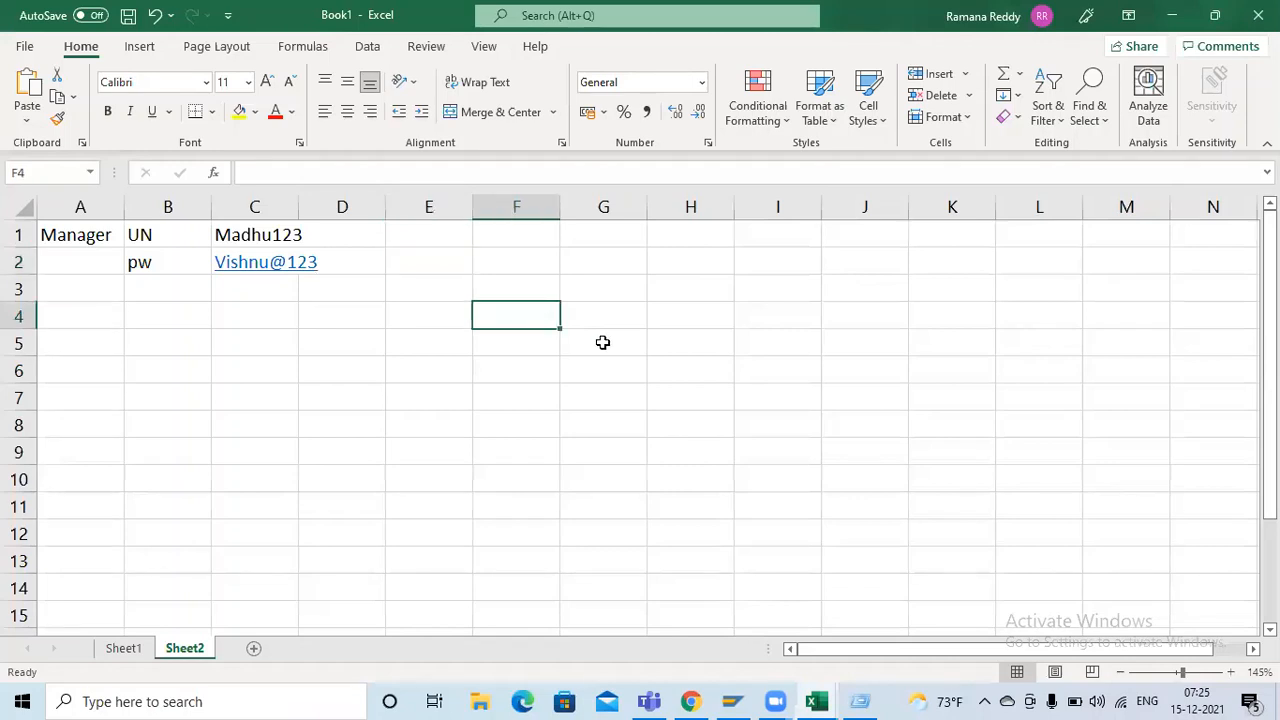
{"action": "left_click", "coordinate": [603, 342]}
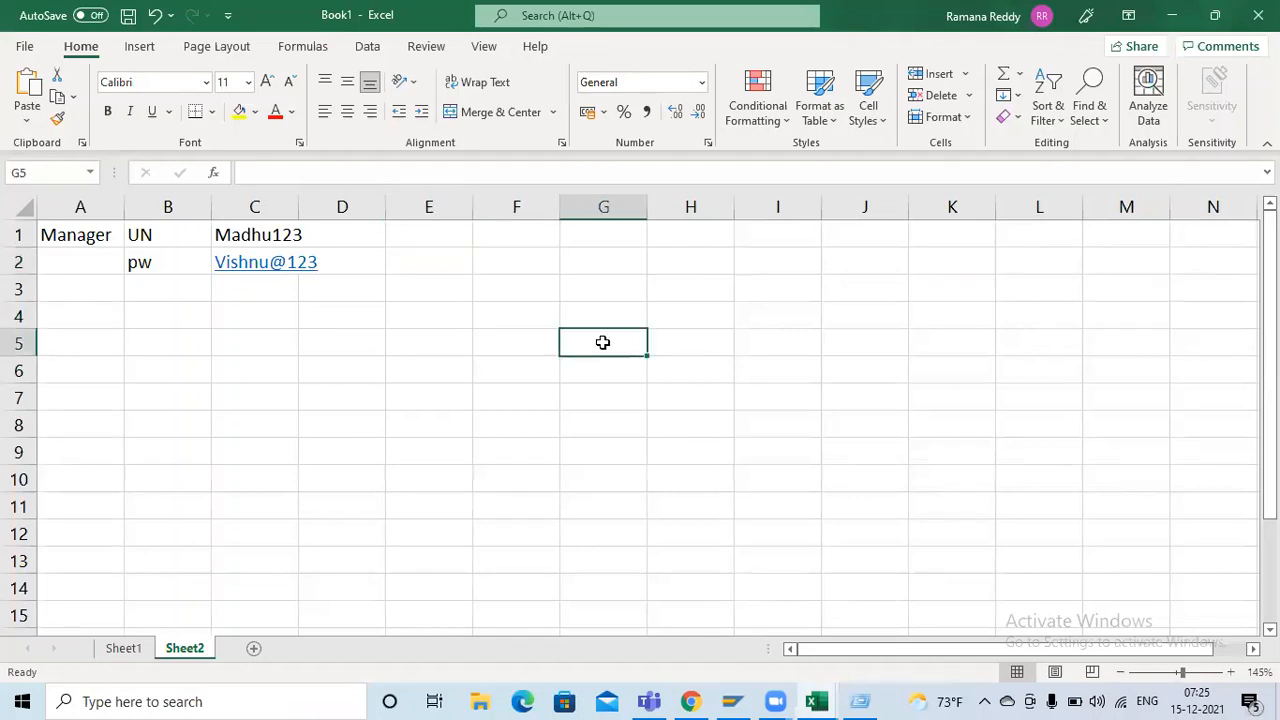
{"action": "type", "text": "Fin"}
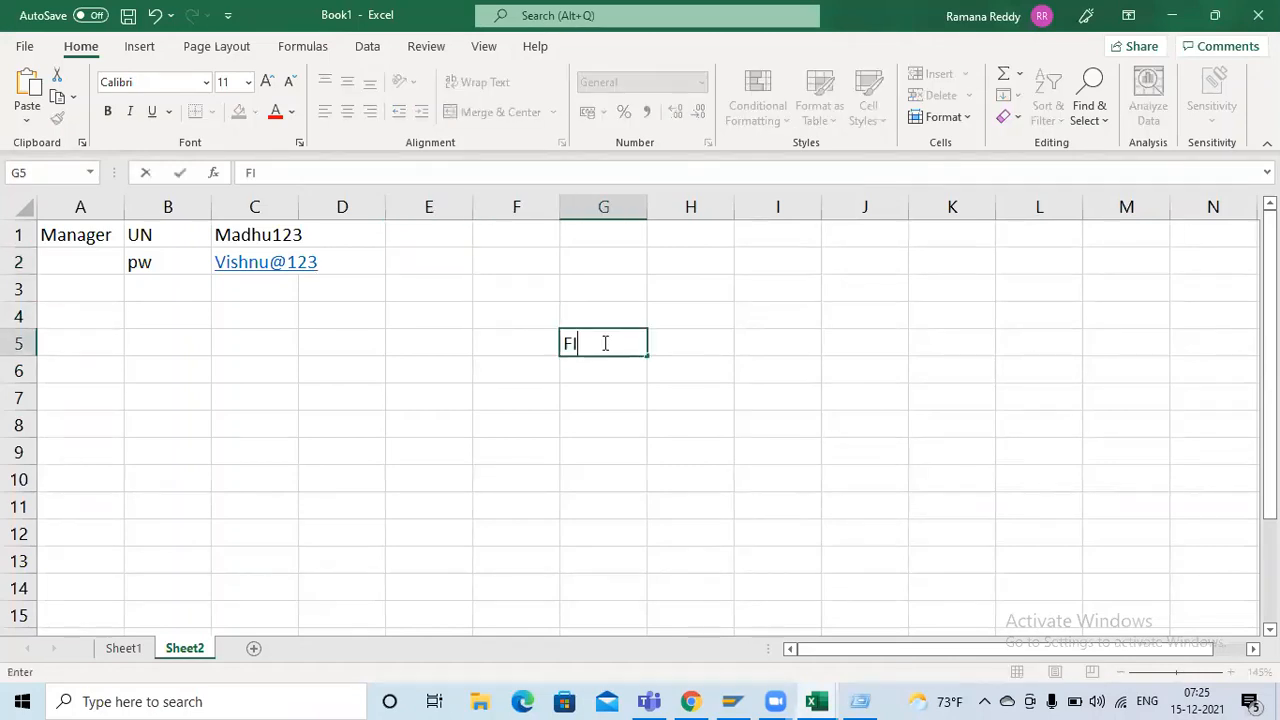
{"action": "key", "text": "BackSpace"}
{"action": "key", "text": "BackSpace"}
{"action": "key", "text": "BackSpace"}
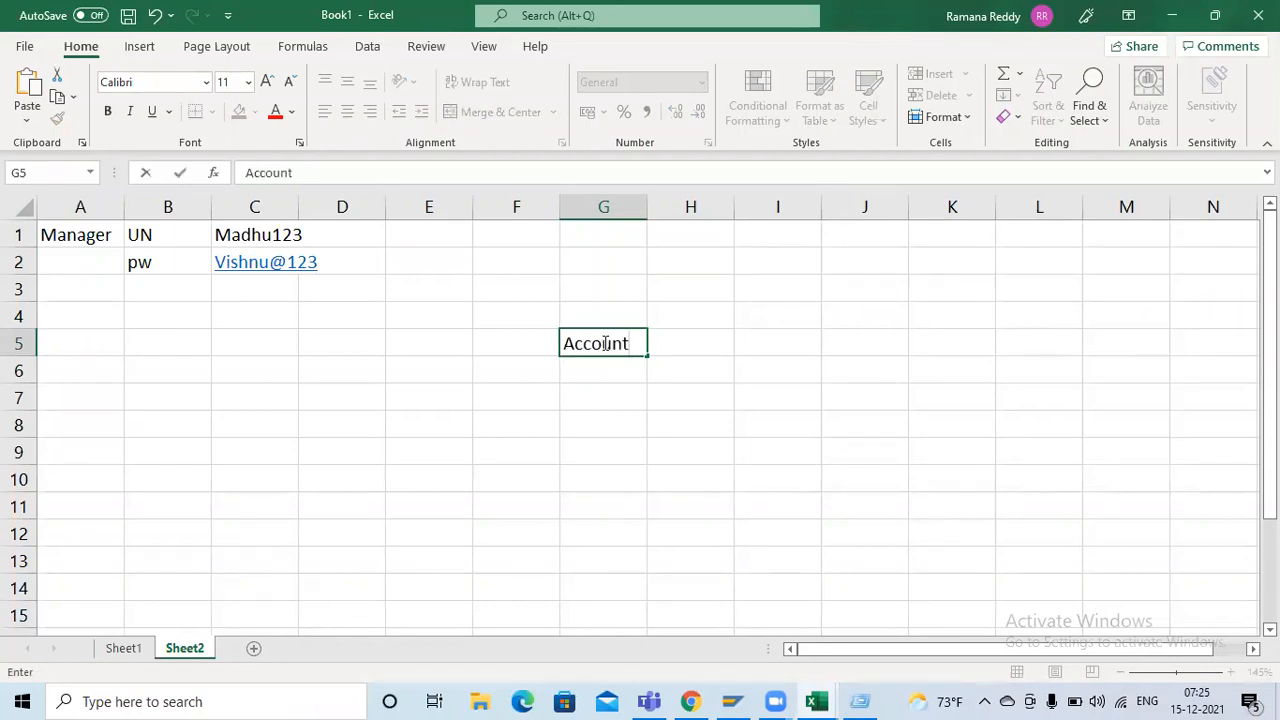
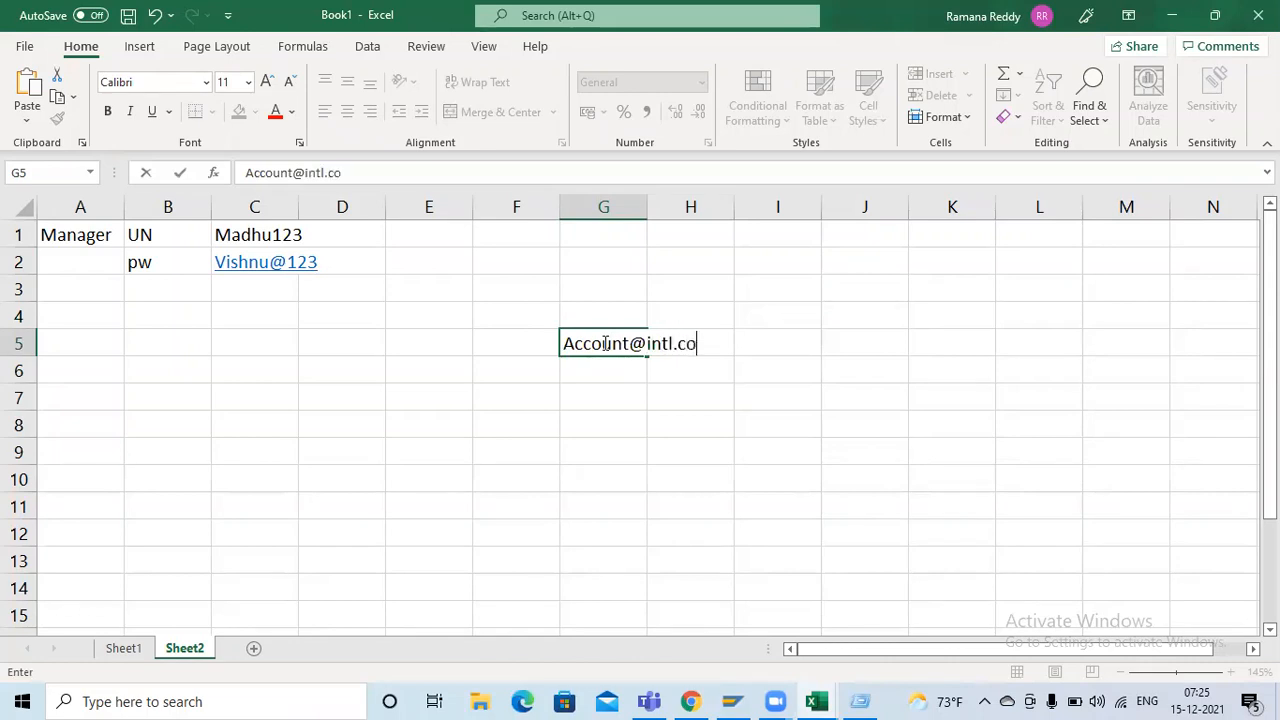
{"action": "key", "text": "Tab"}
{"action": "left_click", "coordinate": [606, 394]}
{"action": "left_click", "coordinate": [518, 346]}
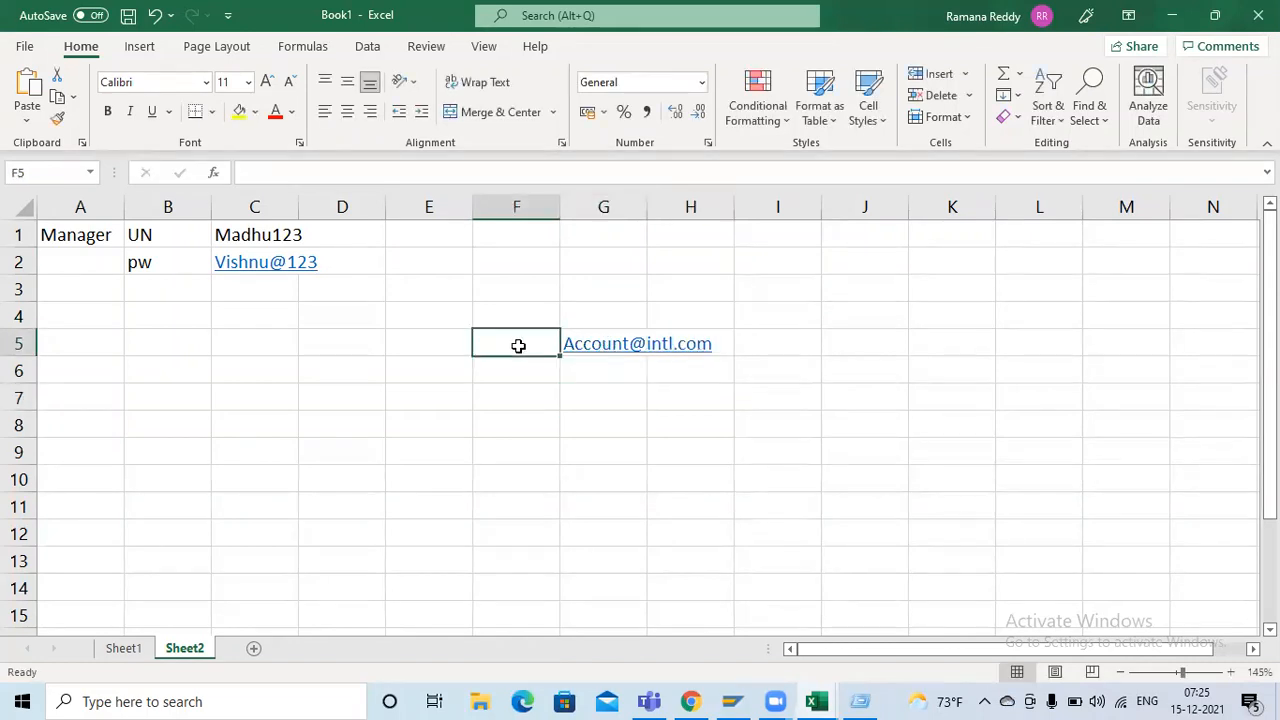
{"action": "key", "text": "Right"}
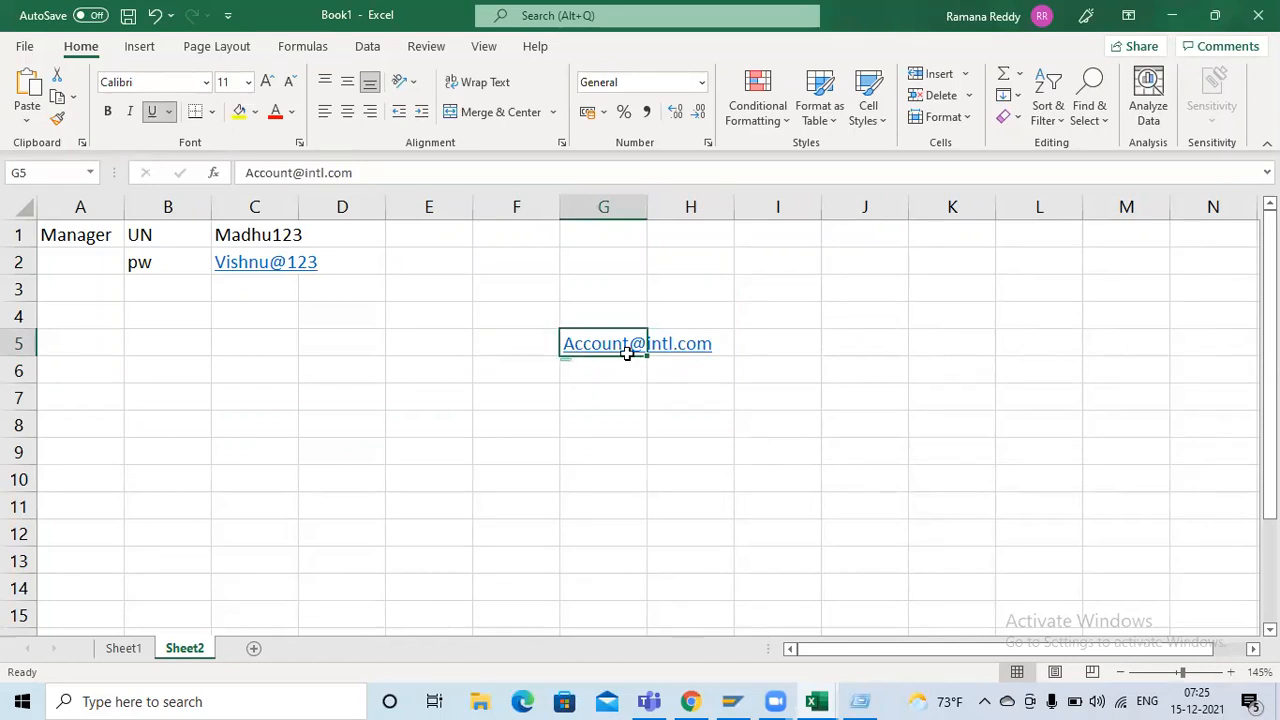
List the numbers 1 to 6 in cells G6 to G11 under the sample group e-mail address
{"action": "left_click", "coordinate": [603, 375]}
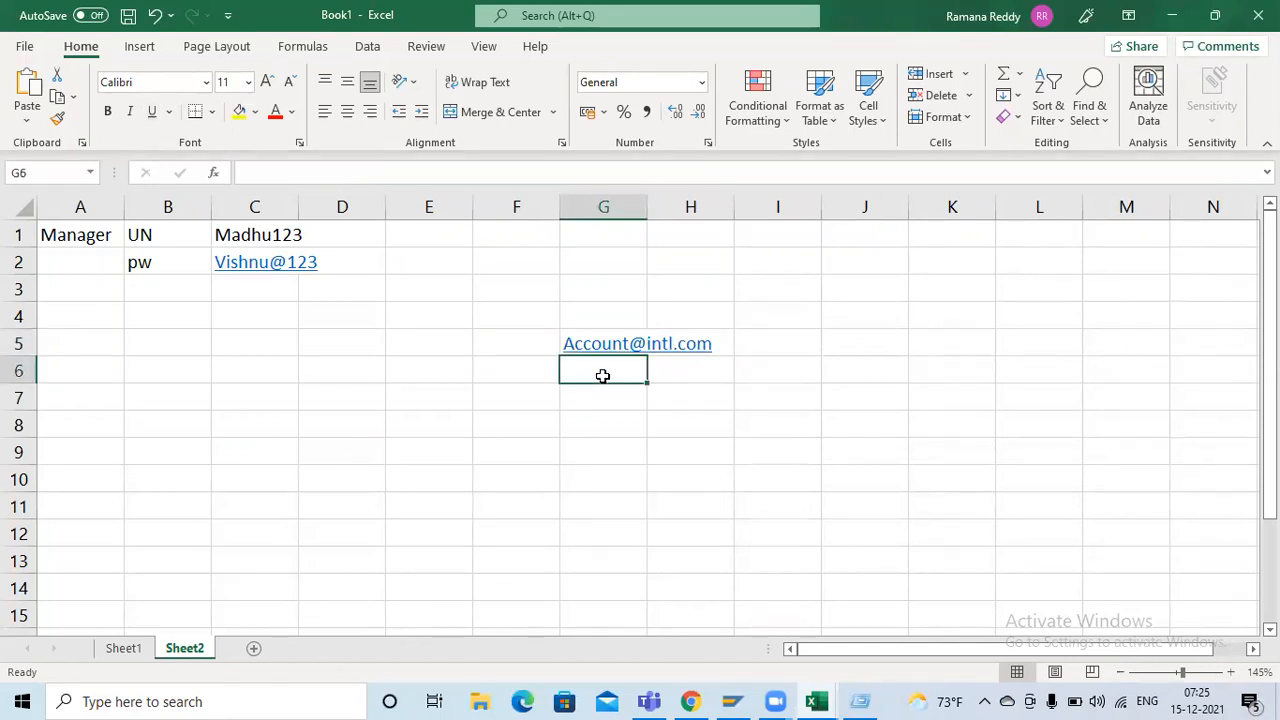
{"action": "type", "text": "1"}
{"action": "key", "text": "Return"}
{"action": "type", "text": "2"}
{"action": "key", "text": "Return"}
{"action": "type", "text": "3 4"}
{"action": "key", "text": "Return"}
{"action": "type", "text": "5"}
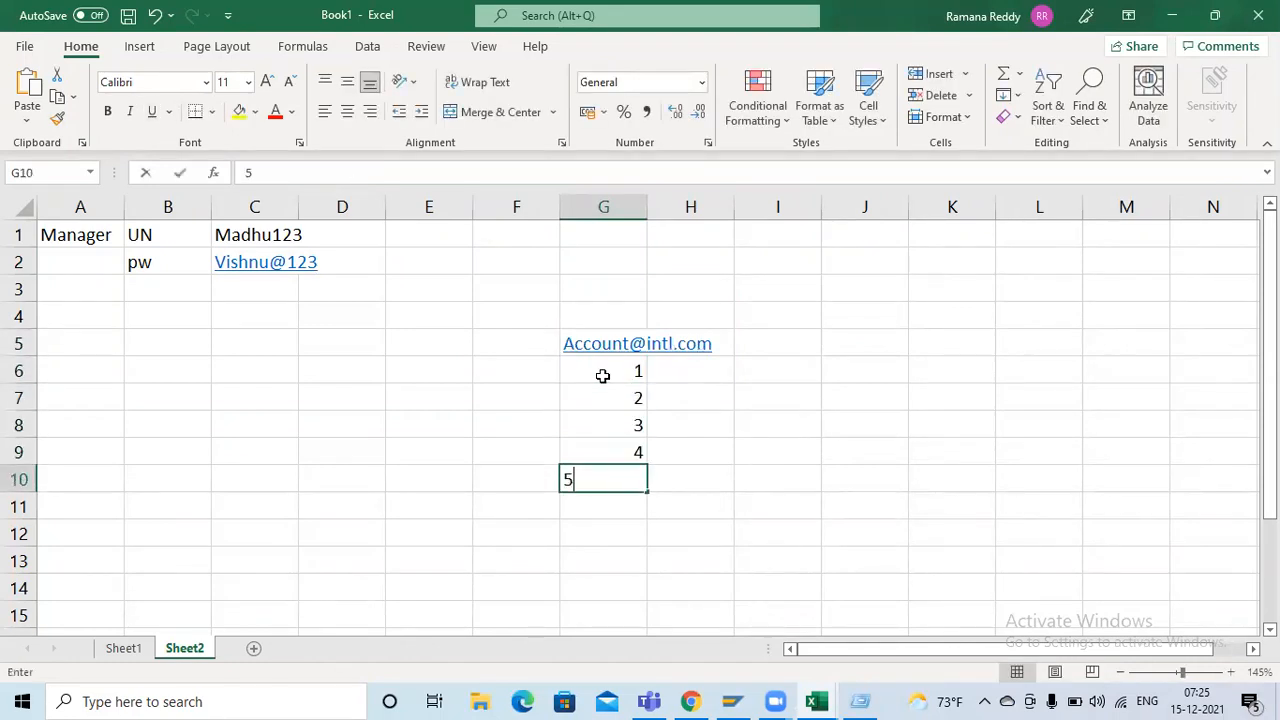
{"action": "key", "text": "Return"}
{"action": "type", "text": "6"}
{"action": "key", "text": "Tab"}
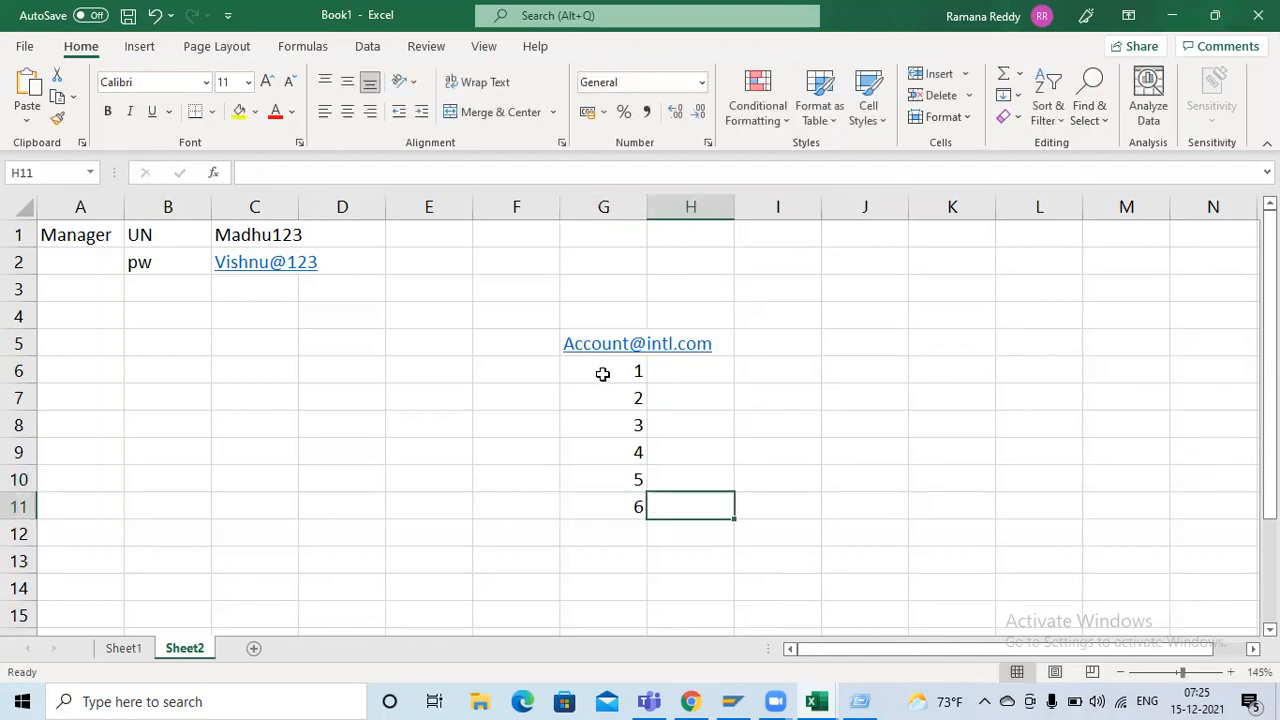
{"action": "left_click", "coordinate": [538, 348]}
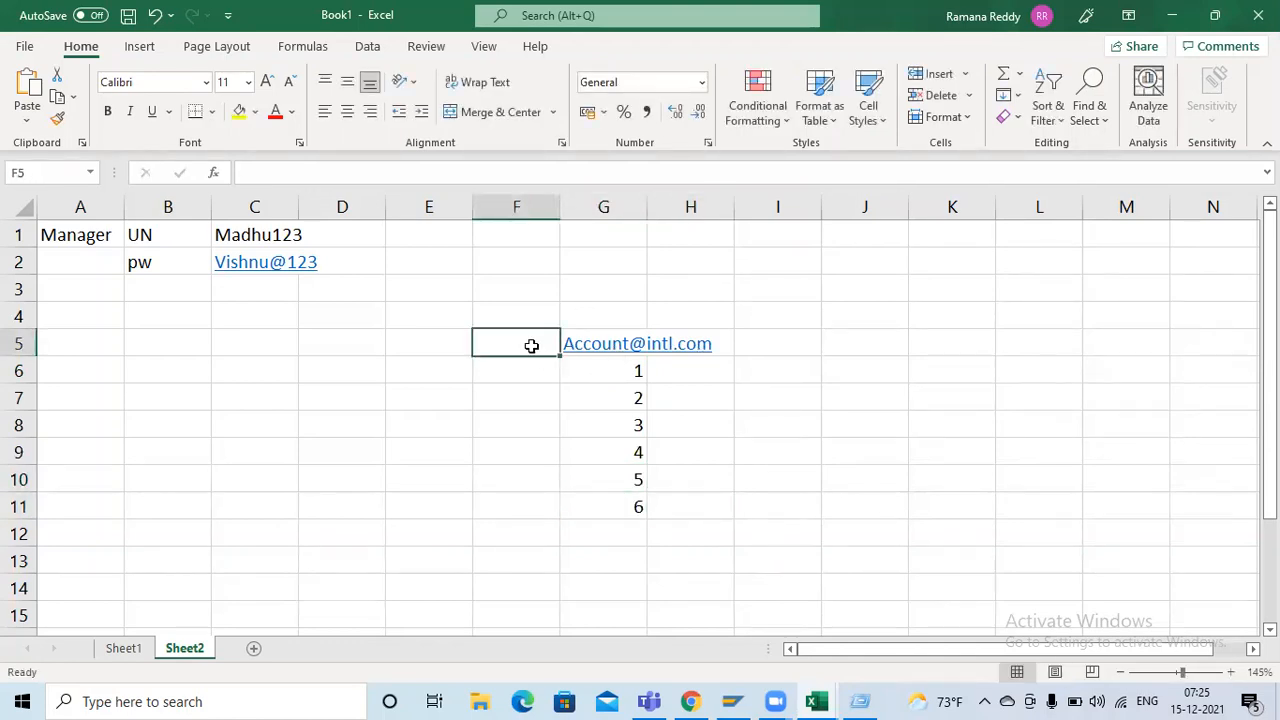
{"action": "left_click_drag", "start_coordinate": [542, 344], "coordinate": [600, 506]}
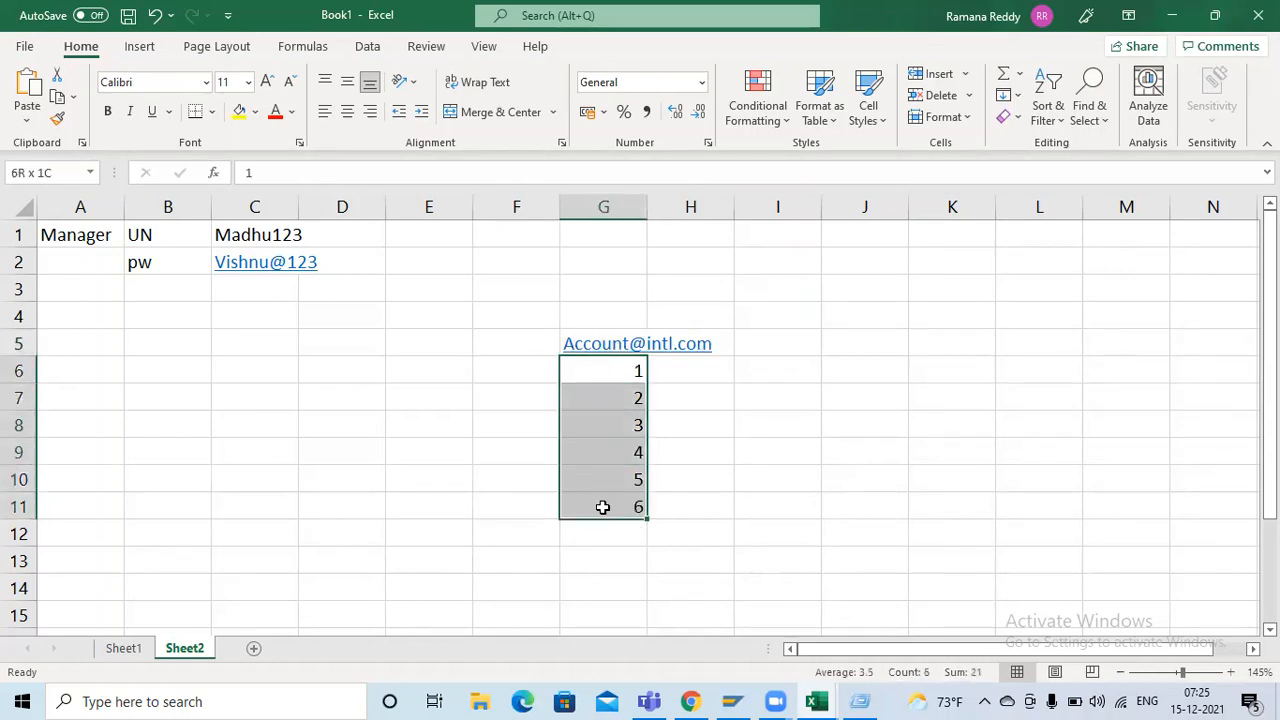
{"action": "left_click", "coordinate": [505, 350]}
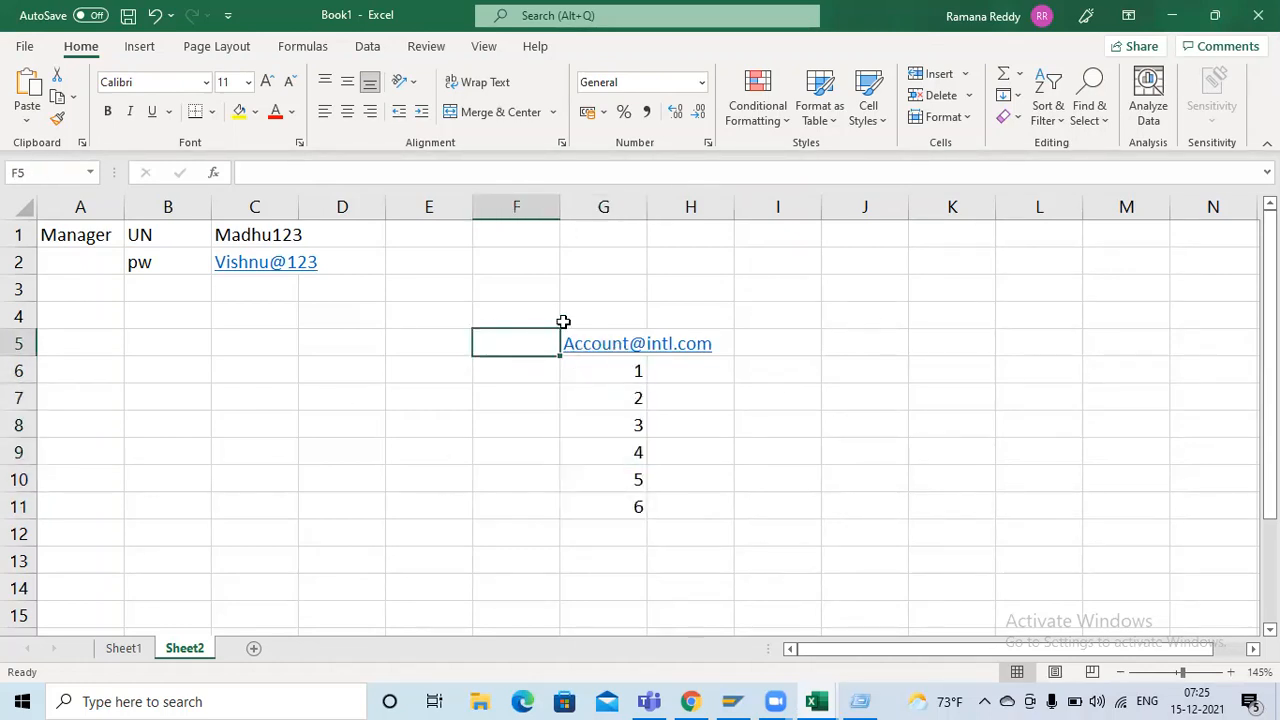
Switch to the ServiceNow browser window, set the new group's description to Support team and submit the record
{"action": "key", "text": "alt+Tab"}
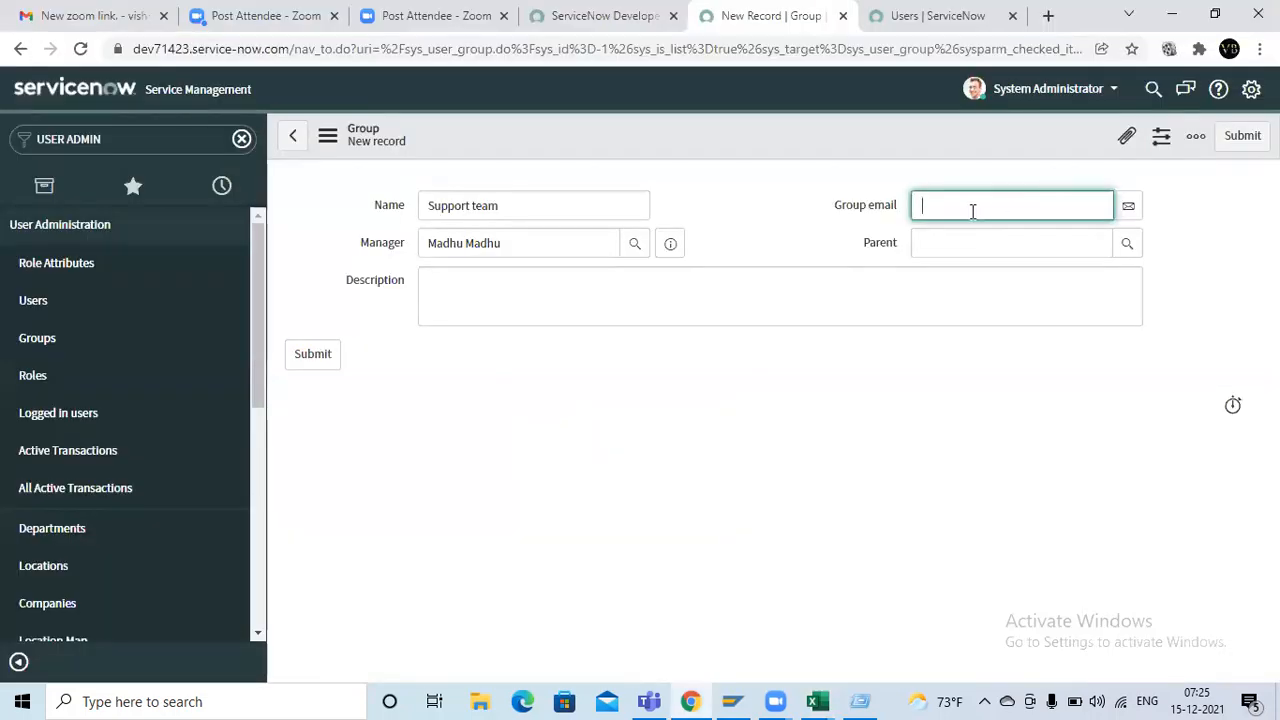
{"action": "left_click", "coordinate": [489, 280]}
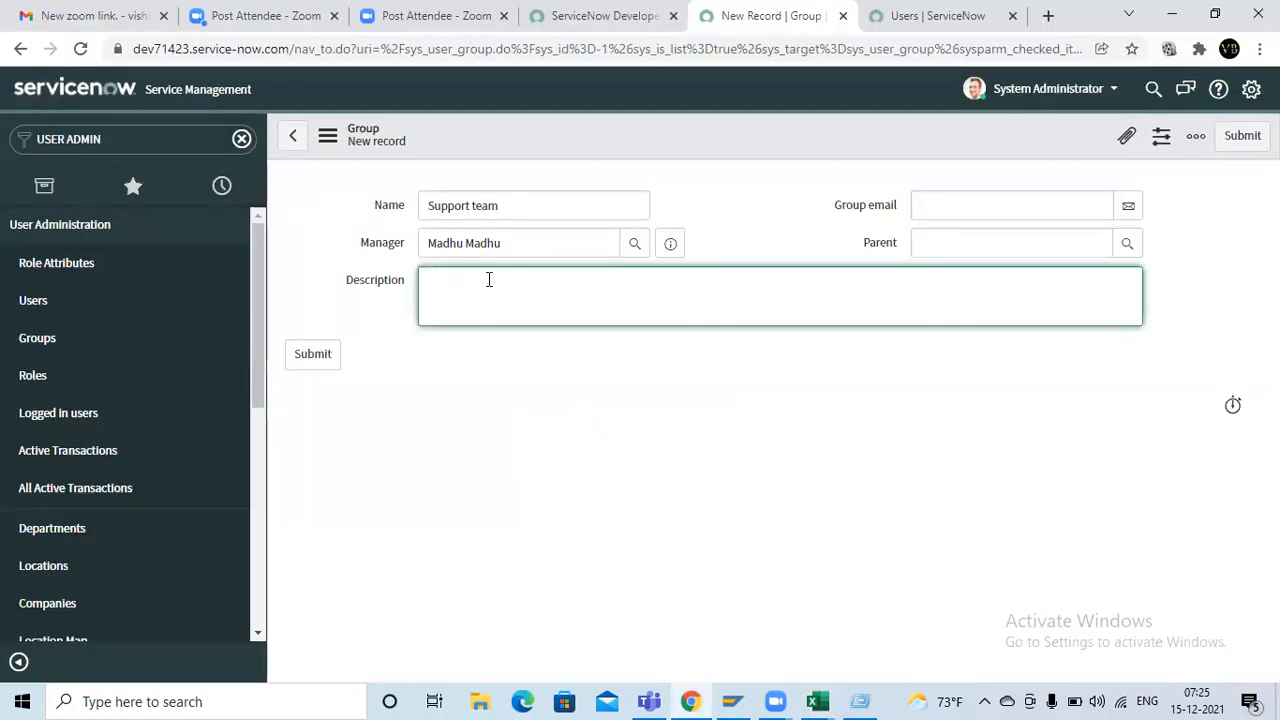
{"action": "left_click_drag", "start_coordinate": [463, 200], "coordinate": [340, 203]}
{"action": "key", "text": "ctrl+c"}
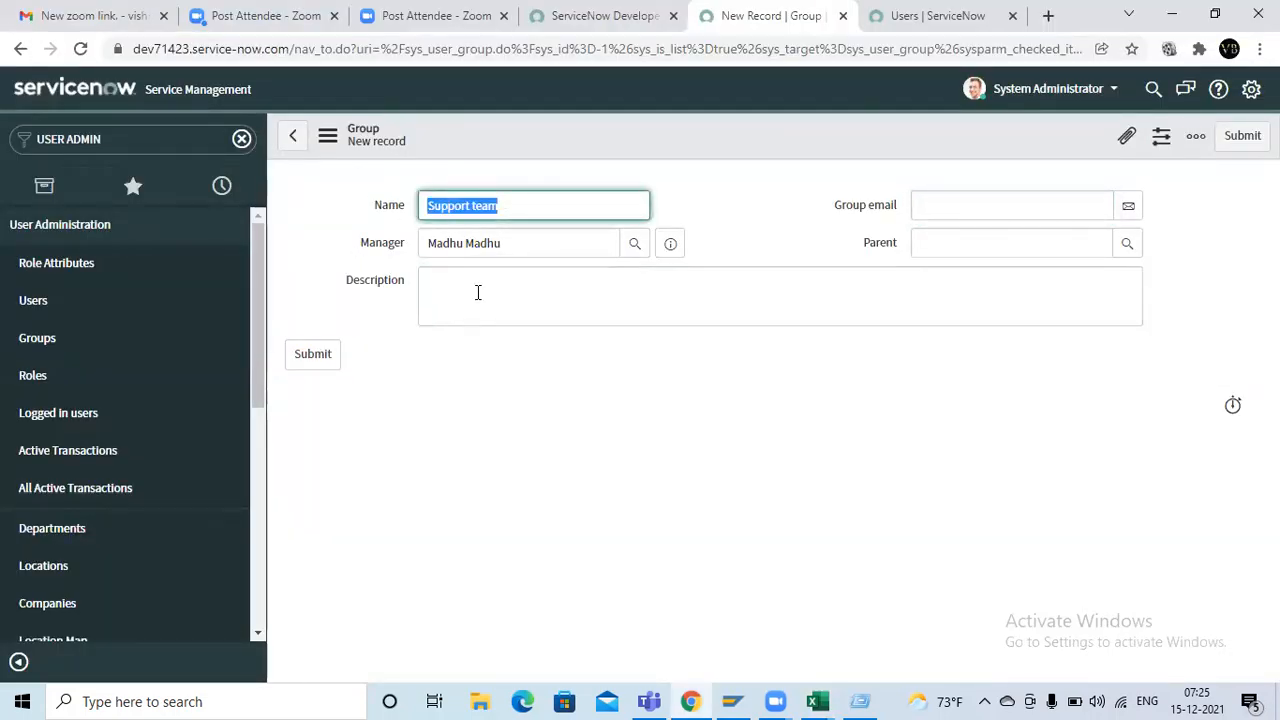
{"action": "left_click", "coordinate": [477, 291]}
{"action": "key", "text": "ctrl+v"}
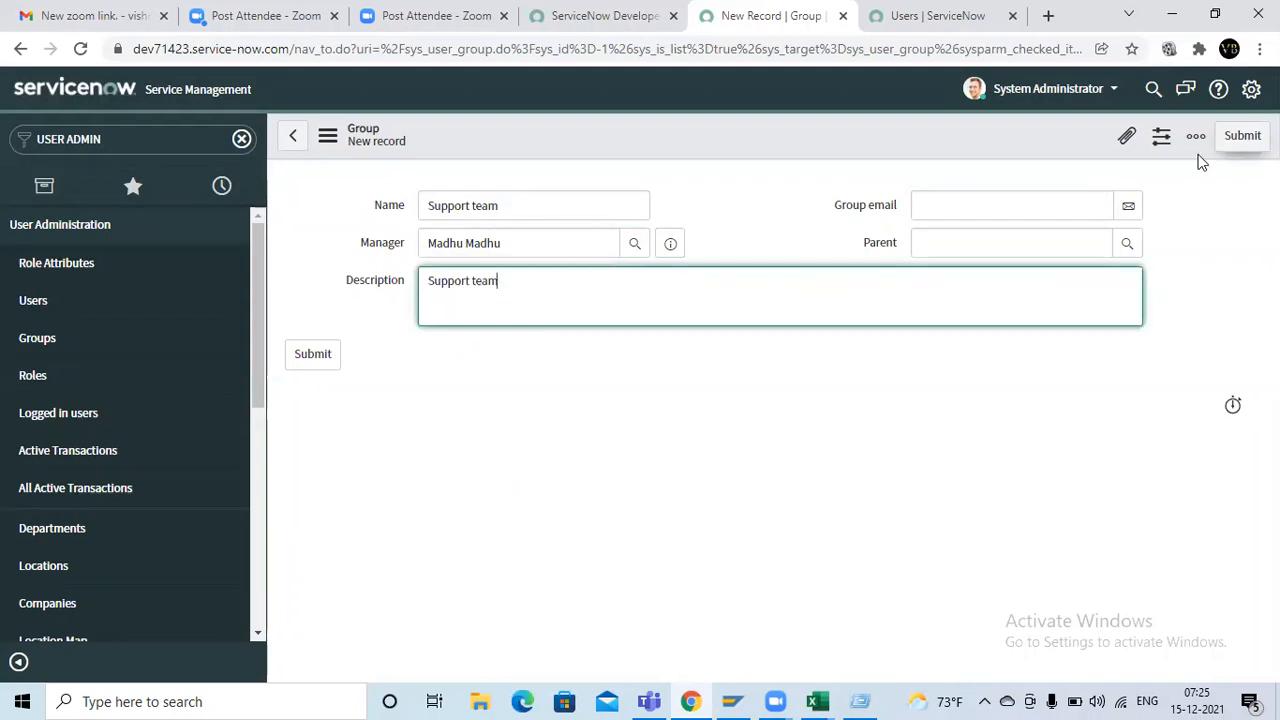
{"action": "left_click", "coordinate": [1240, 137]}
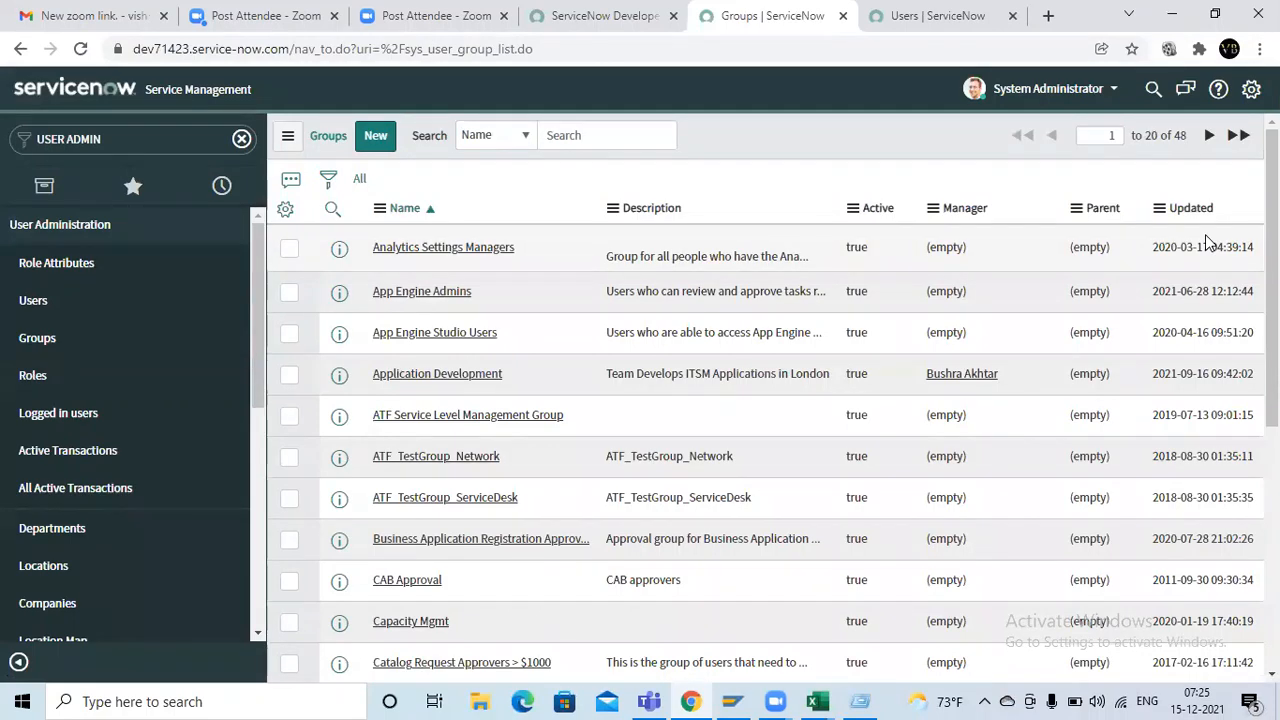
Open the Users list and search by name for the existing end user and the support consultant
{"action": "key", "text": "alt+Tab"}
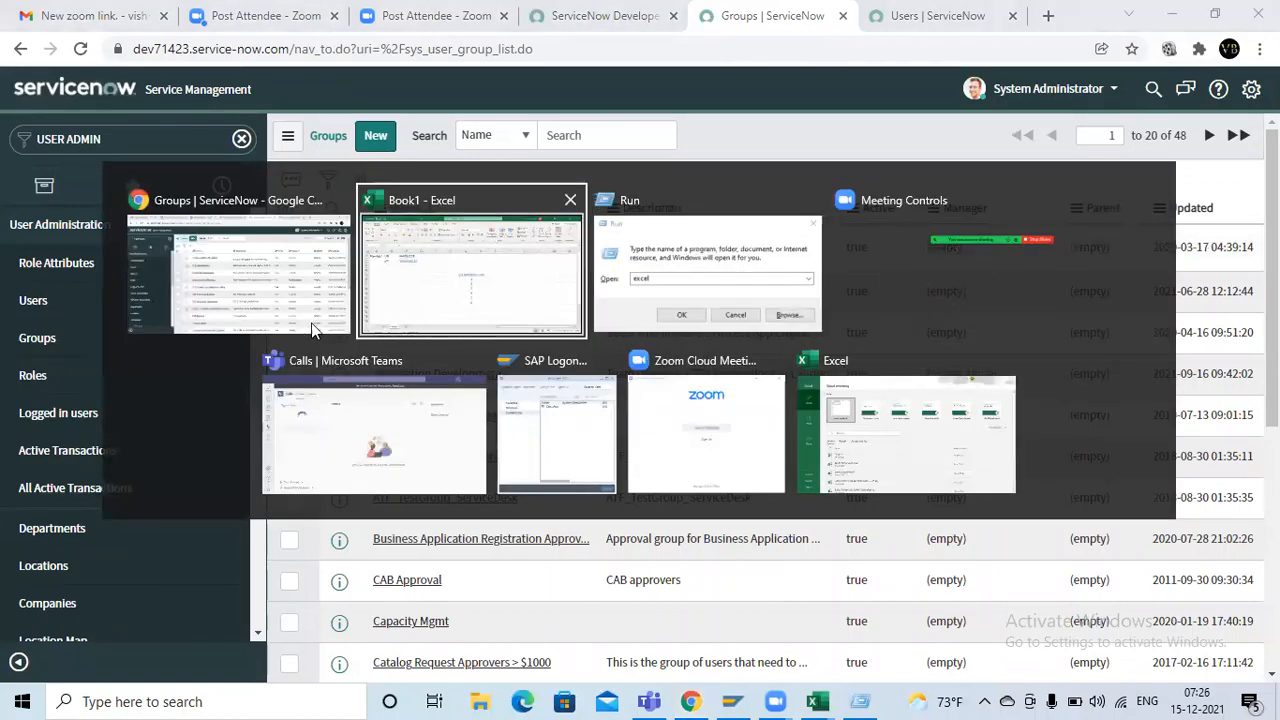
{"action": "left_click", "coordinate": [44, 327]}
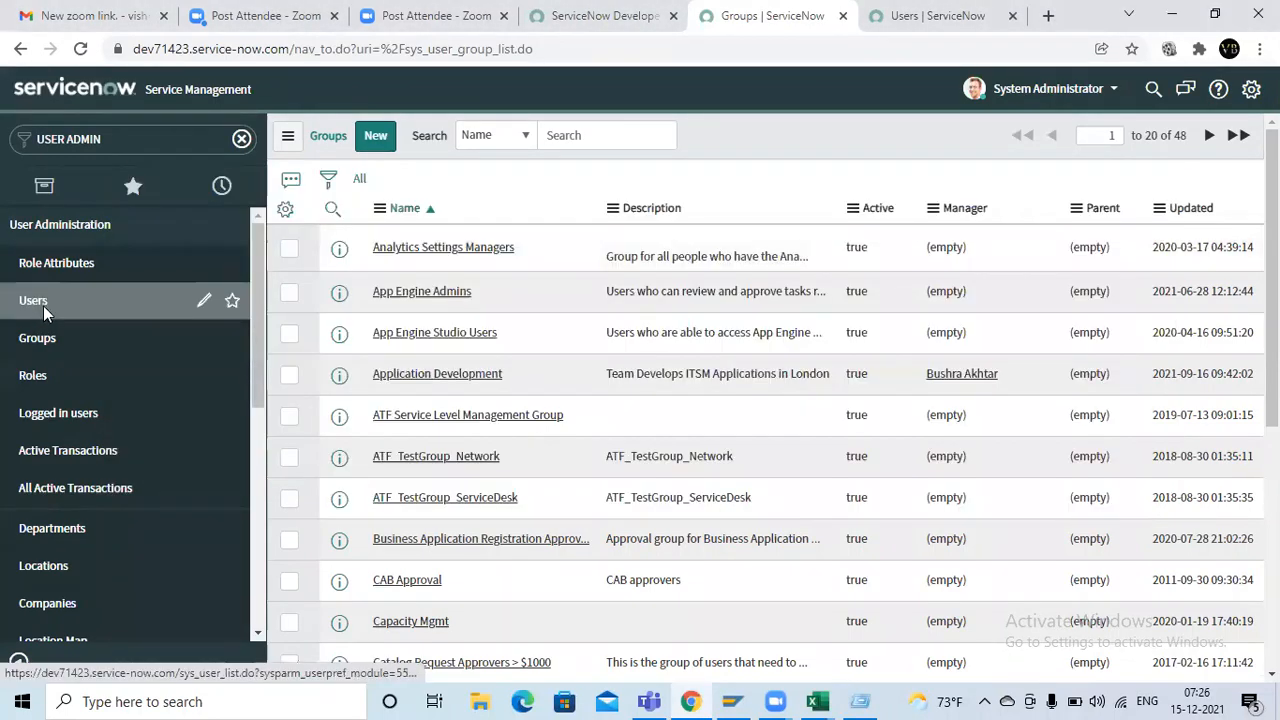
{"action": "left_click", "coordinate": [44, 310]}
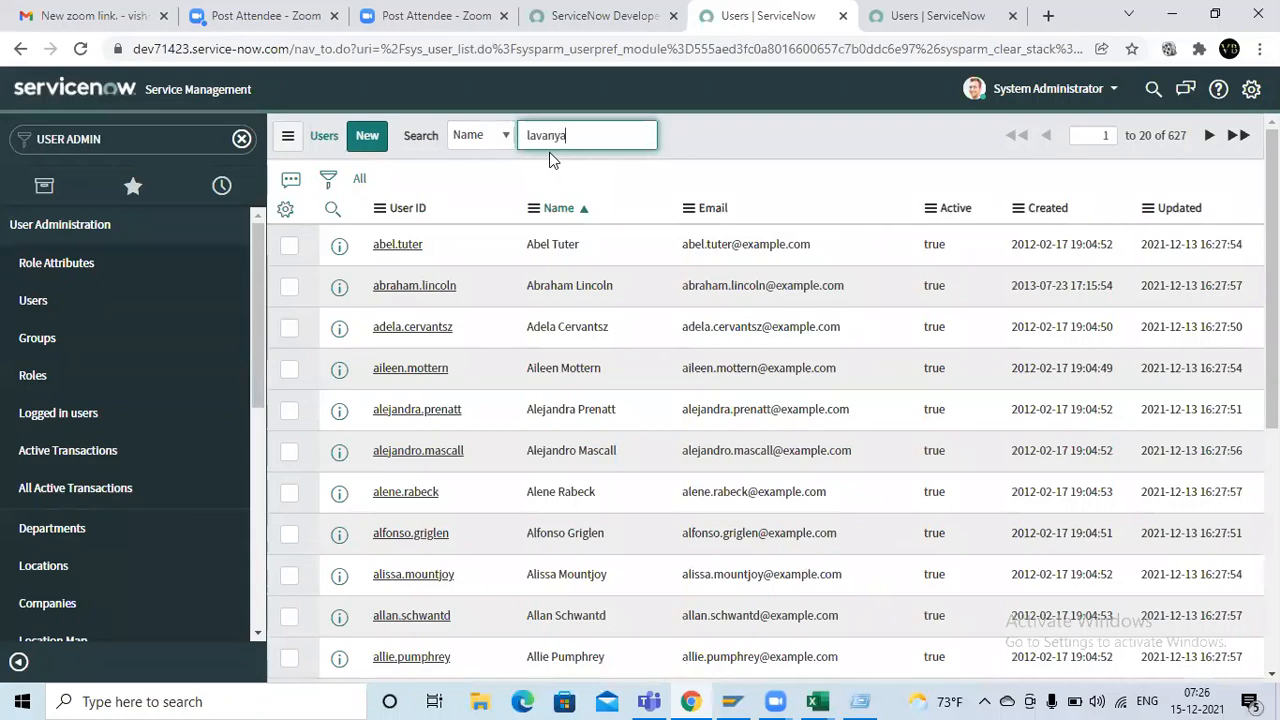
{"action": "type", "text": "lavanya"}
{"action": "key", "text": "Return"}
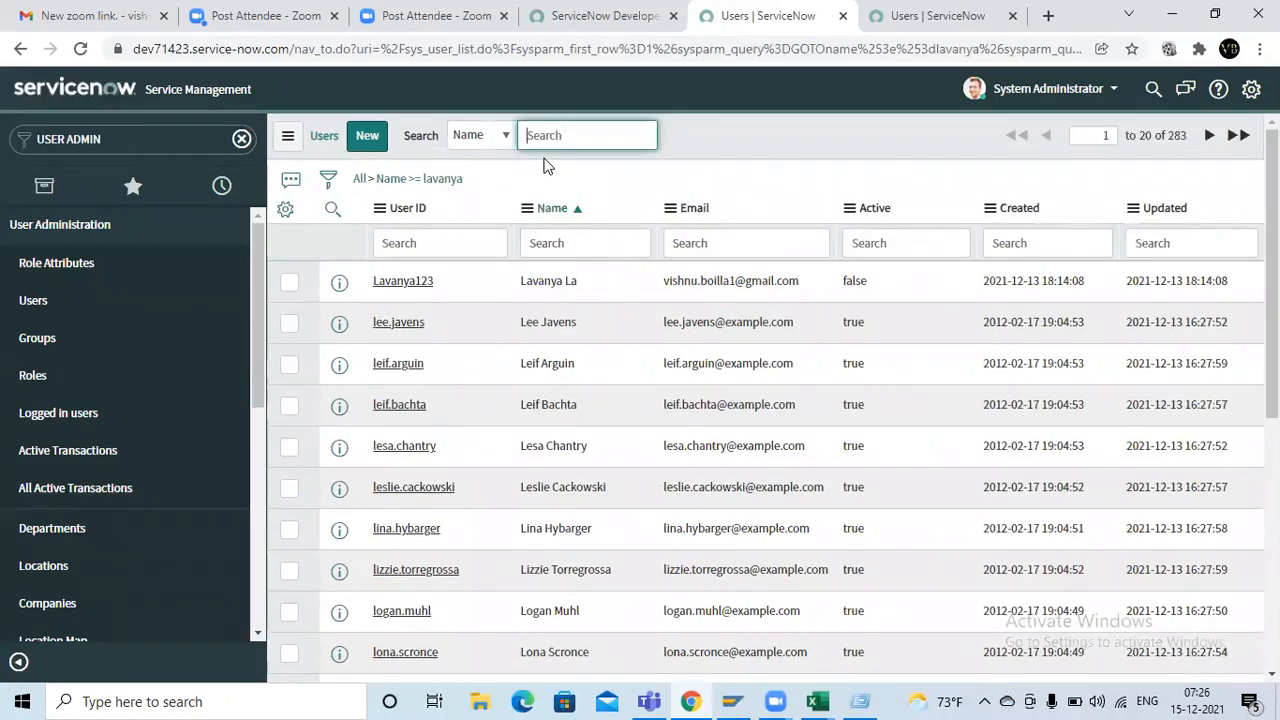
{"action": "type", "text": "raju"}
{"action": "key", "text": "Return"}
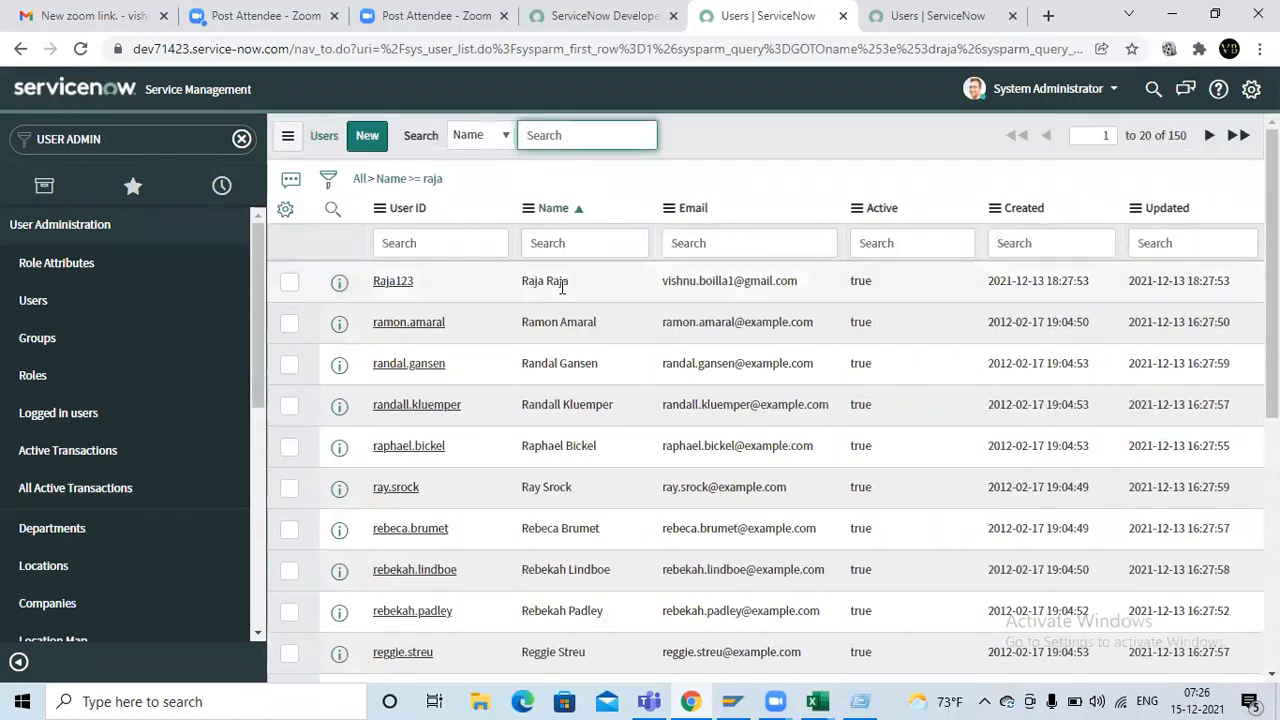
Switch to Excel's Sheet1 and clear the entries below Support consultant in C5:C7 and the laptop and chair rows in columns E and F
{"action": "key", "text": "alt+Tab"}
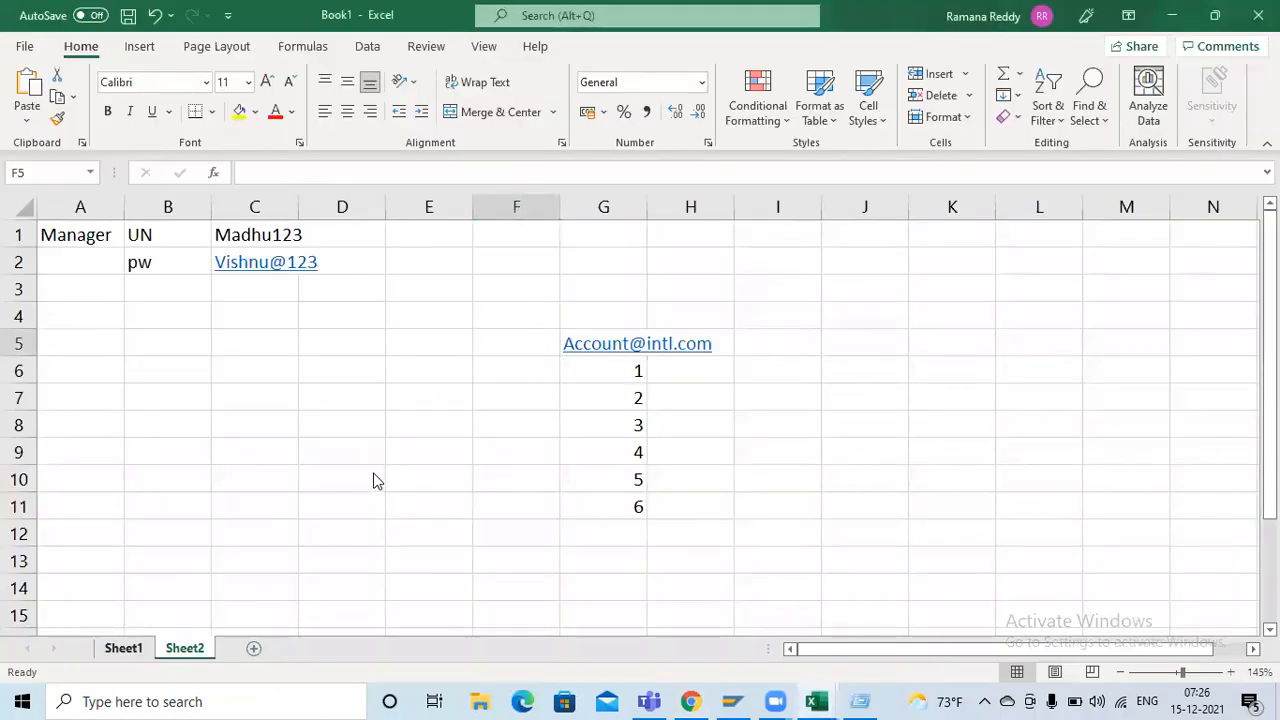
{"action": "key", "text": "ctrl+Page_Up"}
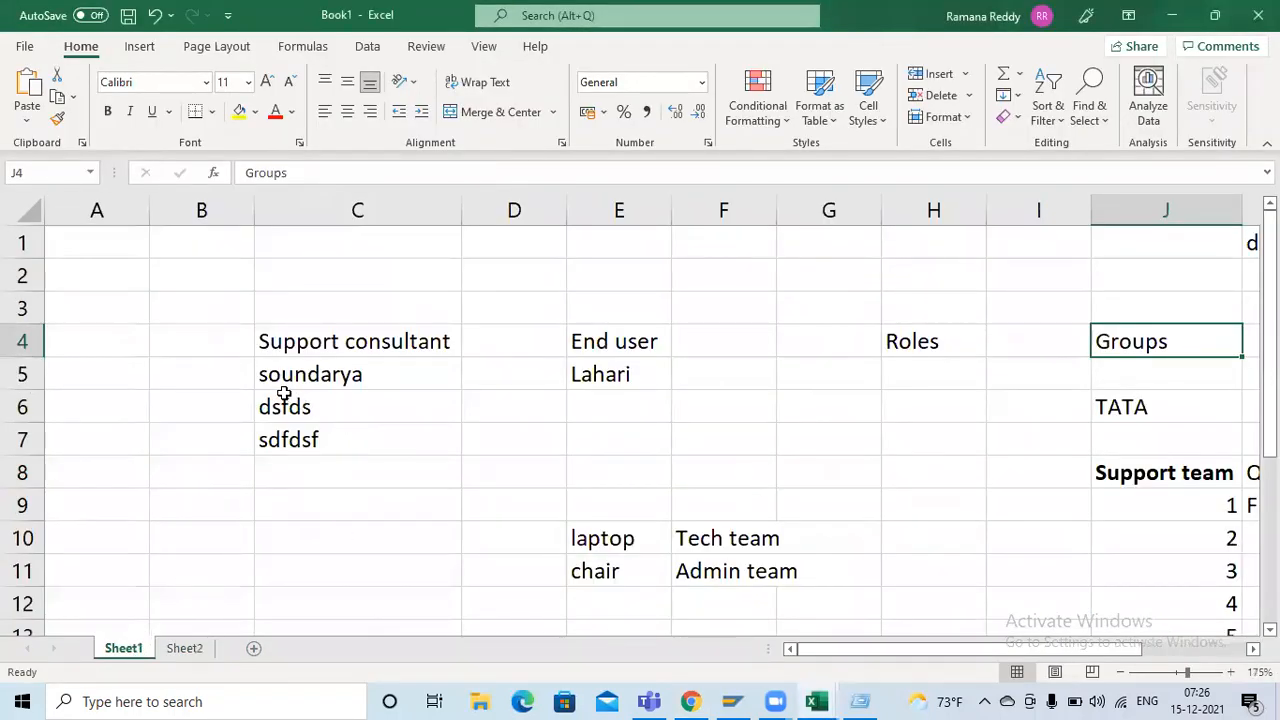
{"action": "left_click_drag", "start_coordinate": [284, 380], "coordinate": [371, 434]}
{"action": "key", "text": "Delete"}
{"action": "left_click_drag", "start_coordinate": [548, 475], "coordinate": [840, 609]}
{"action": "key", "text": "Delete"}
Enter the end user's first name in cell E5 and the support consultant's first name in cell C5
{"action": "left_click", "coordinate": [632, 375]}
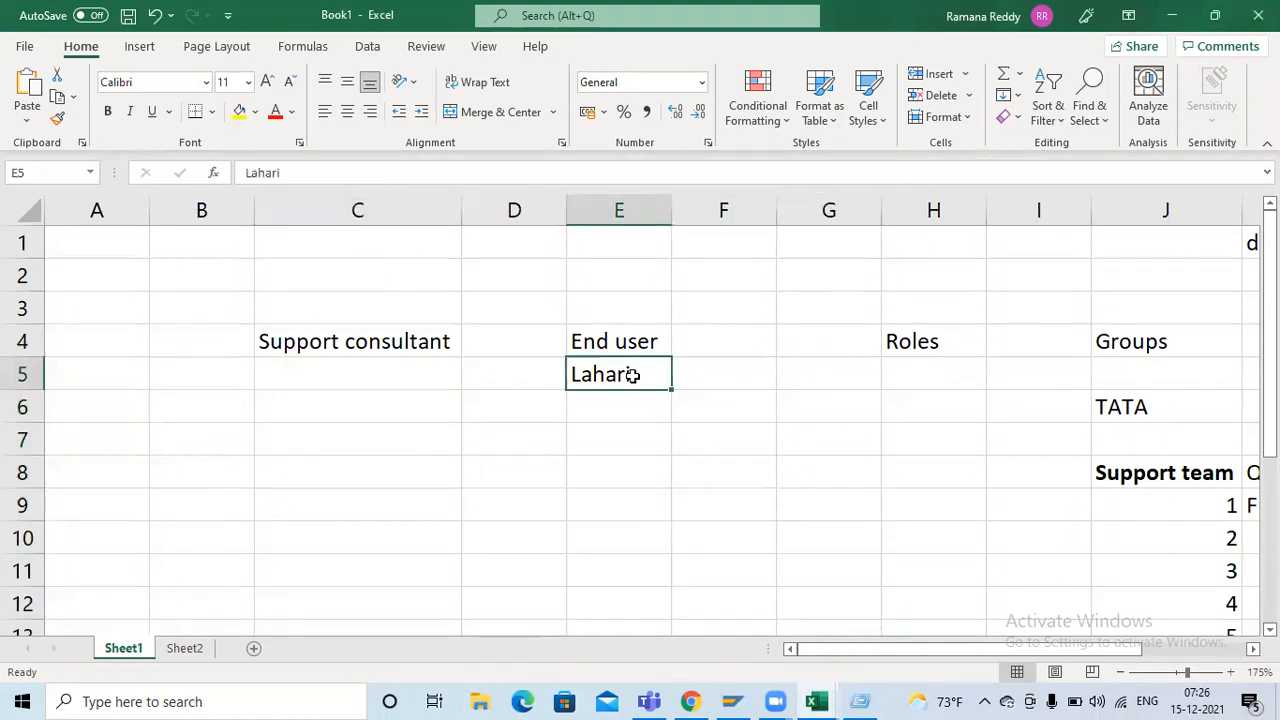
{"action": "type", "text": "LAvanya"}
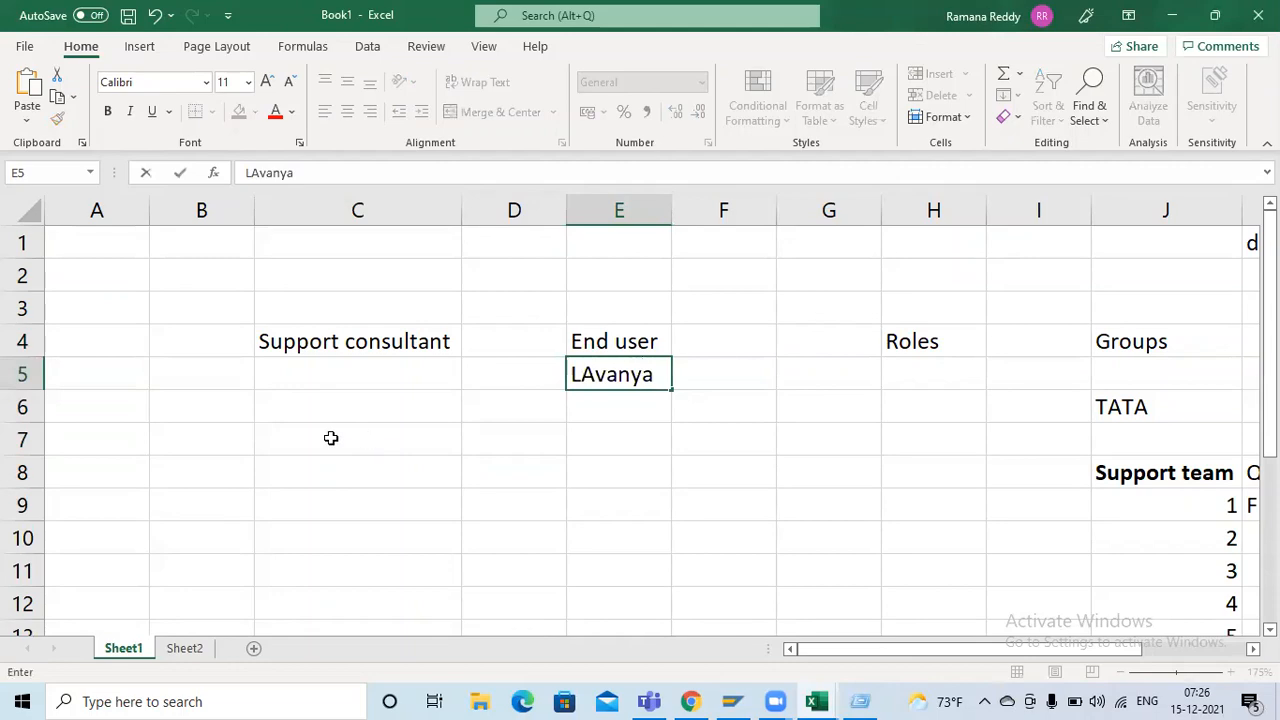
{"action": "left_click", "coordinate": [340, 372]}
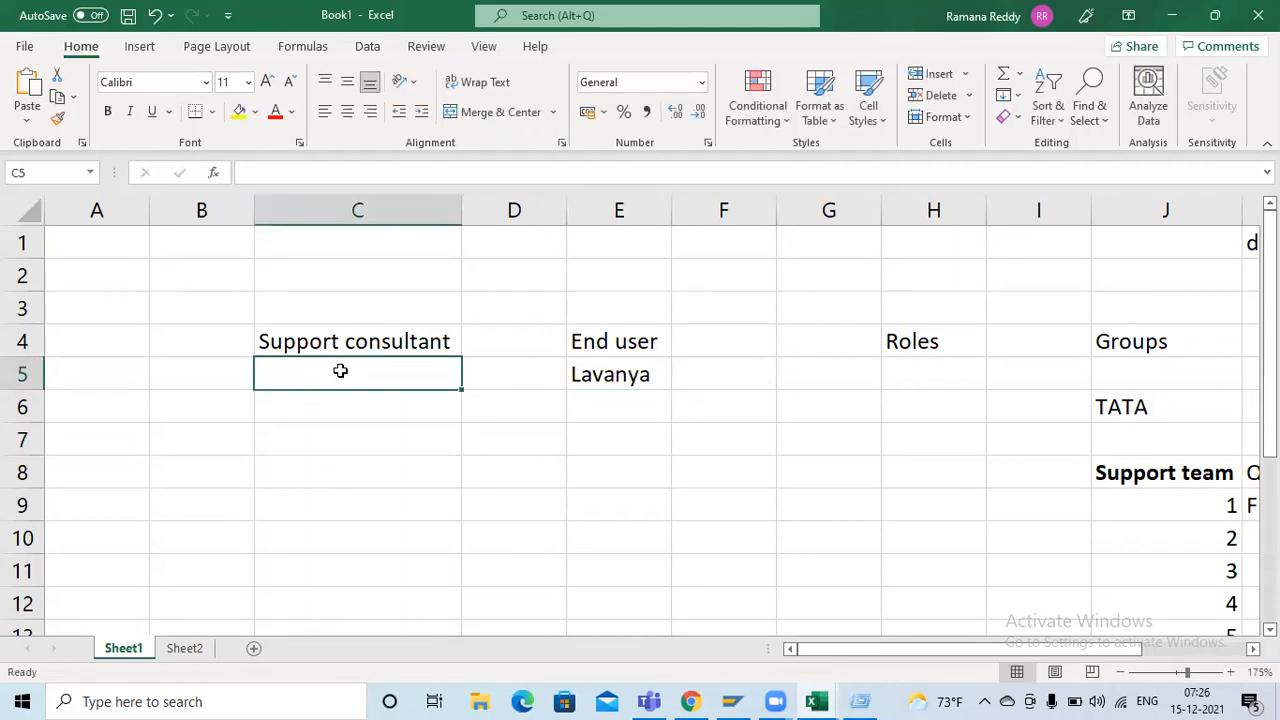
{"action": "key", "text": "alt+Tab"}
{"action": "key", "text": "alt+Tab"}
{"action": "type", "text": "Raja"}
{"action": "key", "text": "Tab"}
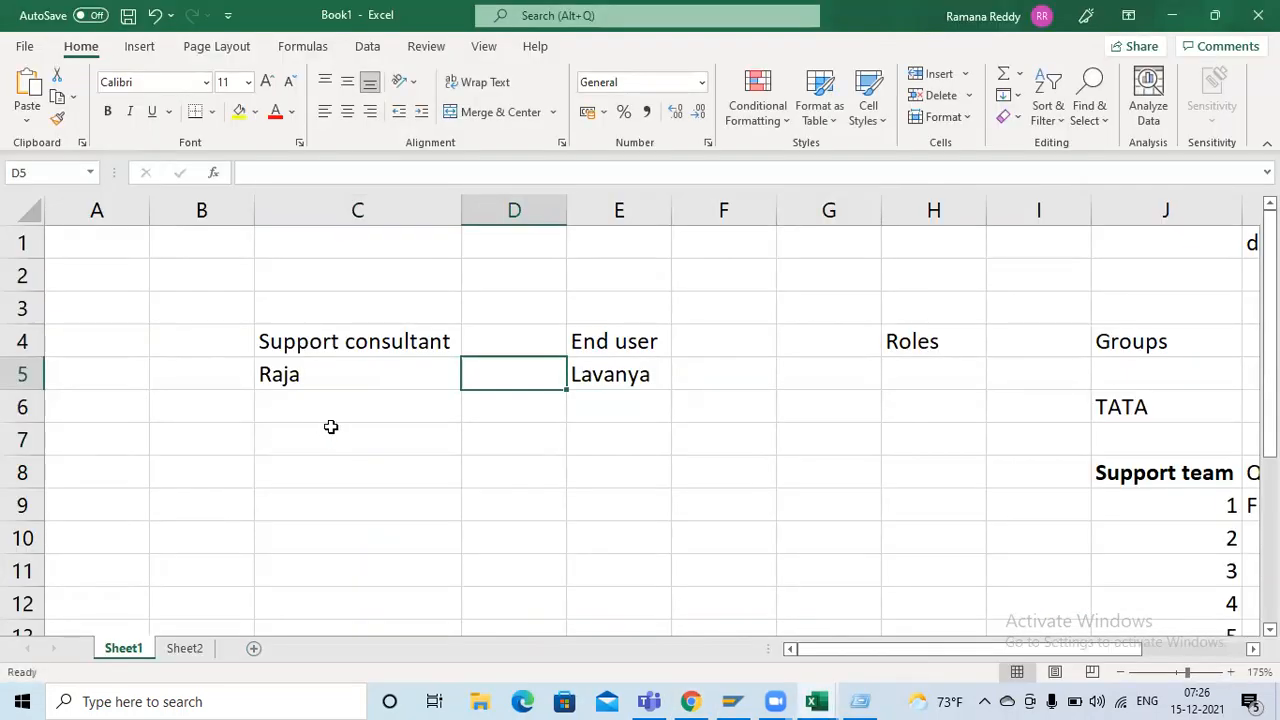
{"action": "left_click", "coordinate": [562, 440]}
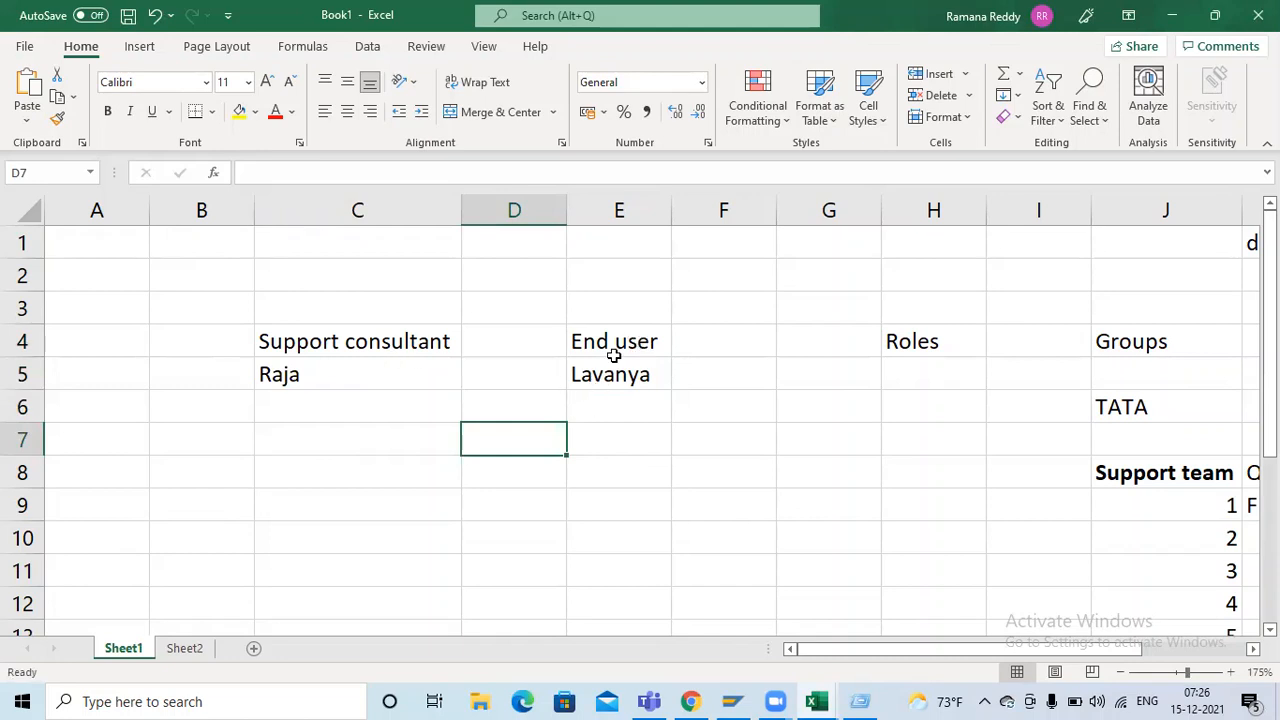
{"action": "left_click", "coordinate": [1112, 473]}
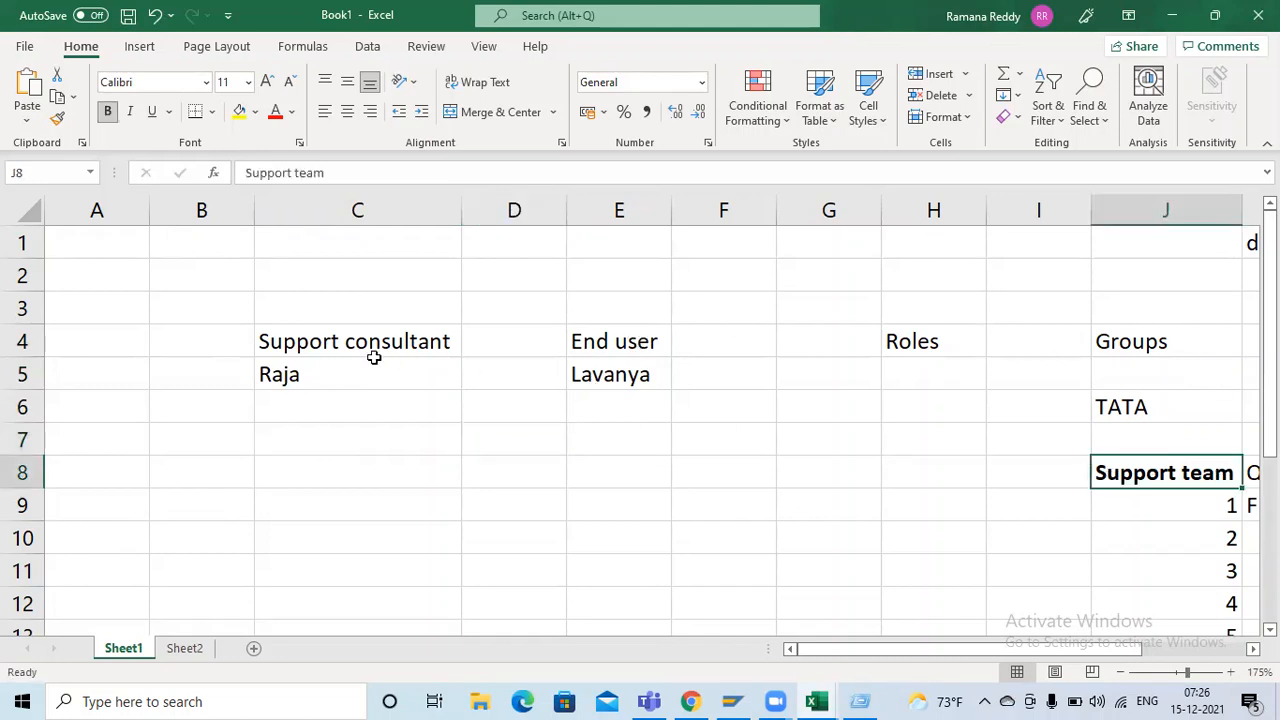
{"action": "left_click", "coordinate": [317, 374]}
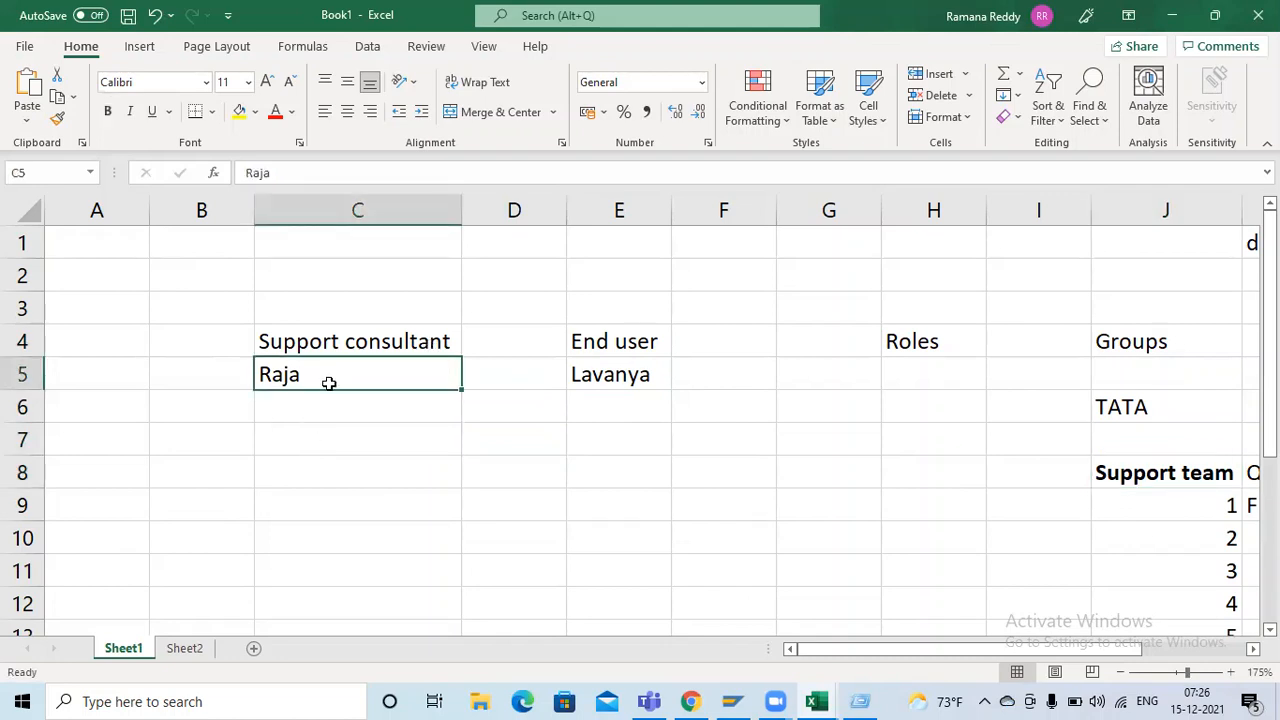
{"action": "left_click", "coordinate": [1110, 473]}
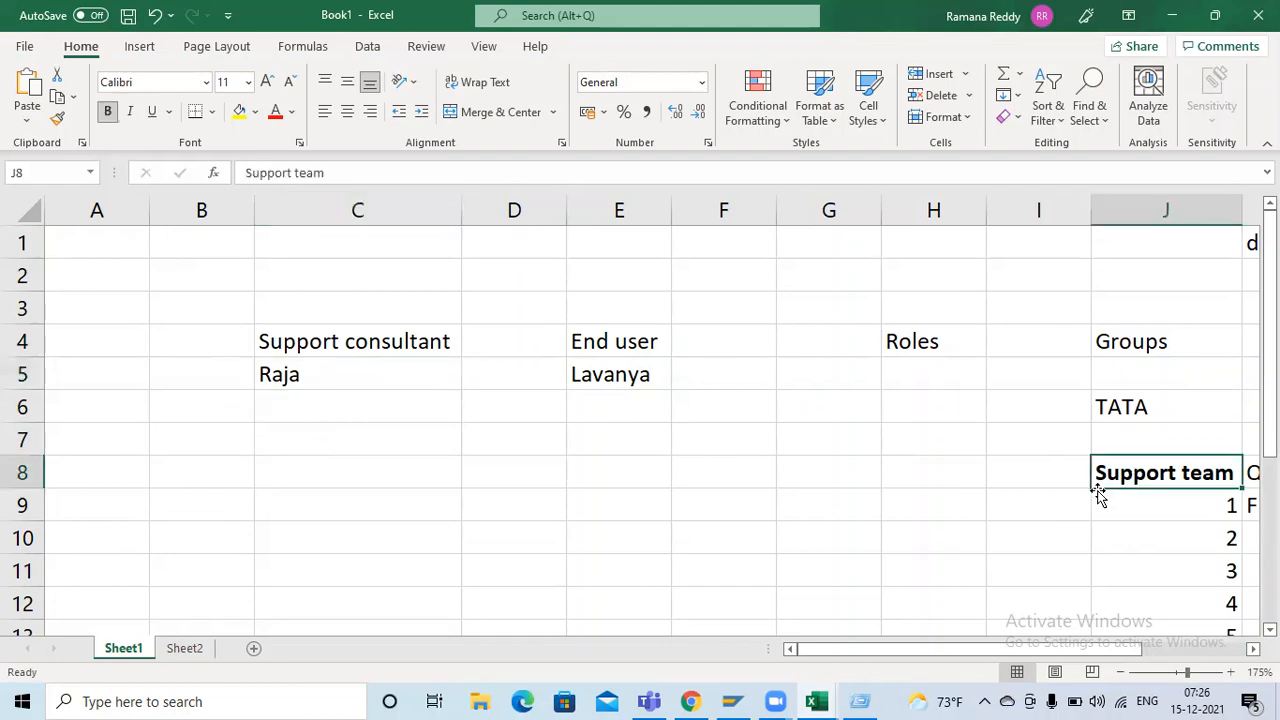
{"action": "left_click", "coordinate": [372, 379]}
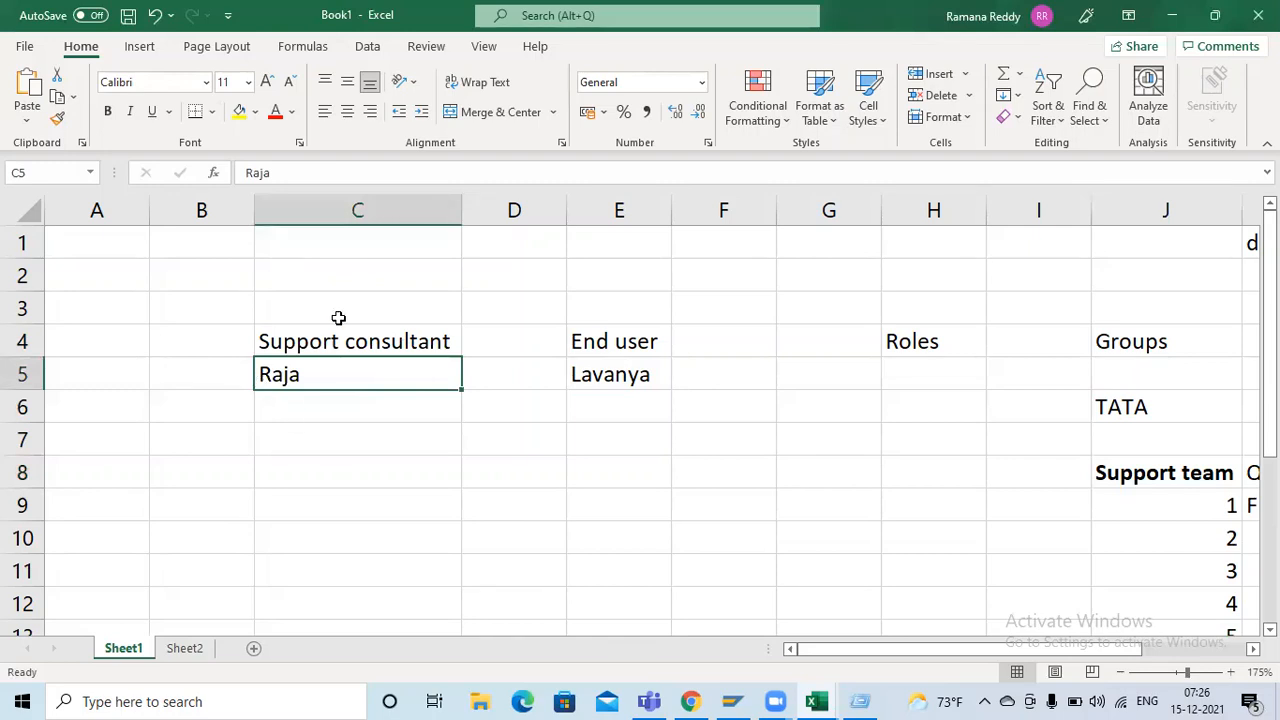